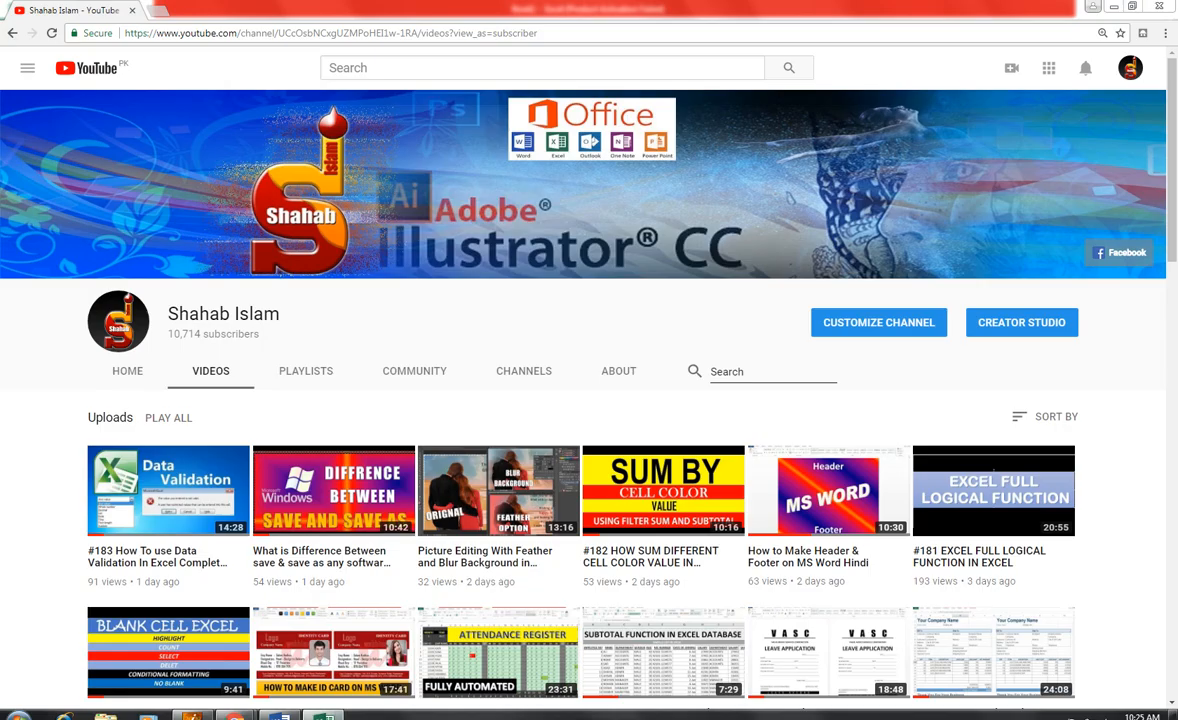
Search the YouTube channel's videos for "salary sheet", and return to its full list of uploads.
left_click(334, 715)
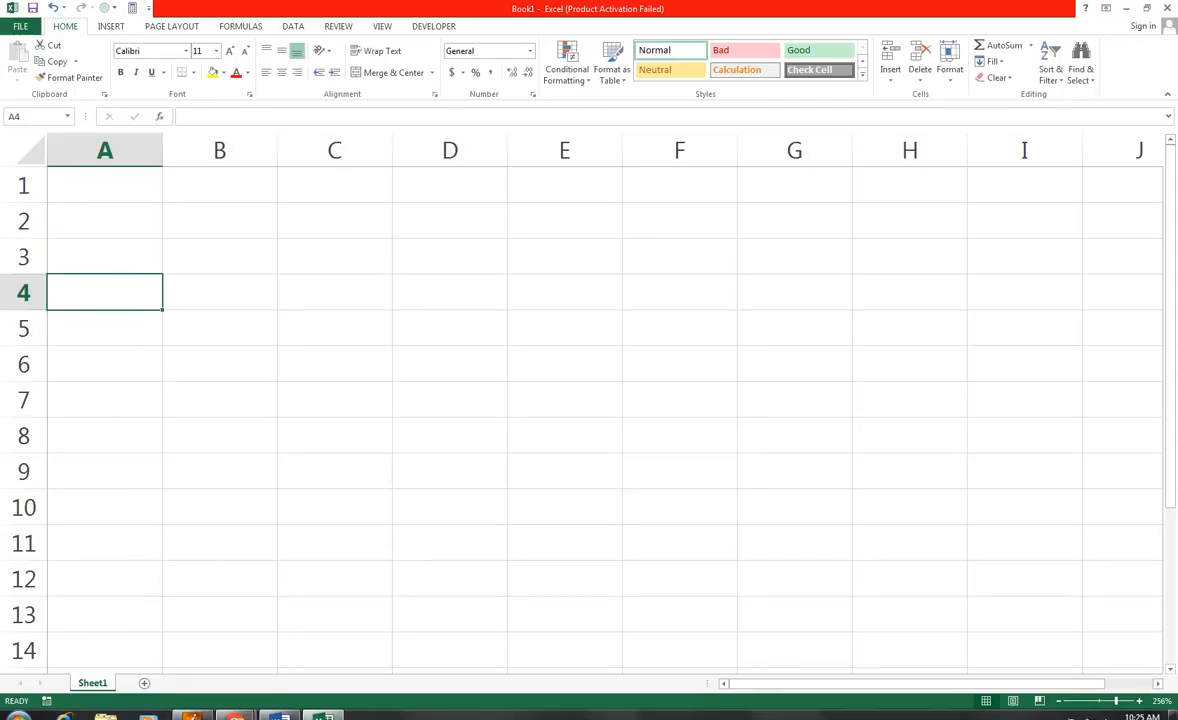
left_click(234, 715)
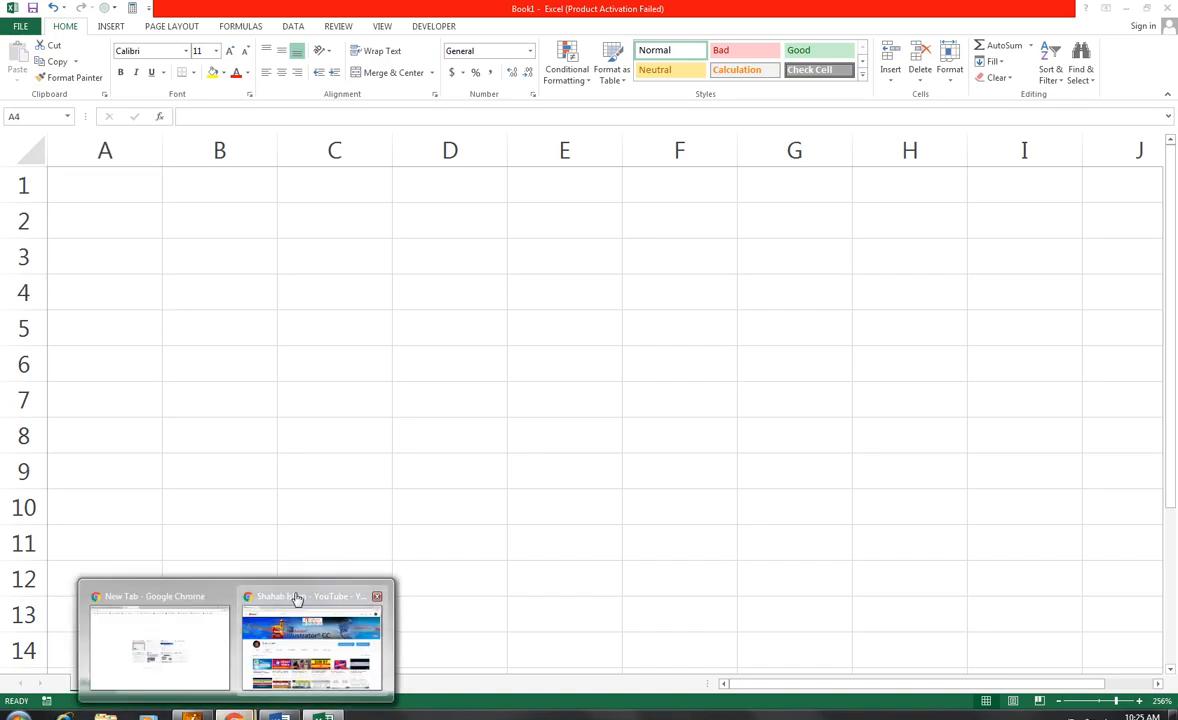
left_click(297, 597)
left_click(706, 371)
type("s")
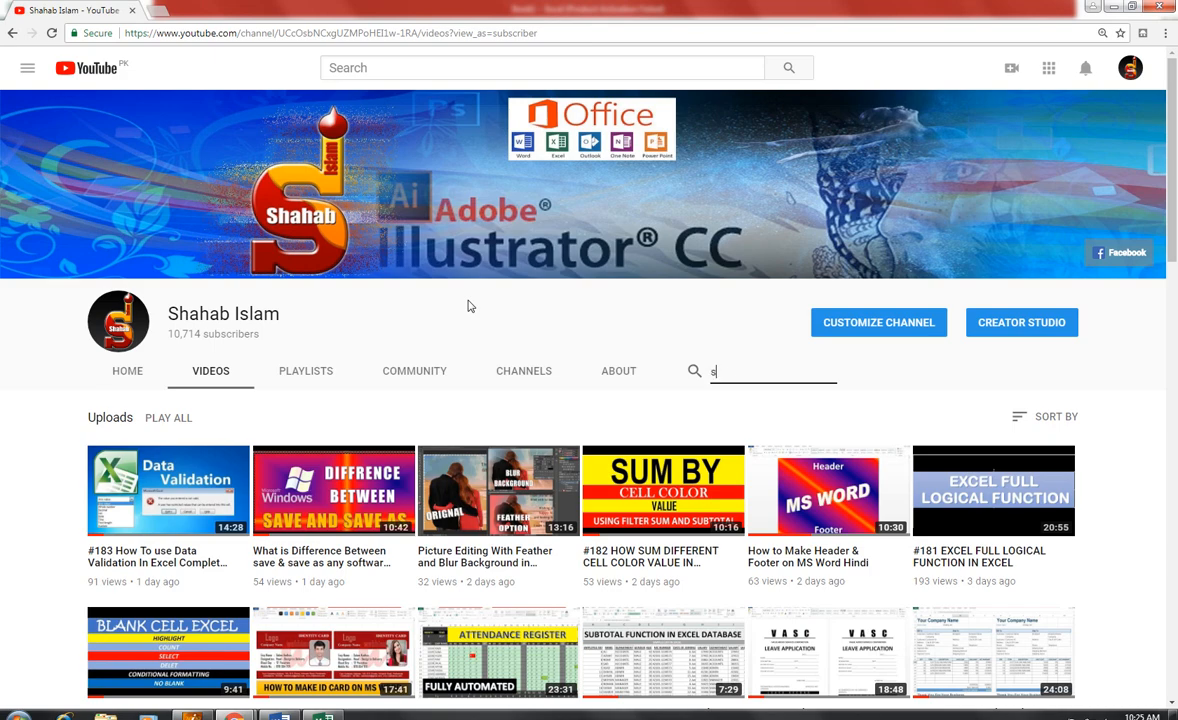
type("alary sheet")
key("Return")
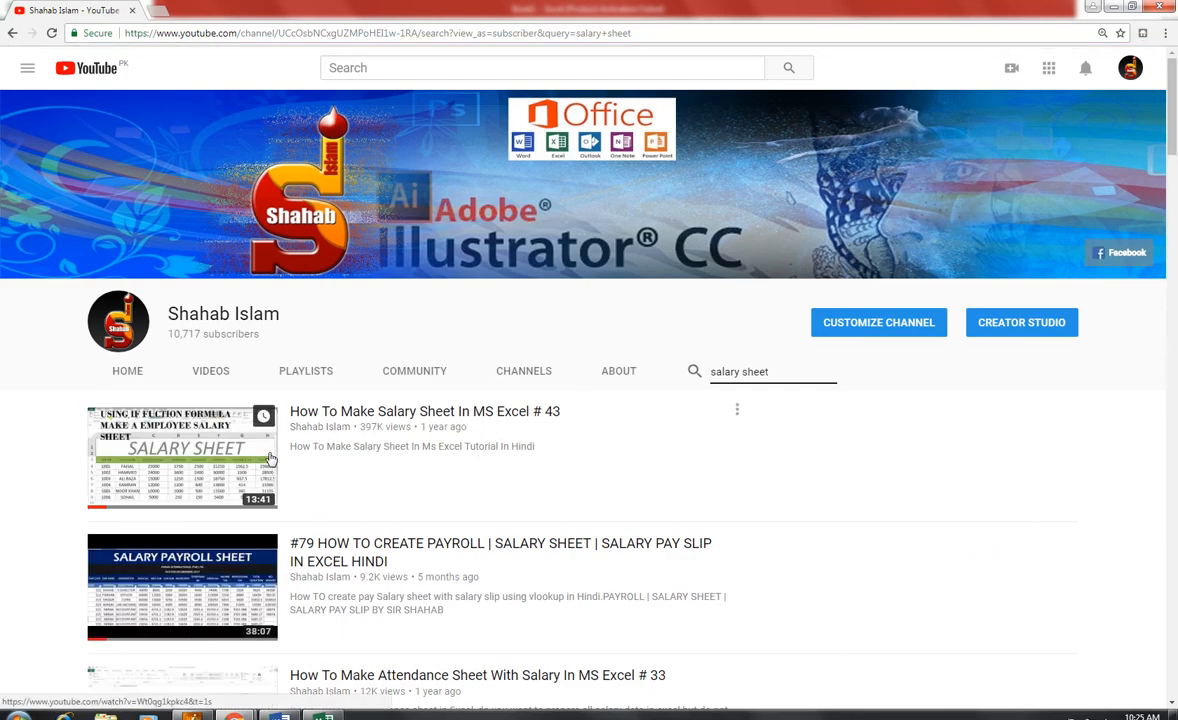
left_click(207, 376)
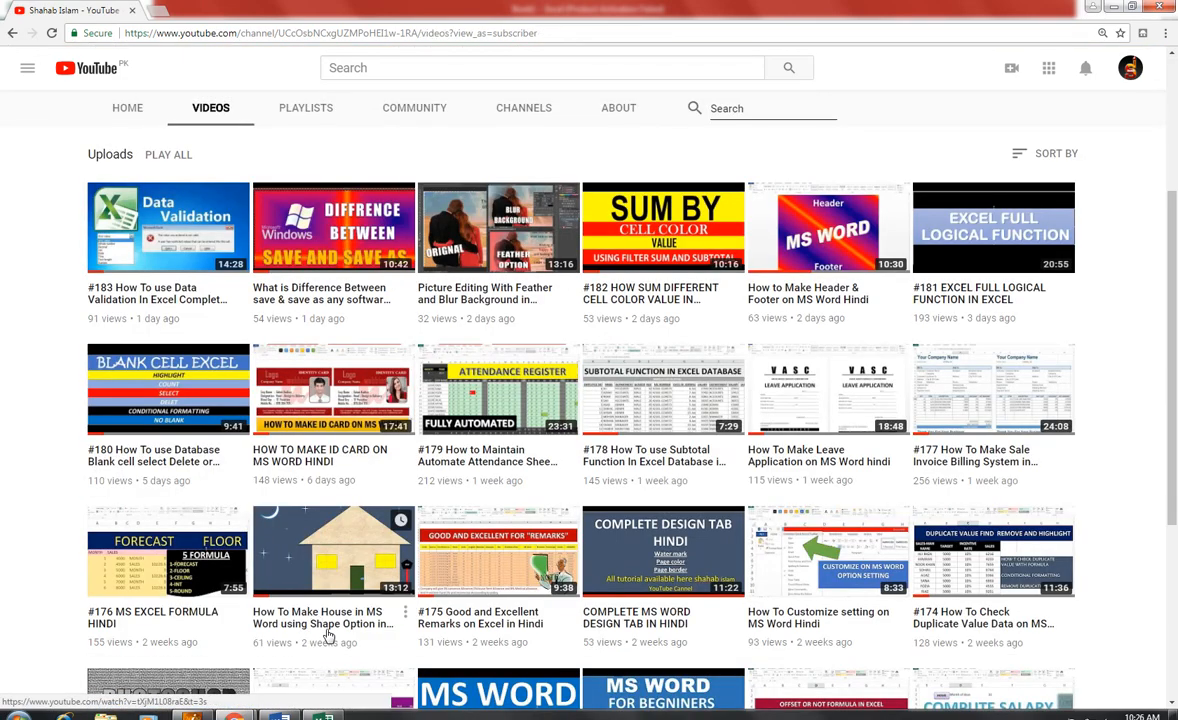
Switch to Excel and enter the headers EMP ID, EMP NAME and BASIC SAL in A4:C4.
left_click(322, 716)
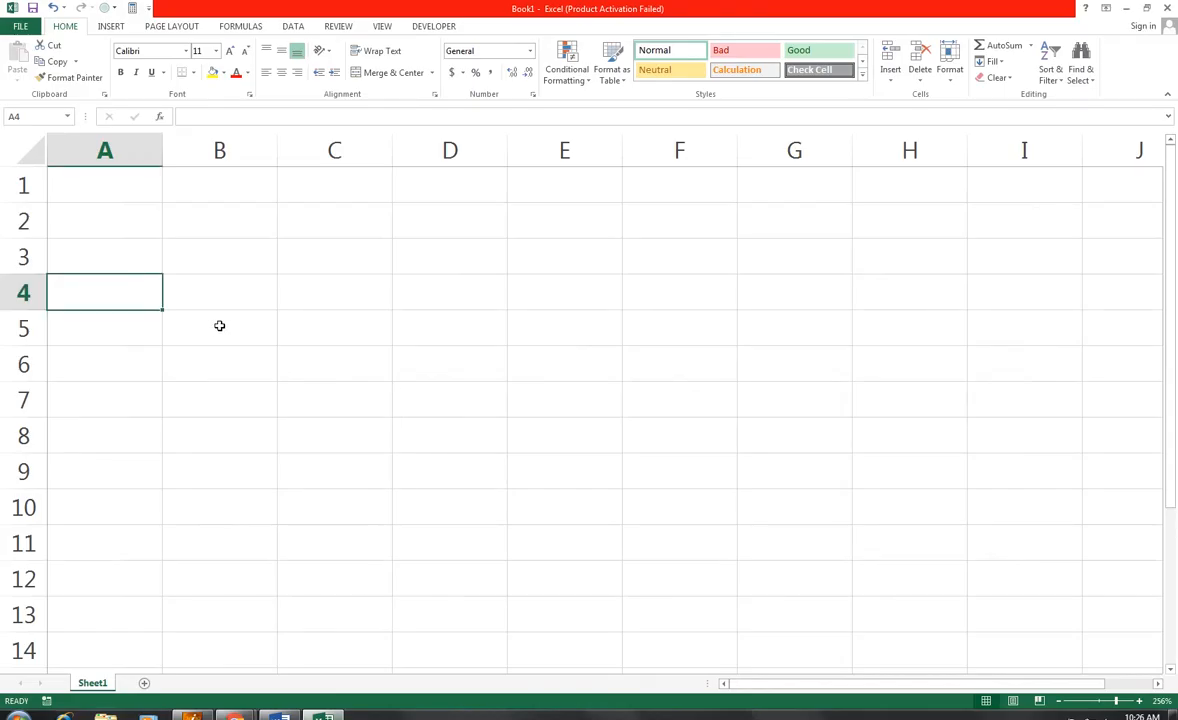
type("emp")
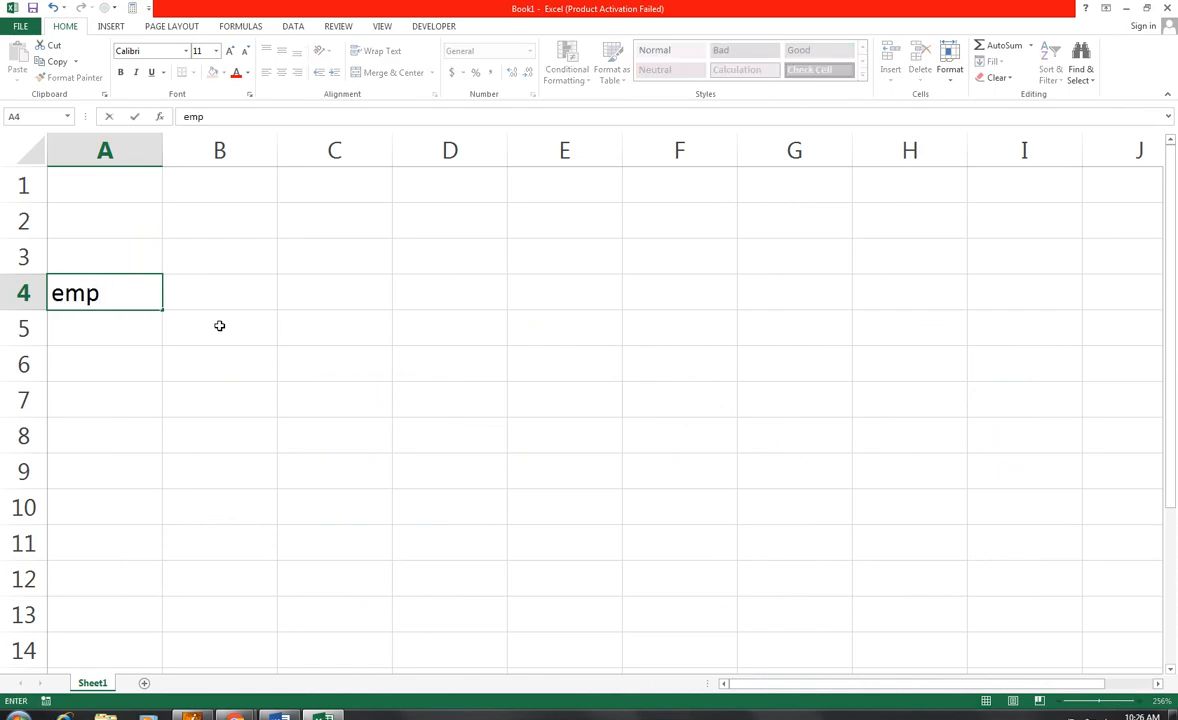
key("BackSpace")
key("BackSpace")
key("BackSpace")
type("EMP ")
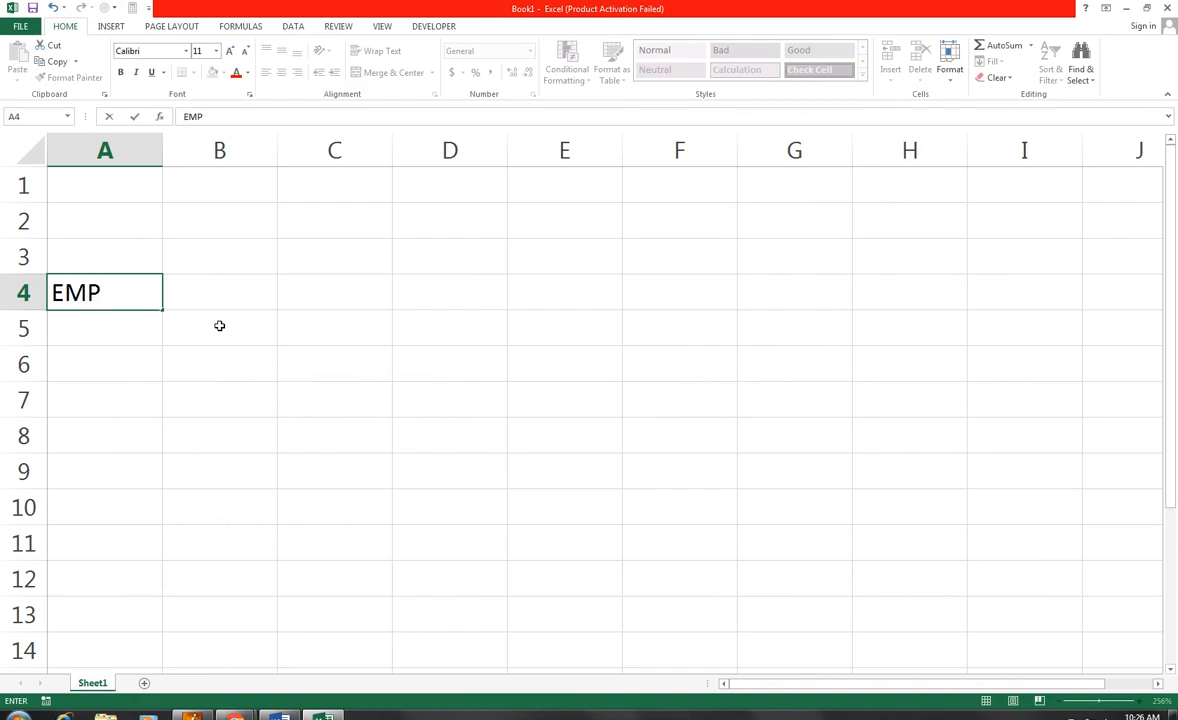
type("ID")
key("Tab")
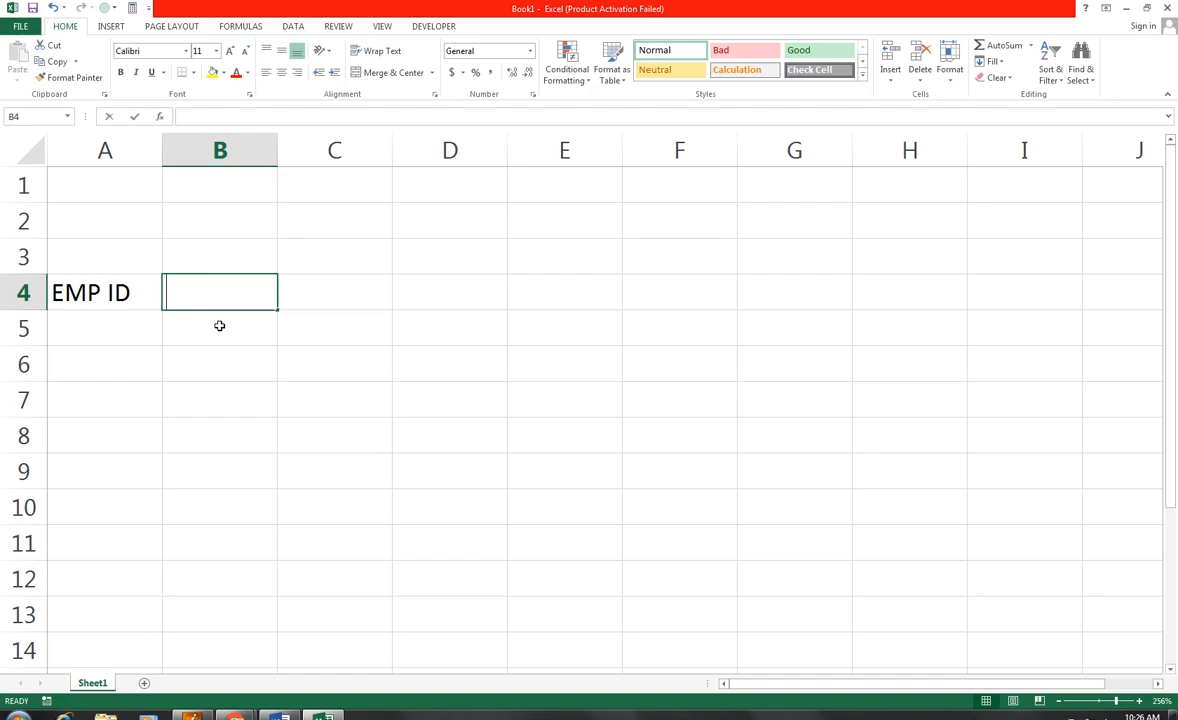
type("EMP NAME")
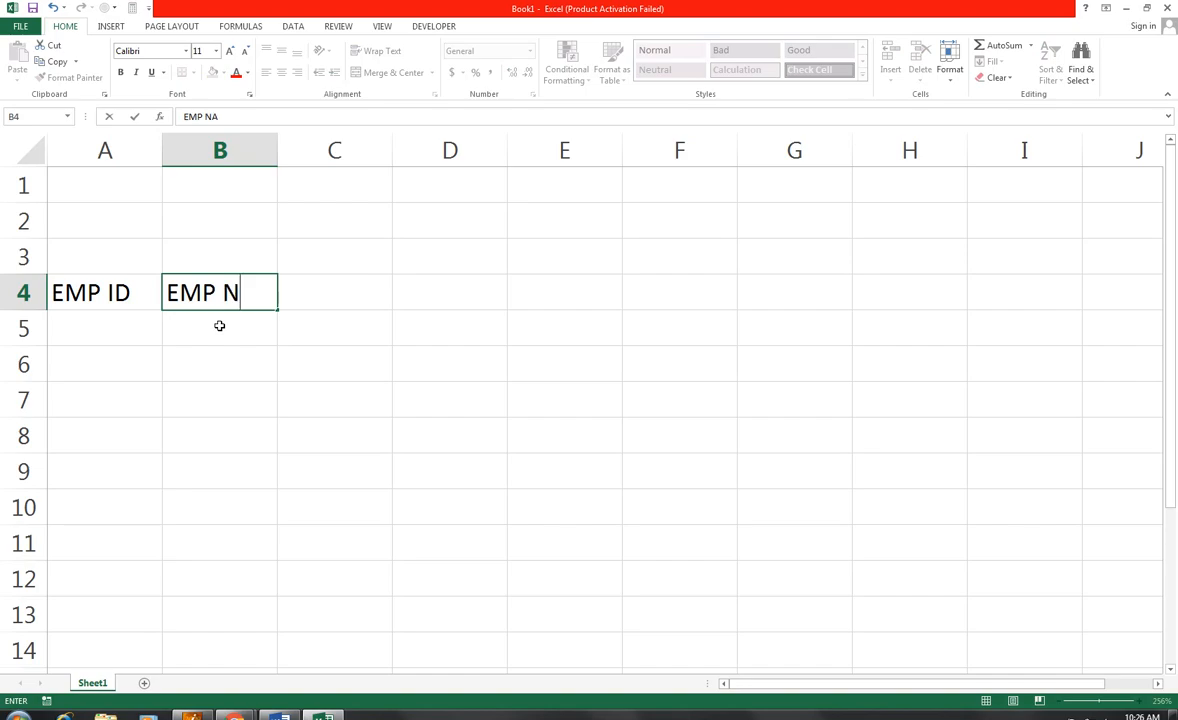
key("Tab")
type("BASIC SAL")
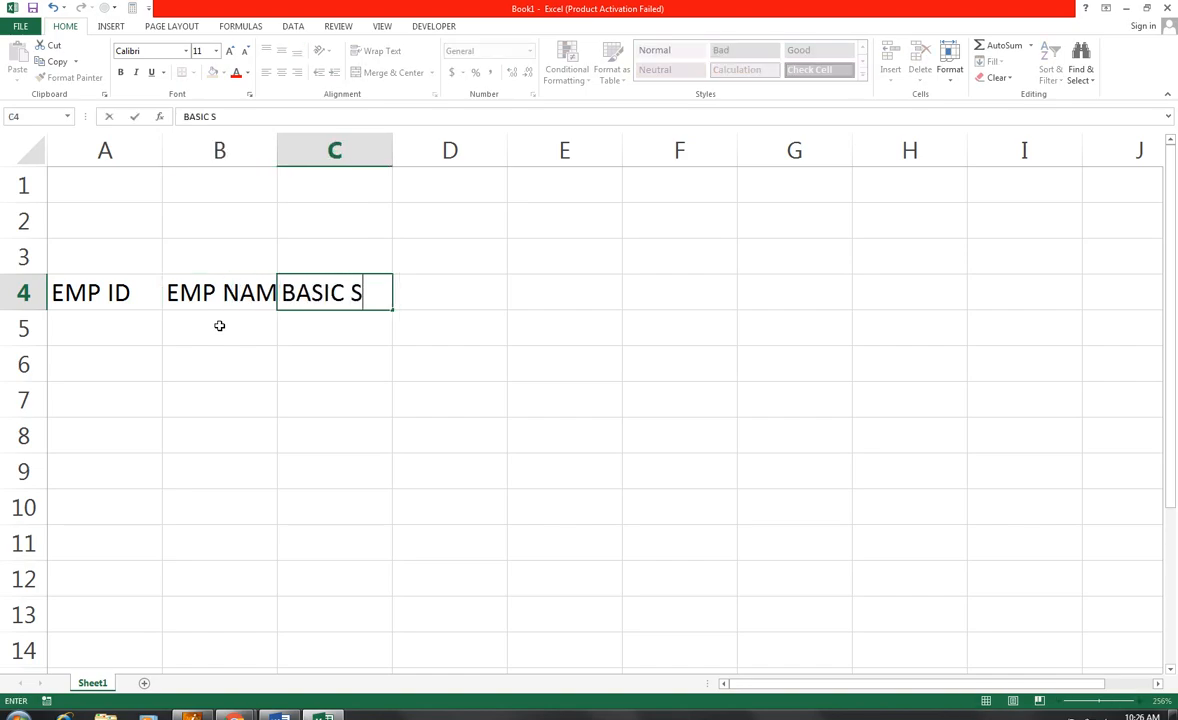
Continue the header row with TA, DA, HOUSE RENT, MEDICAL and NET SAL in D4:H4.
key("Tab")
type("TA")
key("Tab")
type("DA")
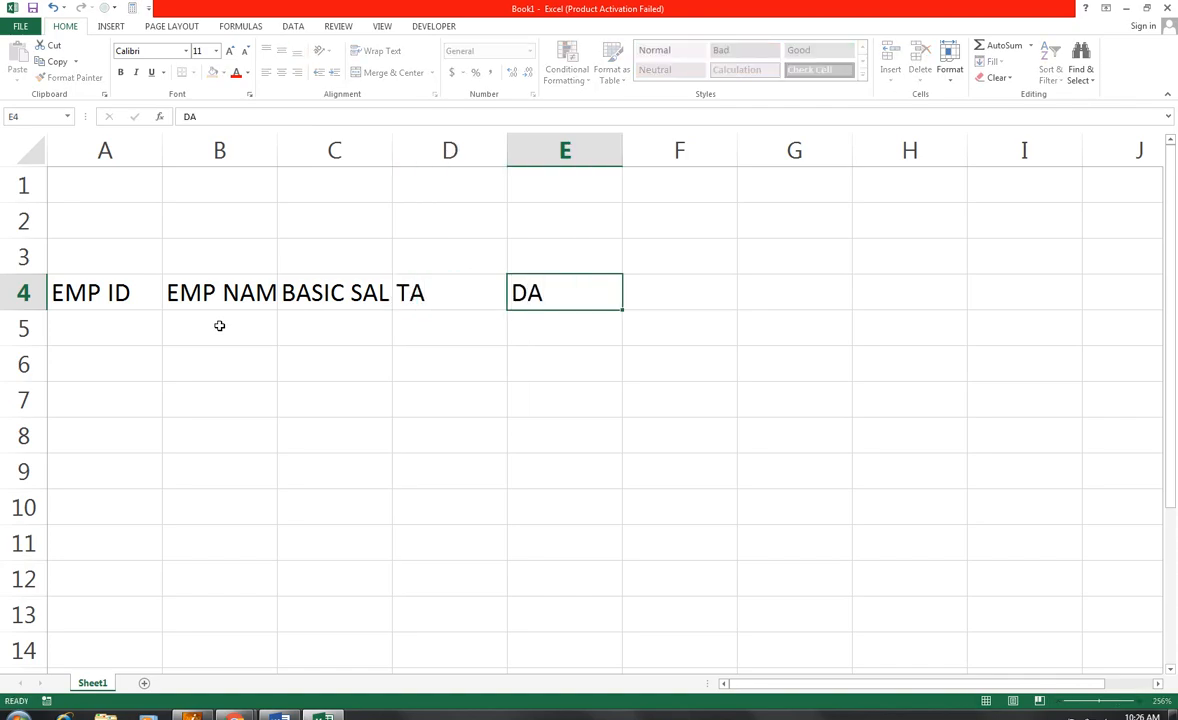
key("Tab")
type("HOUS")
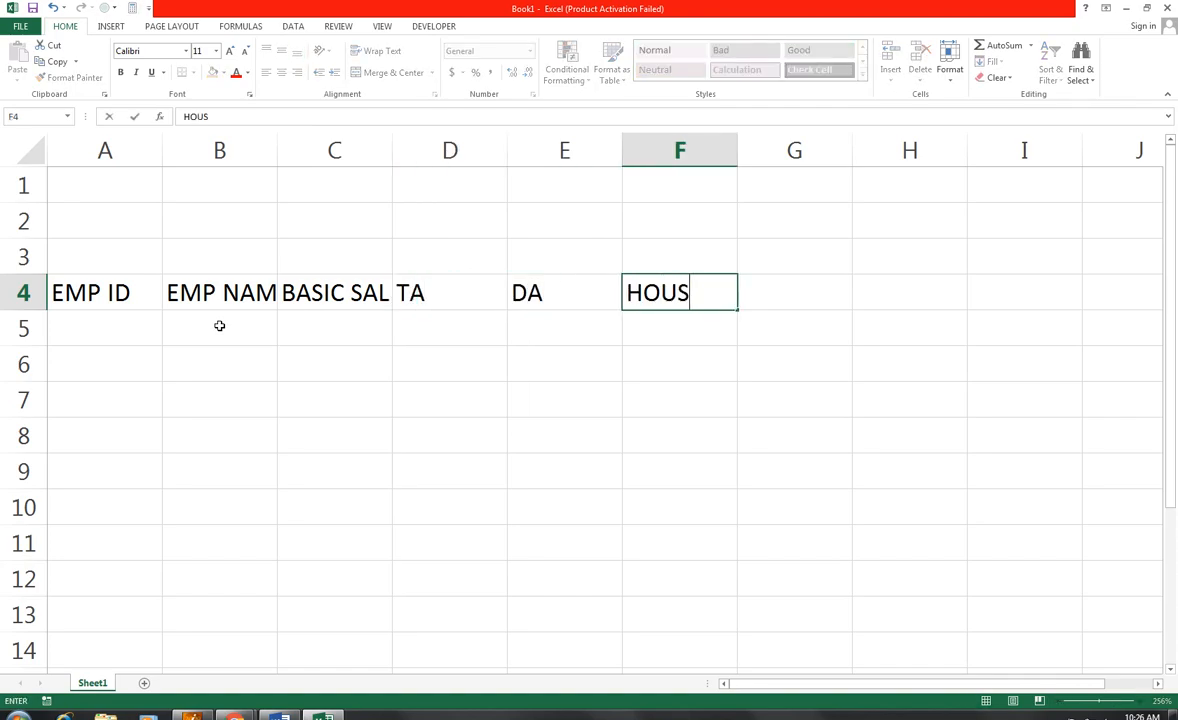
type("E RENT")
key("Tab")
type("MEDICAL")
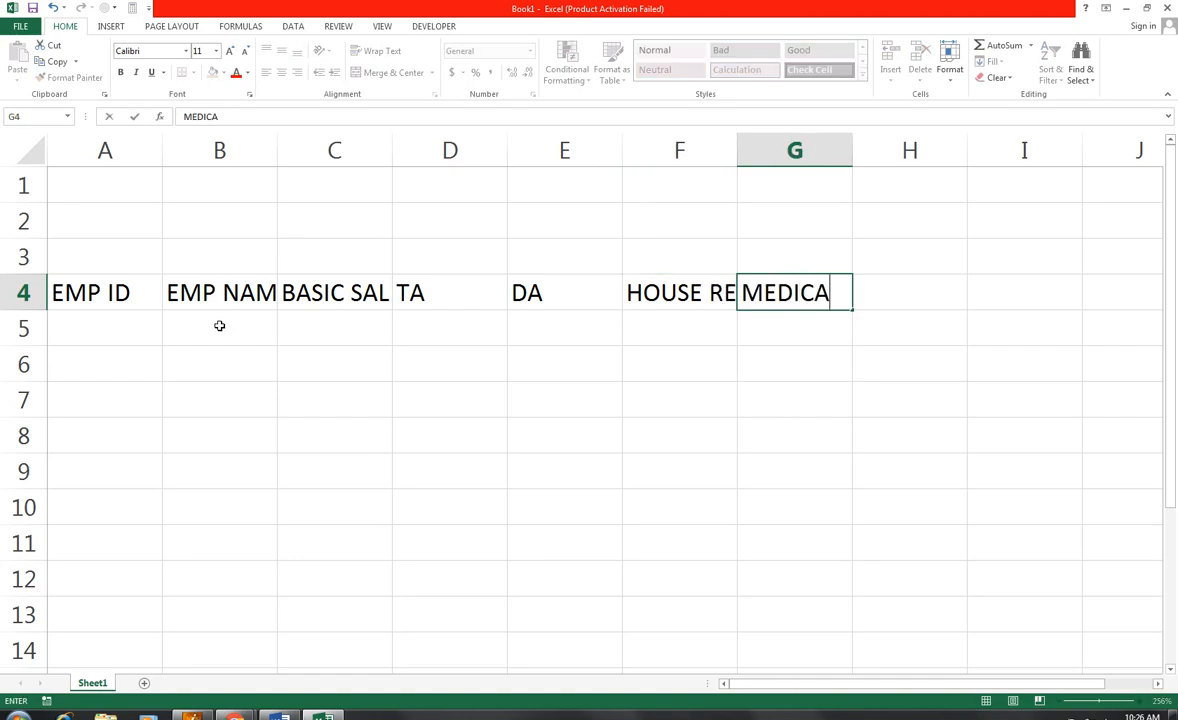
key("Tab")
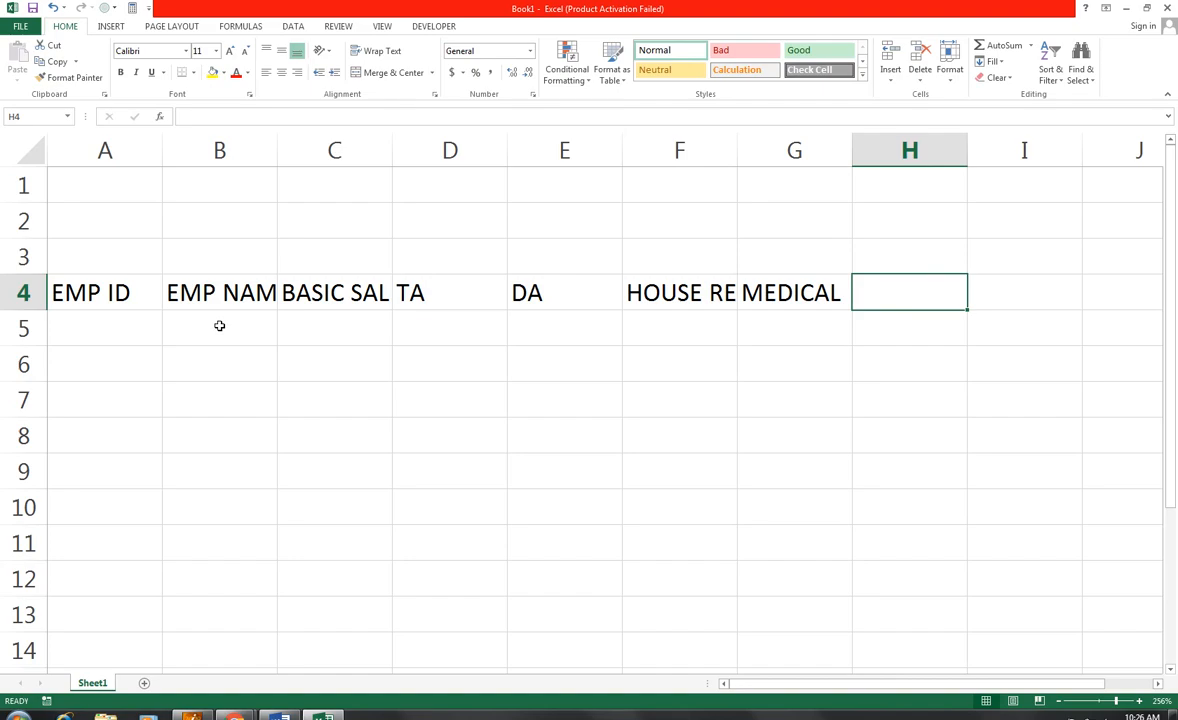
type("NET SAL")
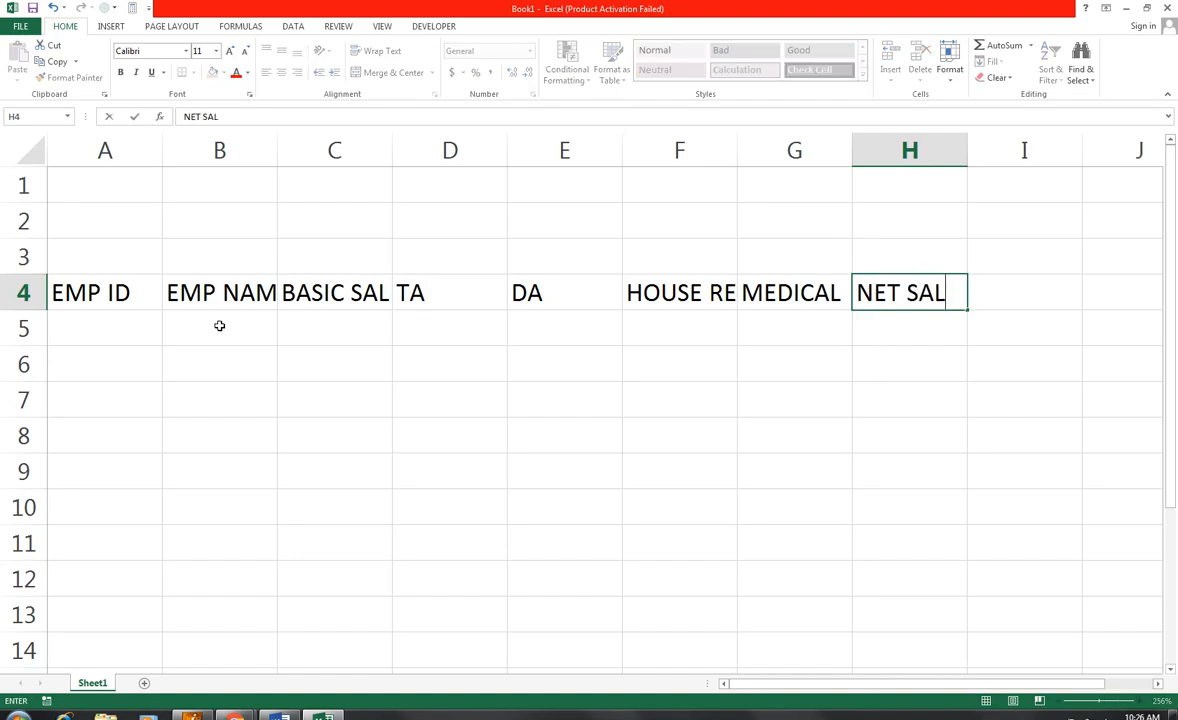
key("Return")
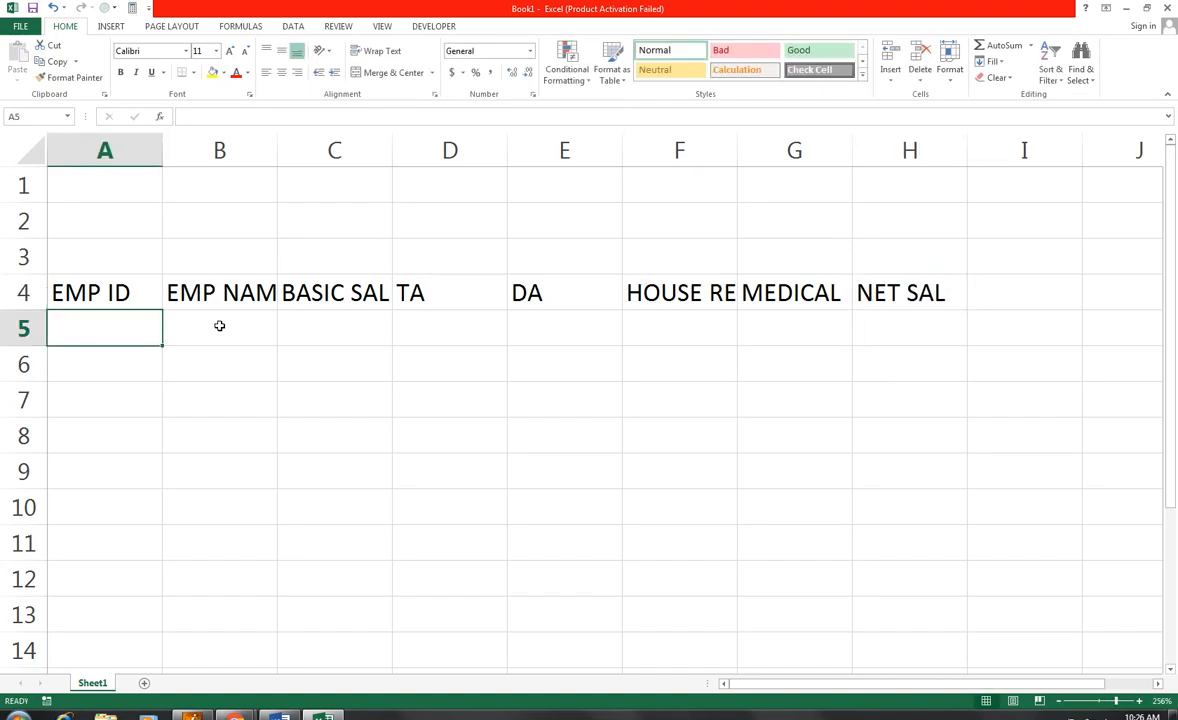
Enter employee ID 123 in A5 and fill the series down to 128 in A10.
type("123")
left_click(203, 364)
left_click(92, 327)
left_click_drag(164, 346, 166, 525)
Enter the first employee's name in B5, fill the name list down to B10, and autofit column B.
left_click(259, 327)
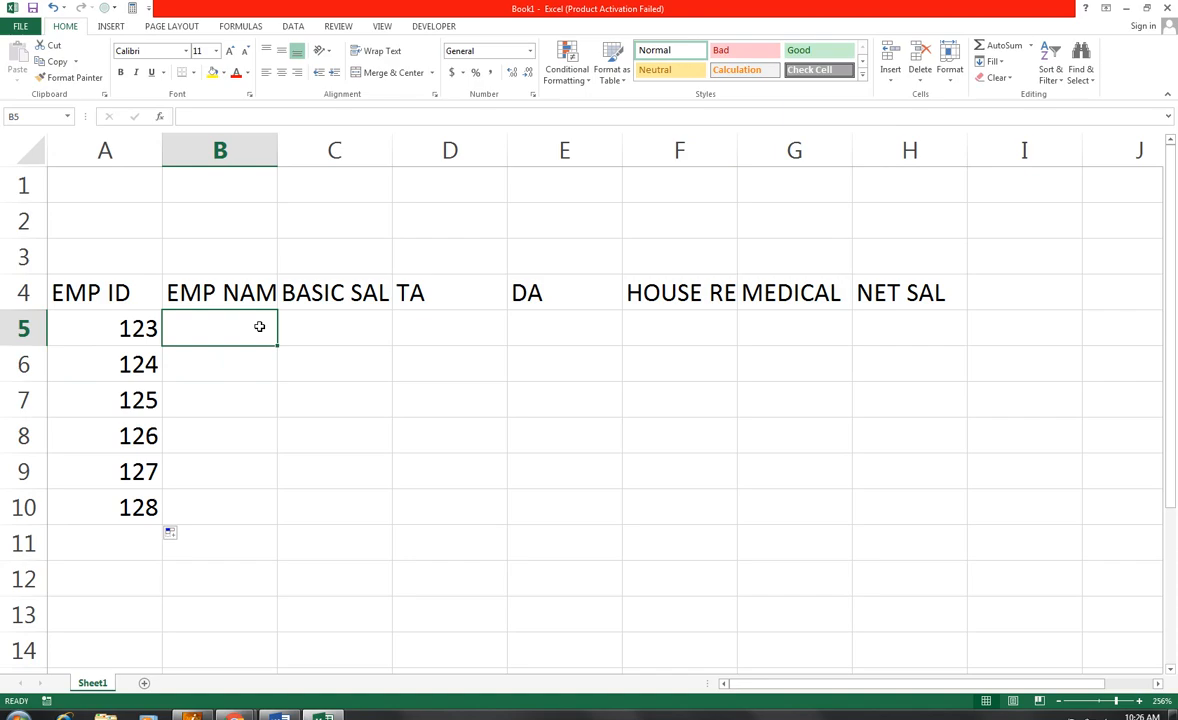
type("RAZA")
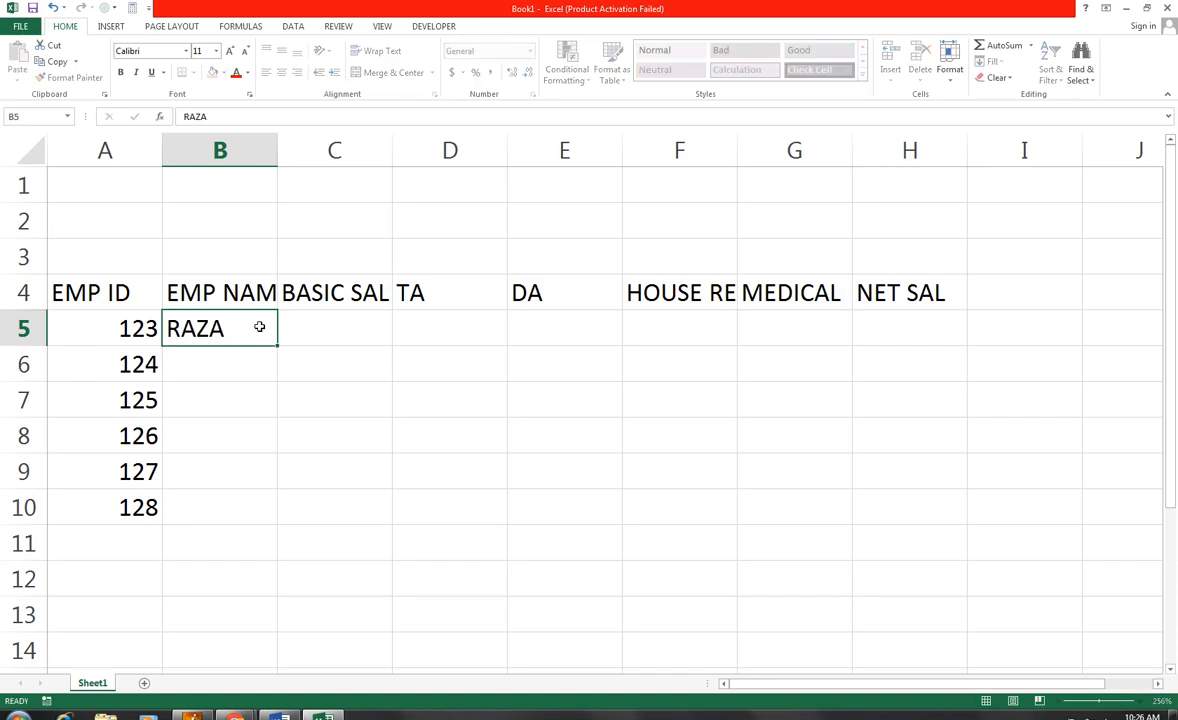
key("Return")
left_click(258, 330)
left_click_drag(276, 345, 259, 518)
left_click(232, 316)
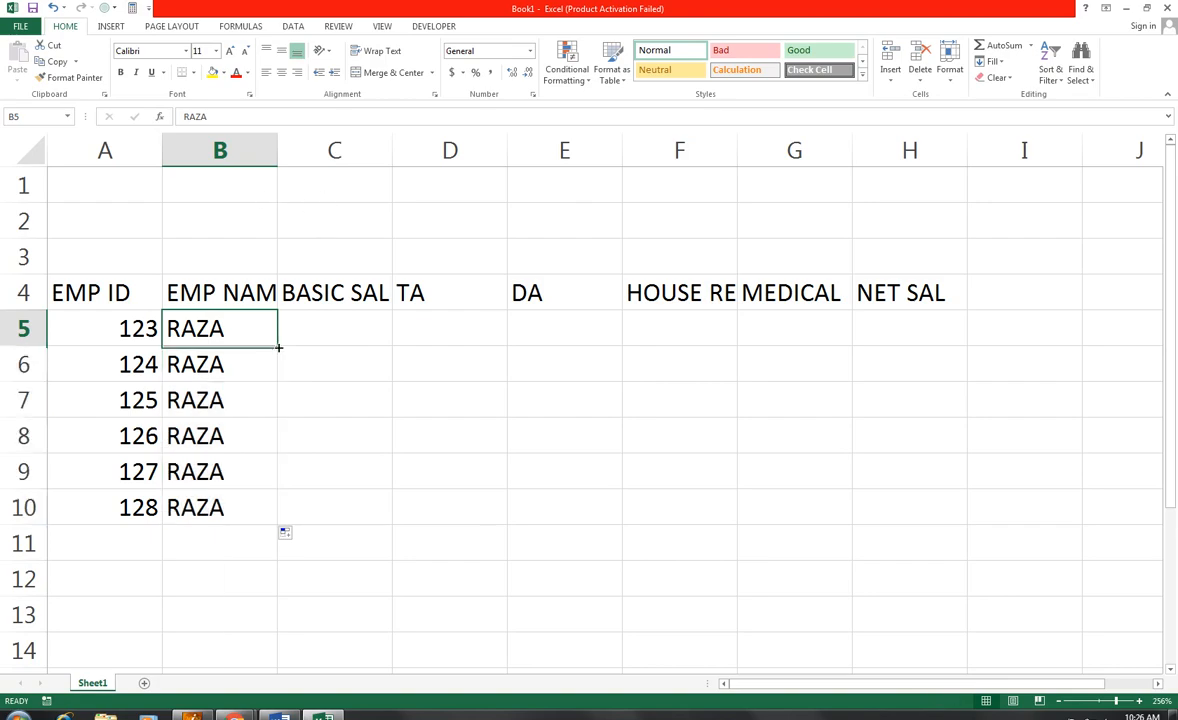
left_click_drag(279, 347, 265, 518)
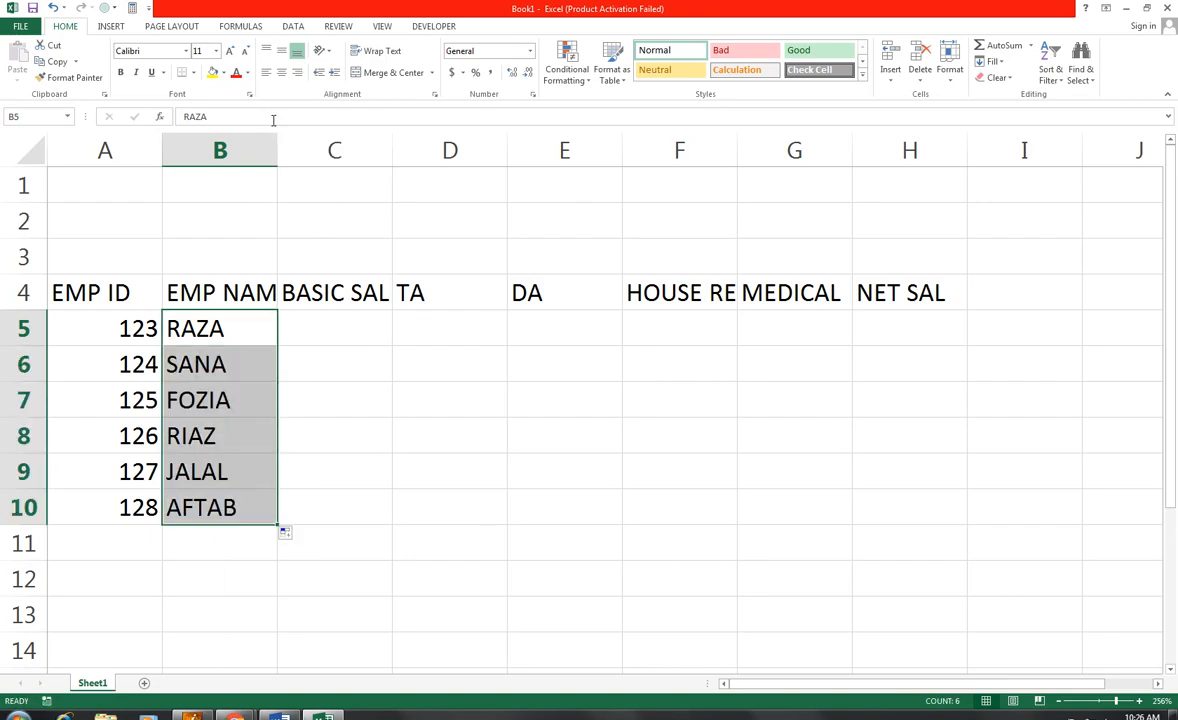
double_click(281, 153)
Enter the basic salaries 252000, 25000 and 50000 in C5:C7.
left_click(352, 325)
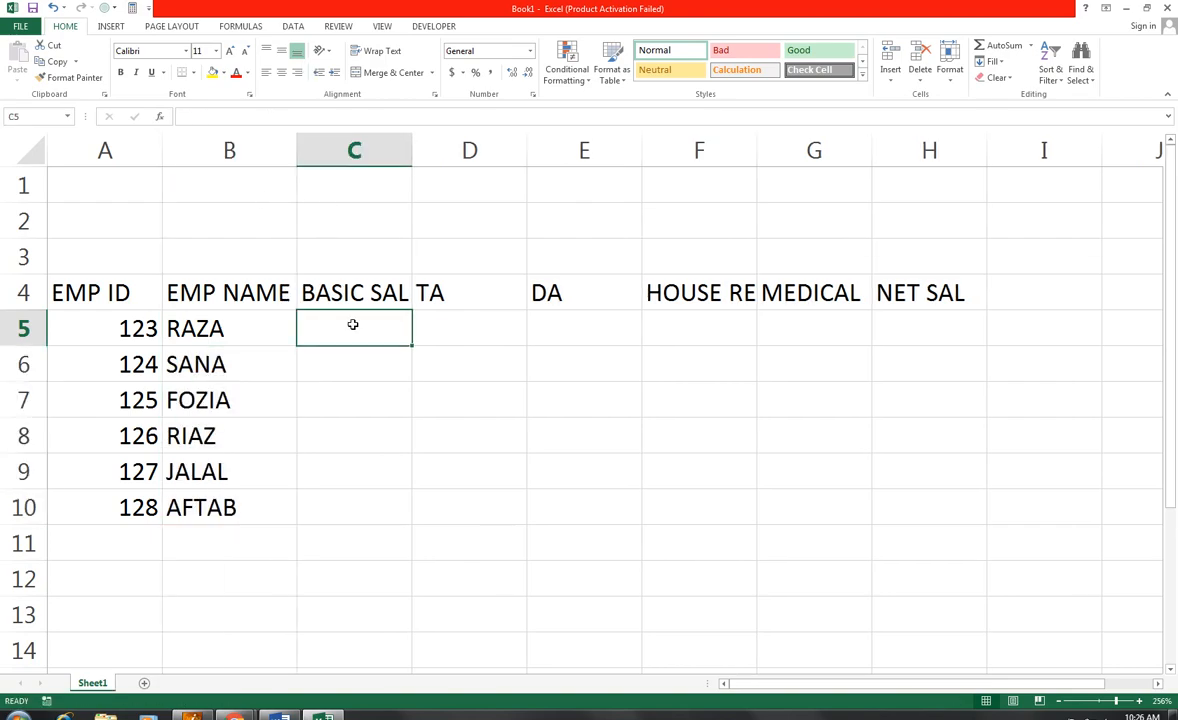
type("252000")
key("Return")
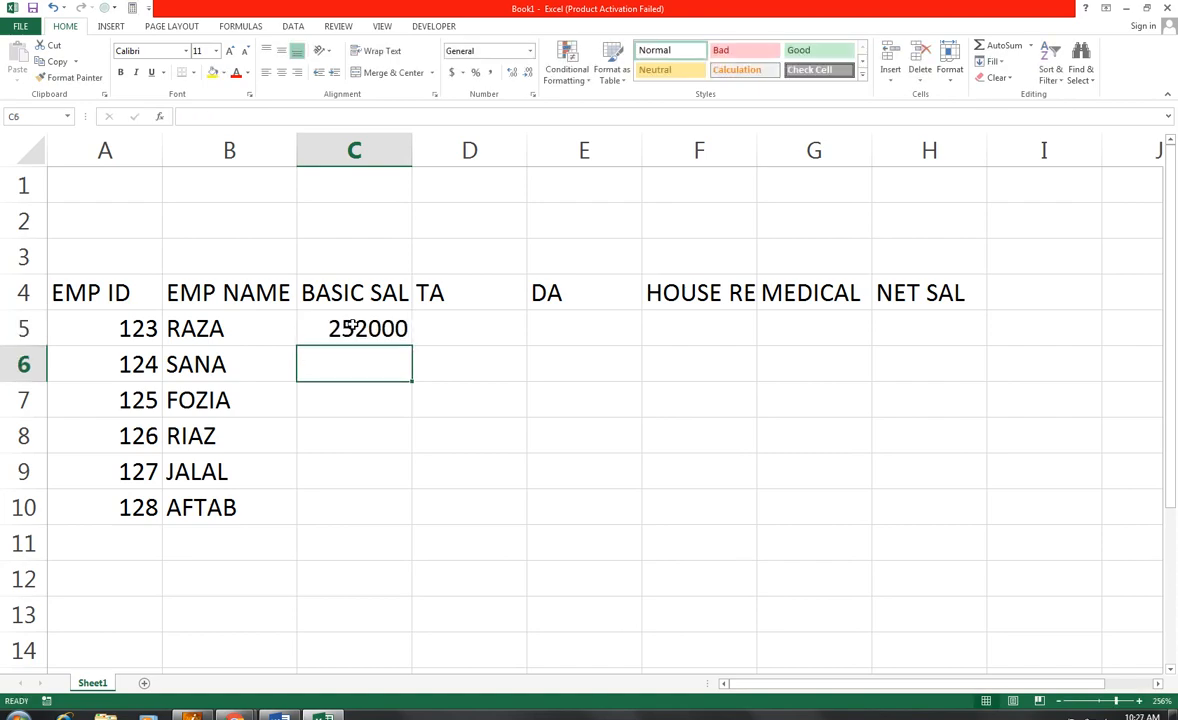
type("25000")
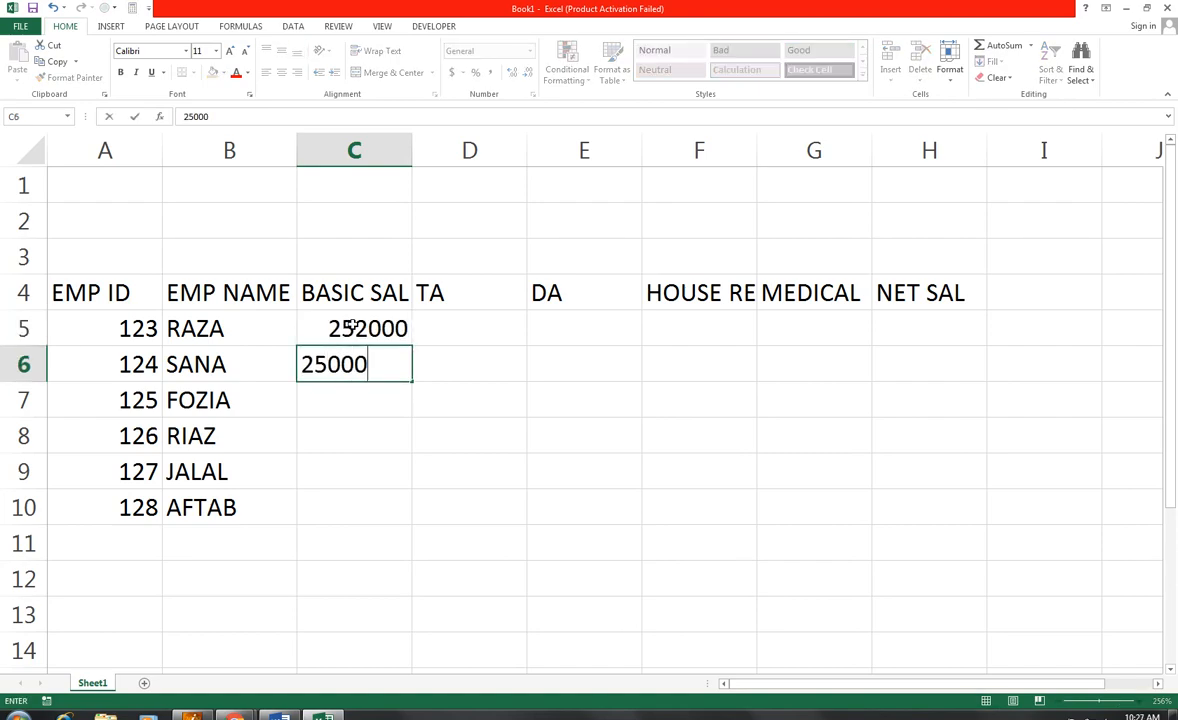
key("Return")
type("5000")
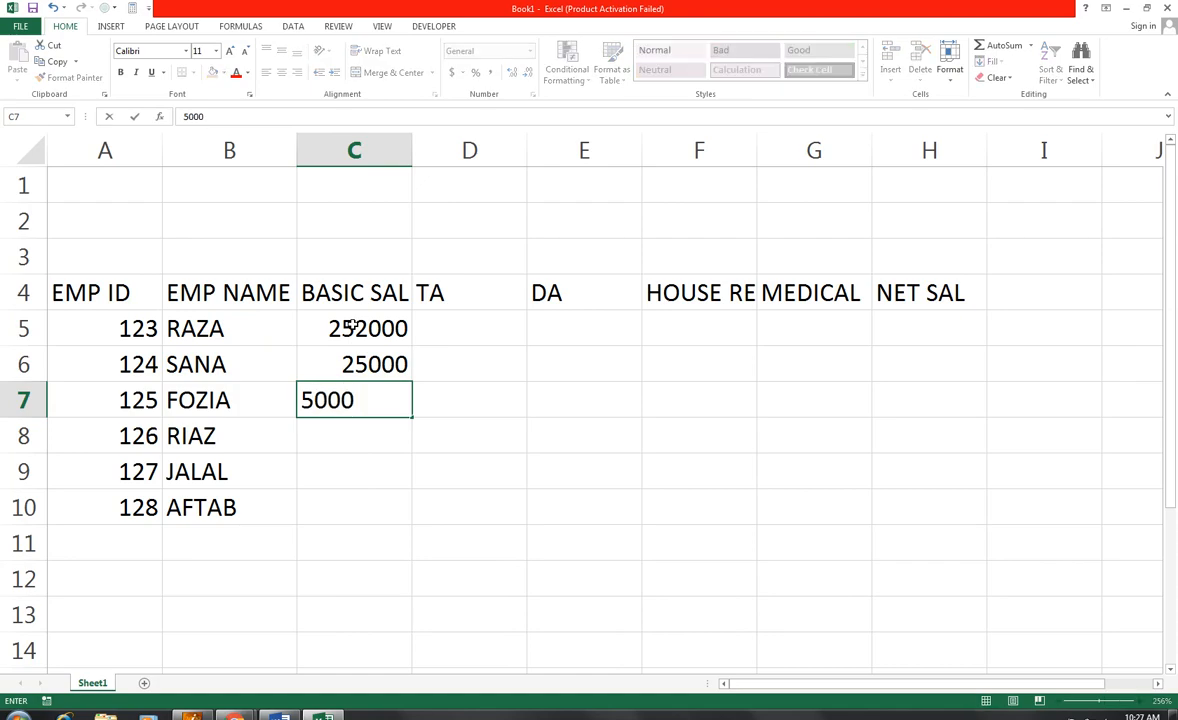
type("0")
key("Return")
Enter the basic salaries 60000, 45000 and 60000 in C8:C10.
type("600")
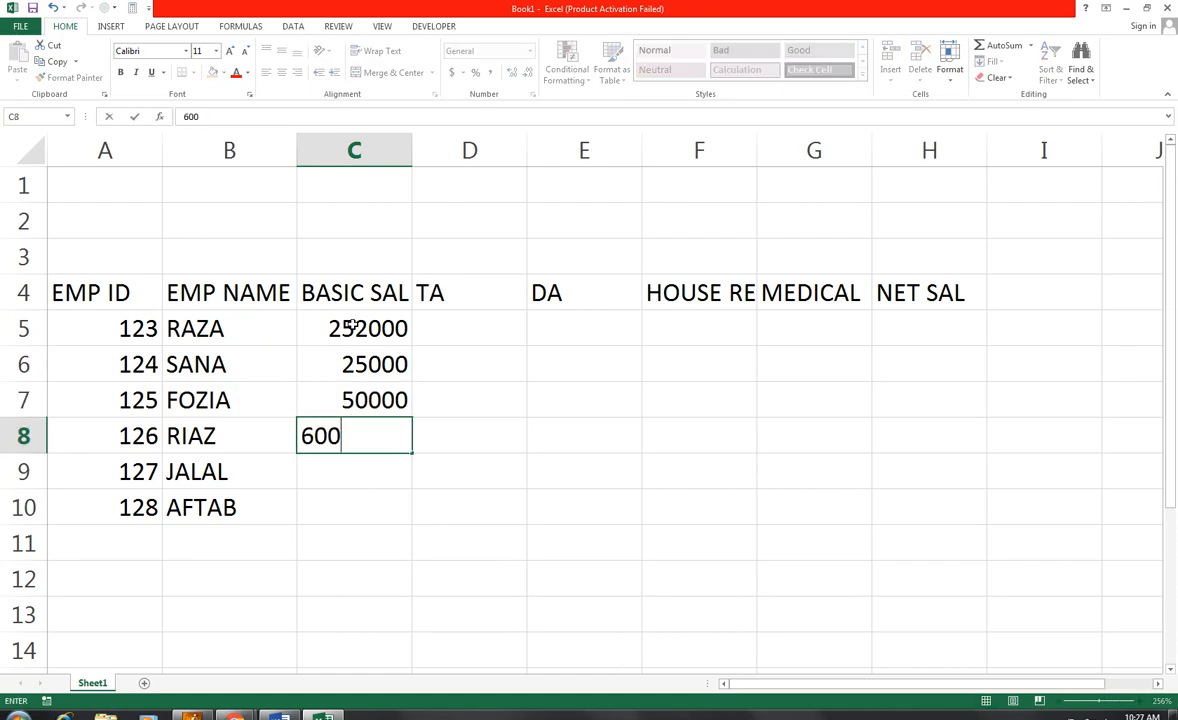
type("00")
key("Return")
type("45000")
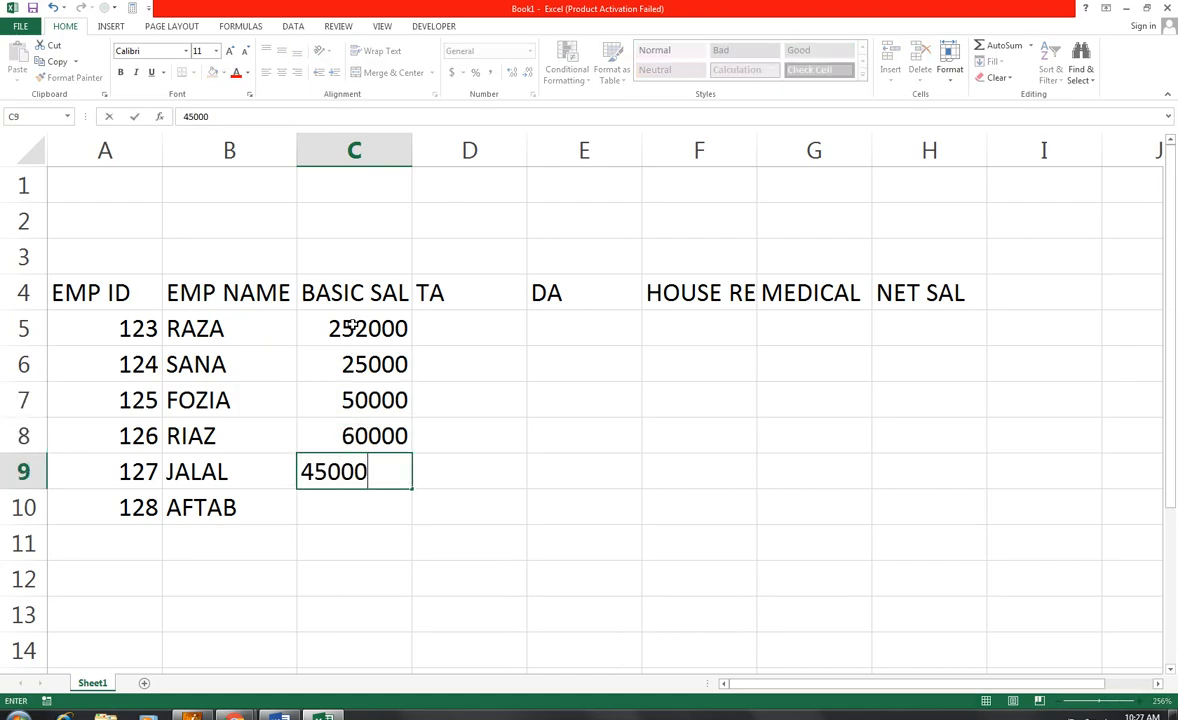
key("ctrl+Return")
key("Return")
type("60000")
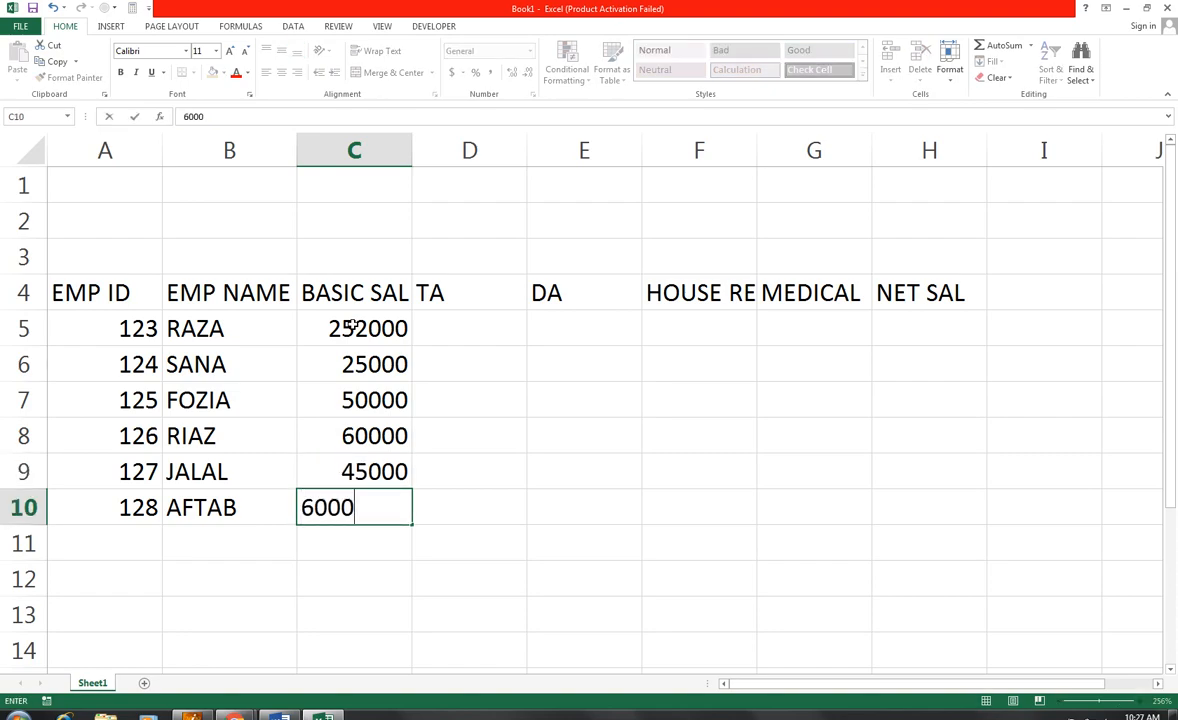
key("Tab")
Enter the TA formula =C5*10 in D5 for the first employee.
key("Up")
key("Up")
key("Up")
key("Up")
key("Up")
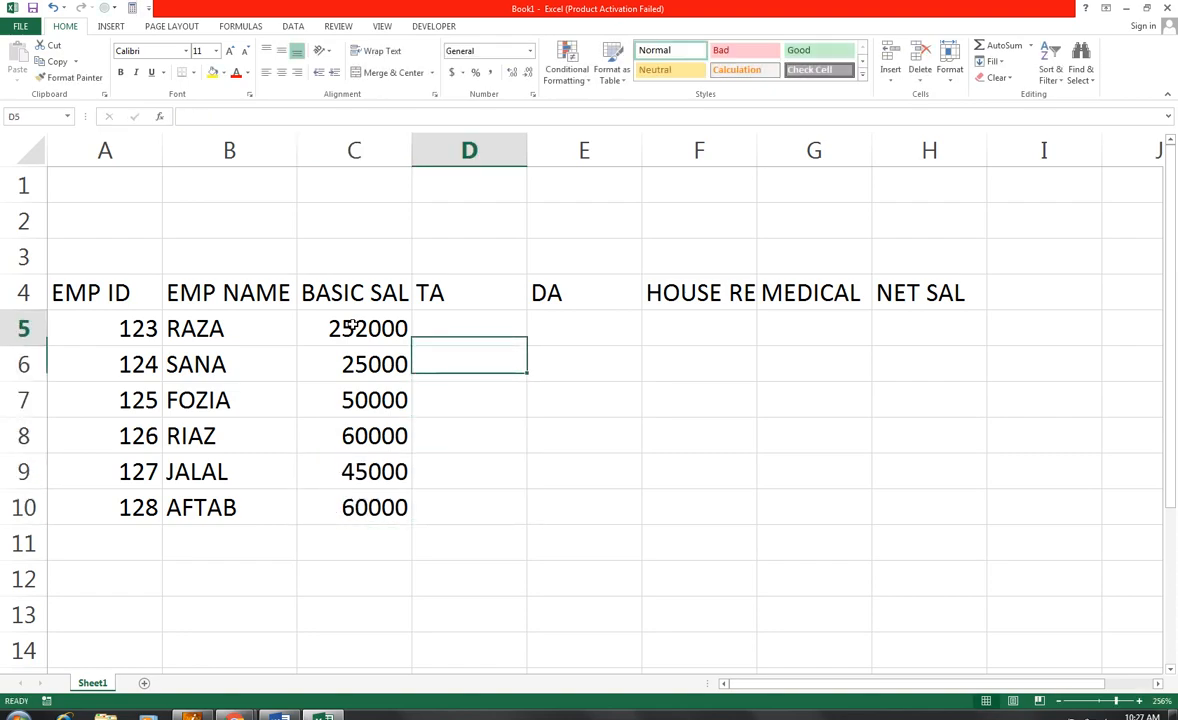
type("=")
left_click(352, 325)
type("*")
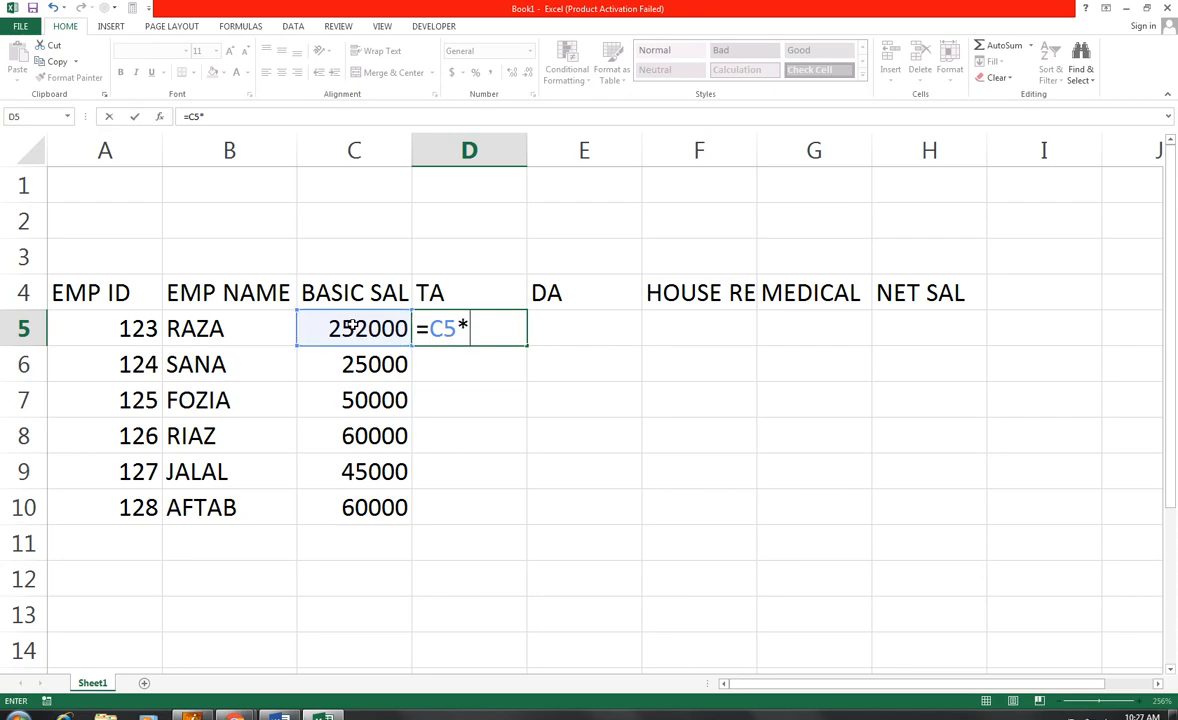
type("10")
key("Return")
key("Up")
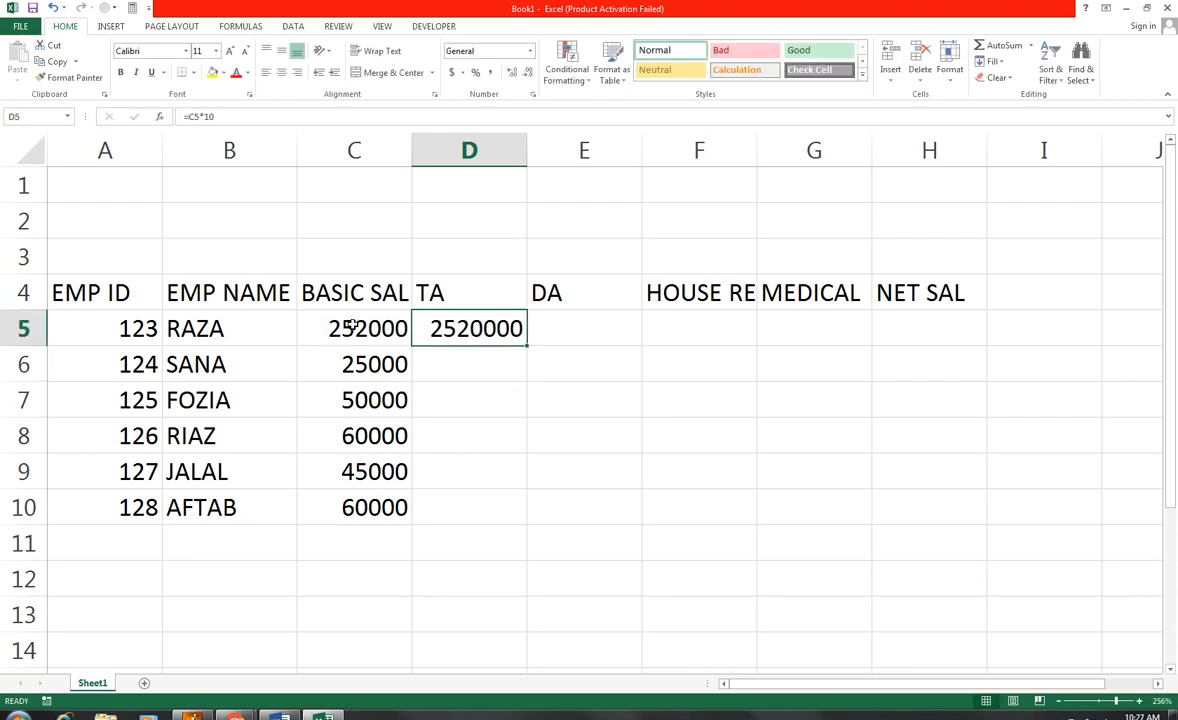
Change the TA formula in D5 to =C5*10% of the basic salary.
key("ctrl+grave")
key("F2")
type("%")
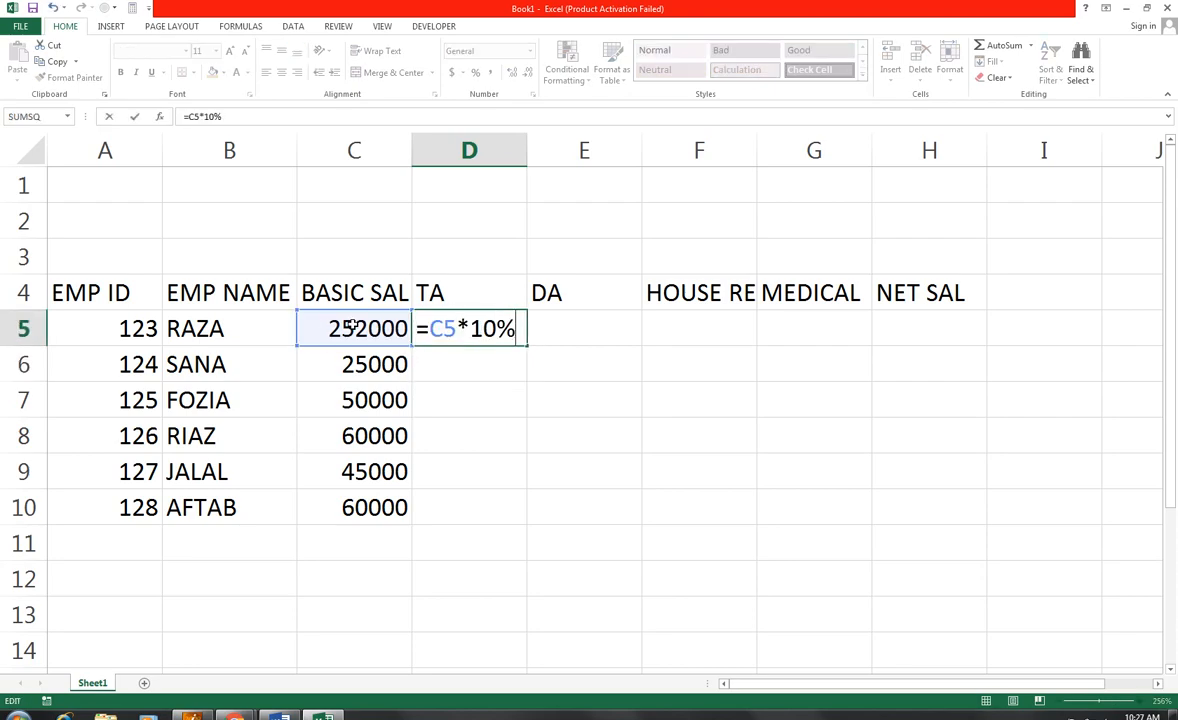
key("ctrl+Return")
Fill the TA formula from D5 down to D10 for all employees.
key("shift+Down")
key("shift+Down")
key("shift+Down")
key("shift+Down")
key("shift+Down")
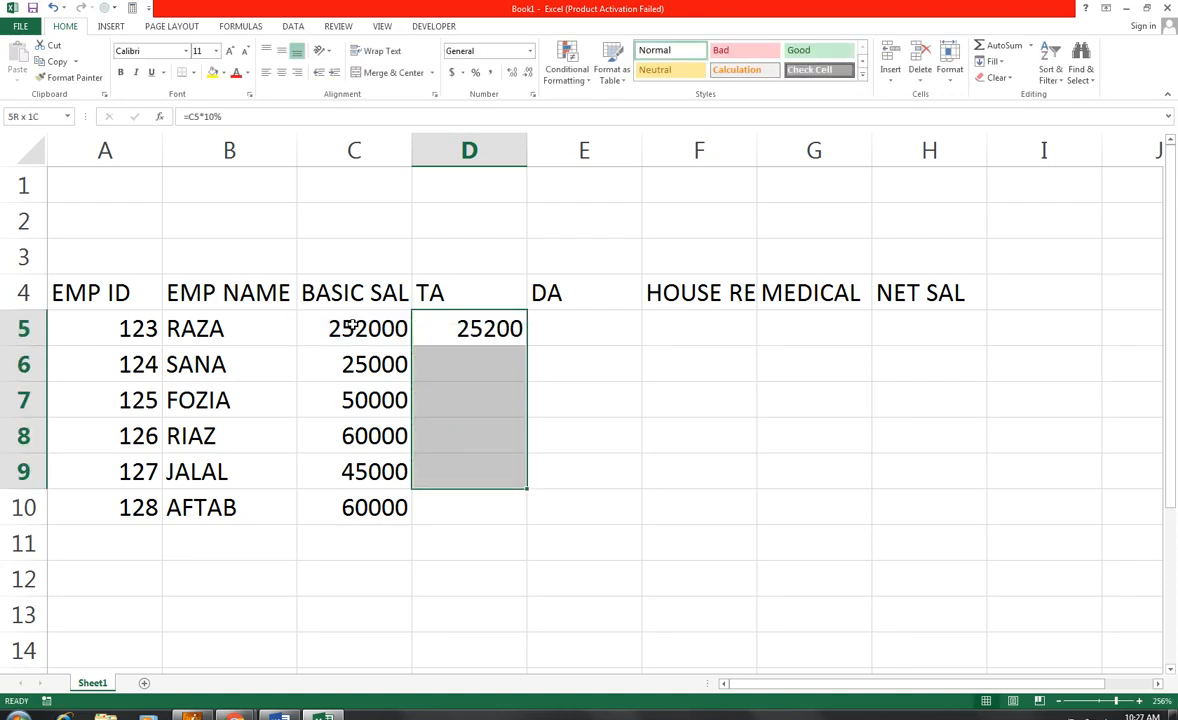
key("ctrl+d")
Enter the DA formula =C5*10% in E5 for the first employee.
key("Right")
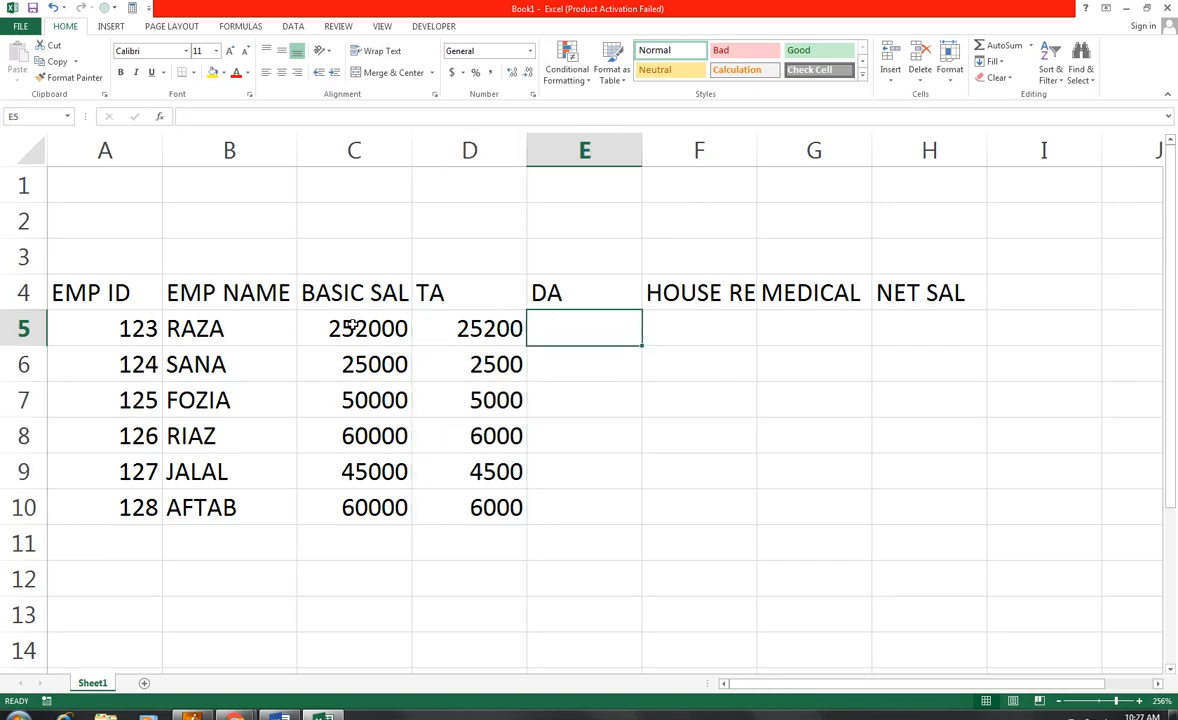
type("=")
key("Left")
key("Left")
type("*")
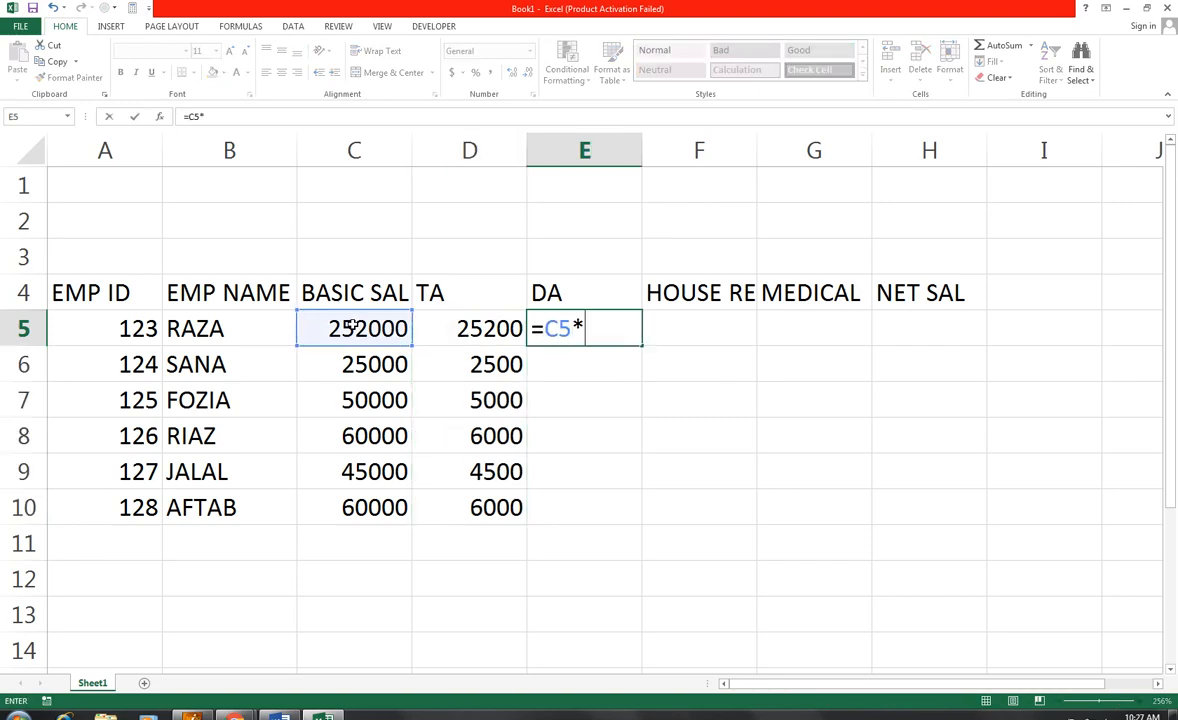
type("10%")
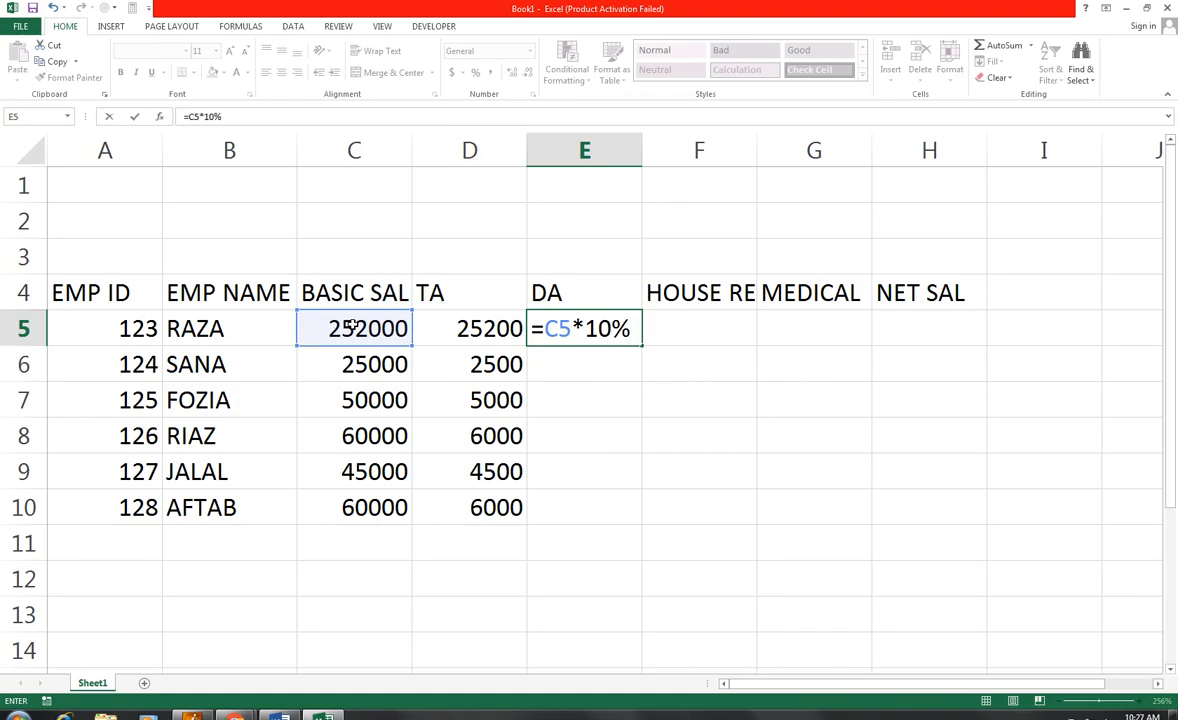
key("Return")
Fill the DA formula from E5 down to E10 for all employees.
key("Up")
key("shift+Down")
key("shift+Down")
key("shift+Down")
key("shift+Down")
key("shift+Down")
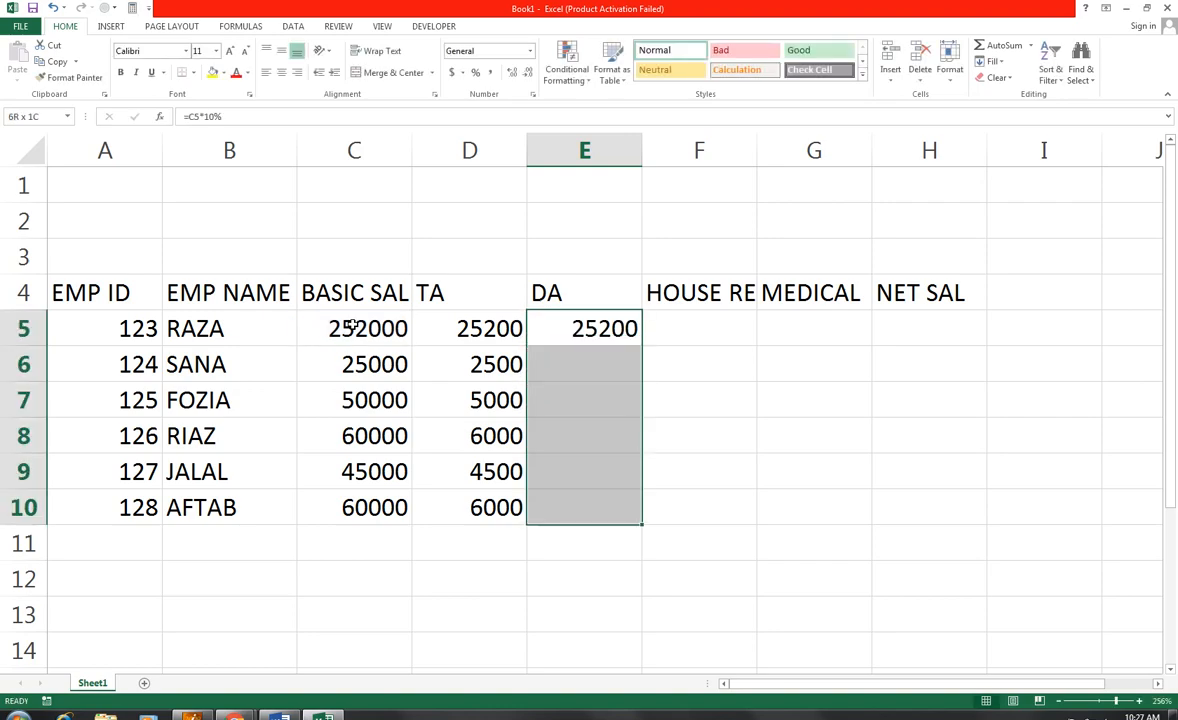
key("ctrl+d")
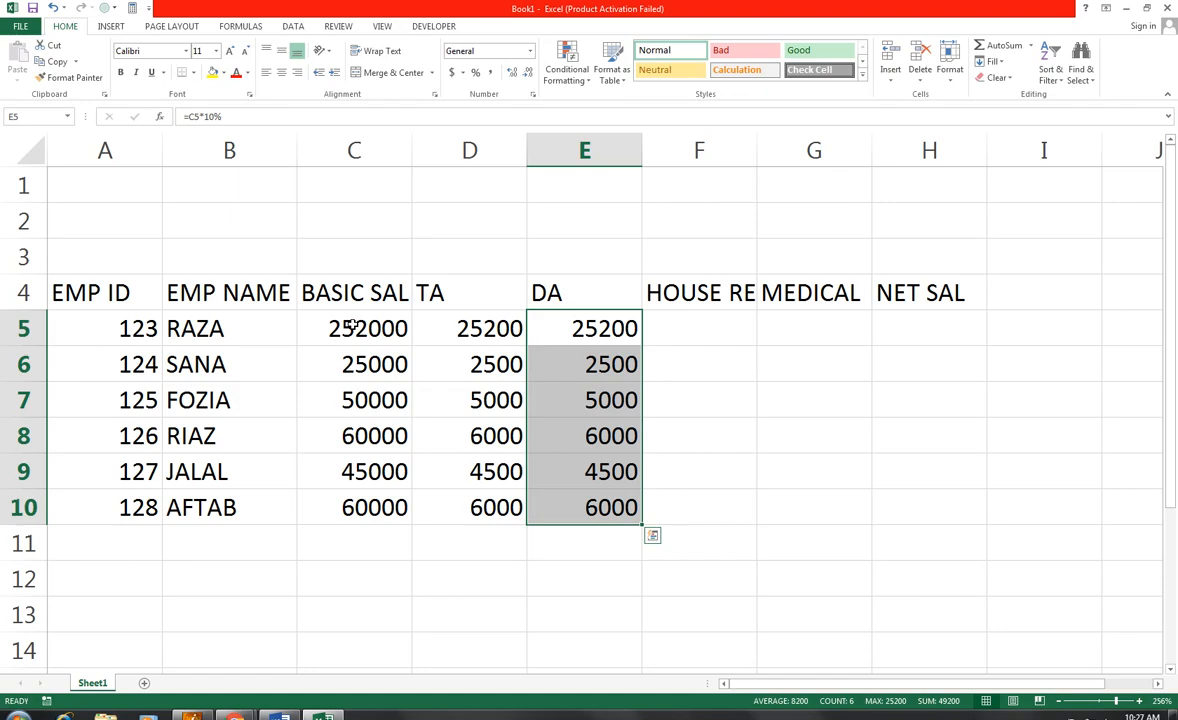
Auto-fit column F to the HOUSE RENT heading and enter the house rent formula =C5*40% in F5.
double_click(757, 150)
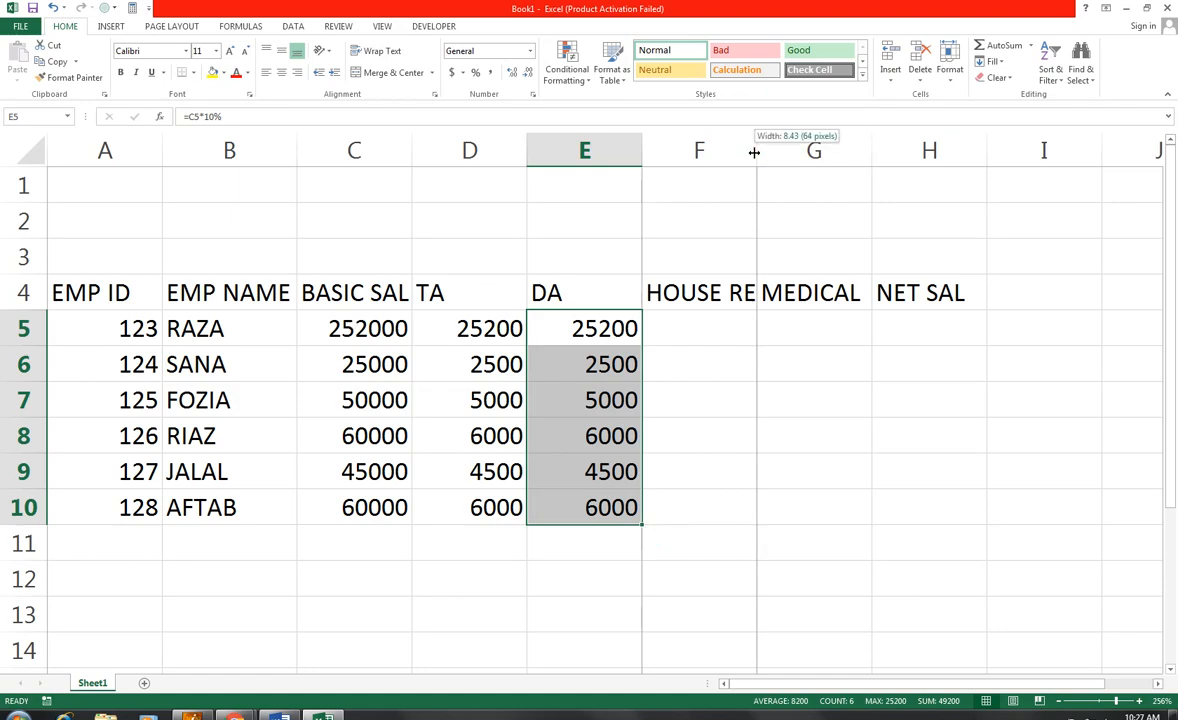
left_click(730, 319)
type("=")
key("Left")
key("Left")
key("Left")
type("*20")
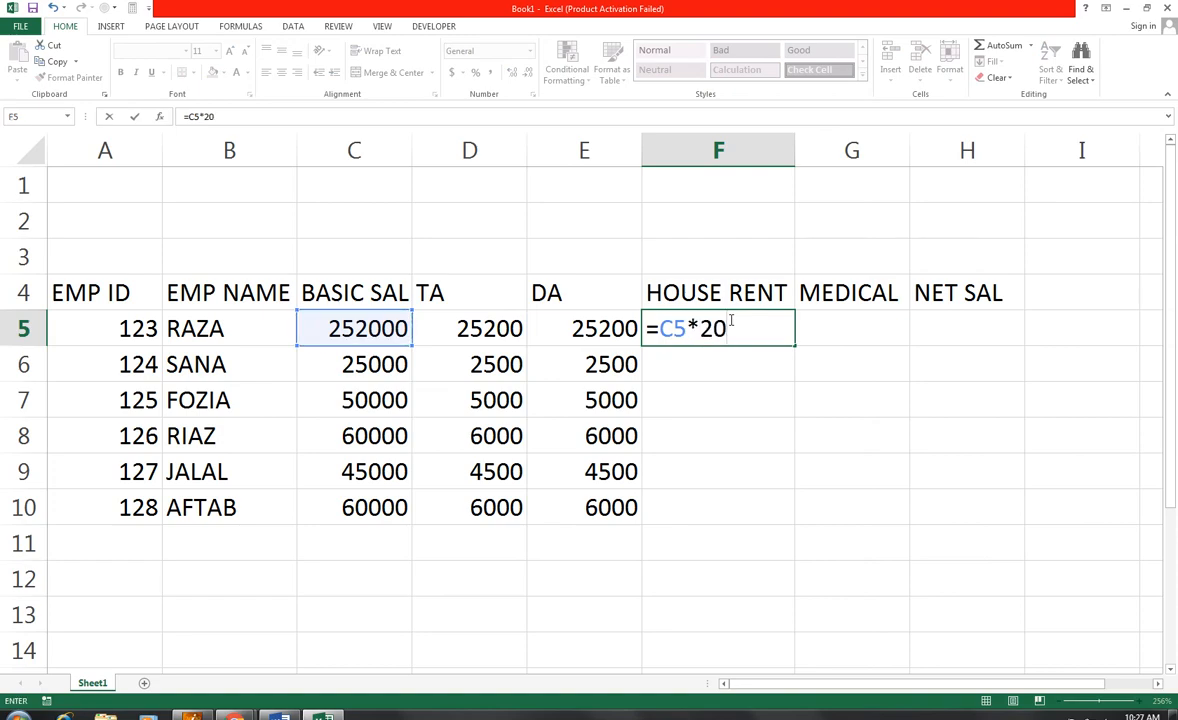
key("BackSpace")
key("BackSpace")
type("40%")
key("Return")
Fill the house rent formula from F5 down to F10 for all employees.
left_click(730, 321)
key("shift+Down")
key("shift+Down")
key("shift+Down")
key("shift+Down")
key("shift+Down")
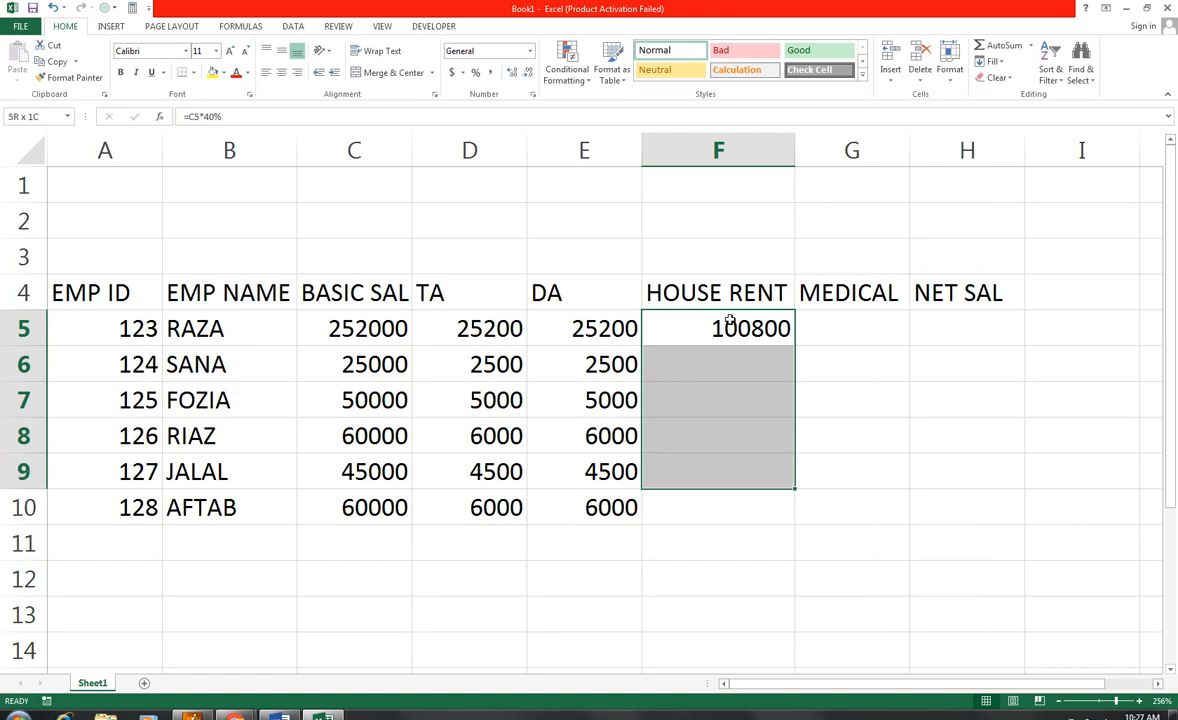
key("ctrl+d")
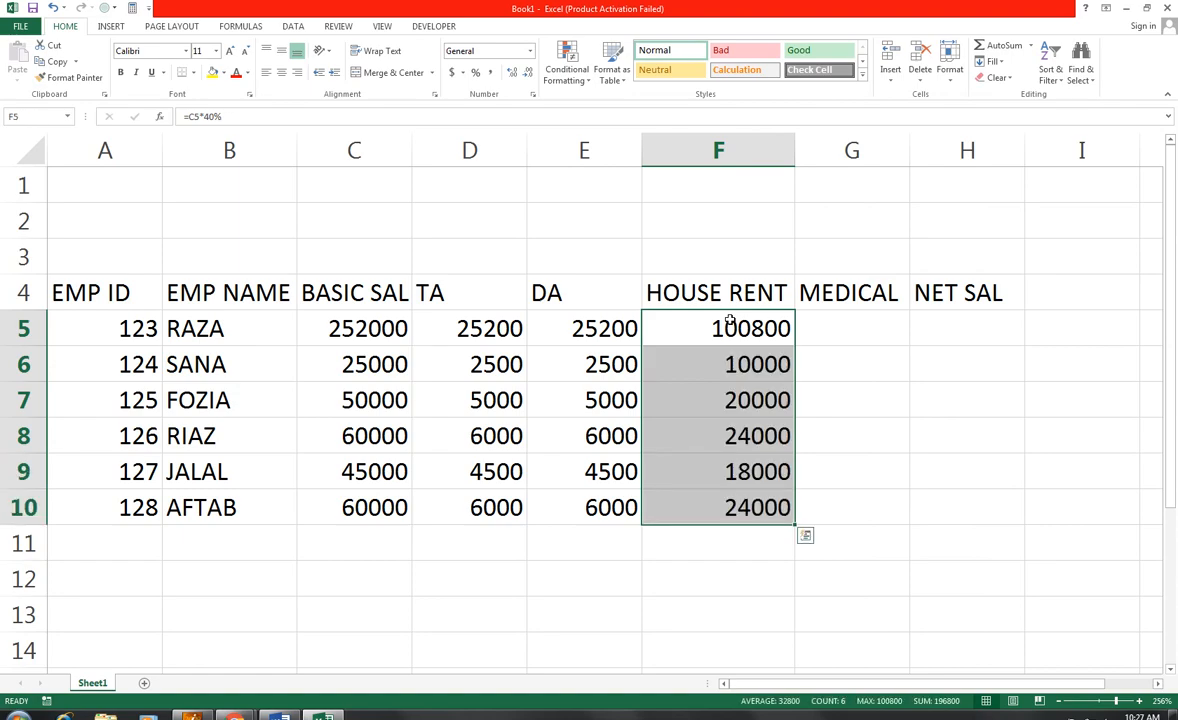
Enter the medical formula =C5*25% in G5 for the first employee.
key("Right")
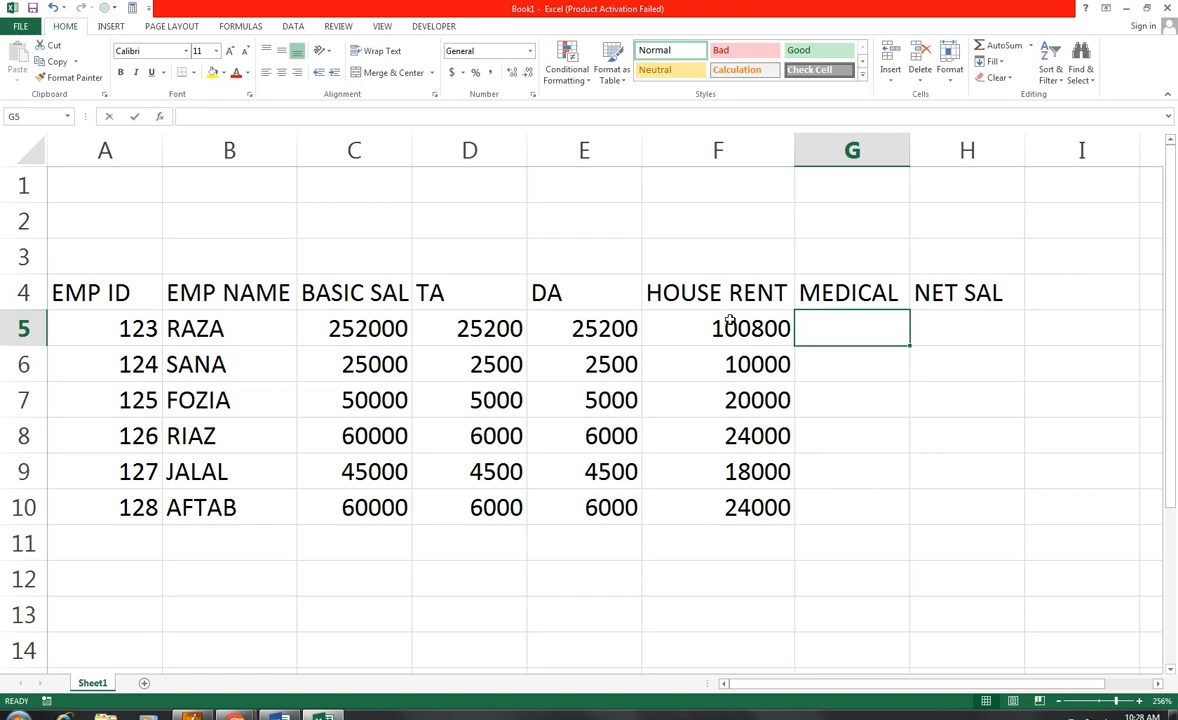
type("=")
key("Left")
key("Left")
key("Left")
key("Left")
type("*")
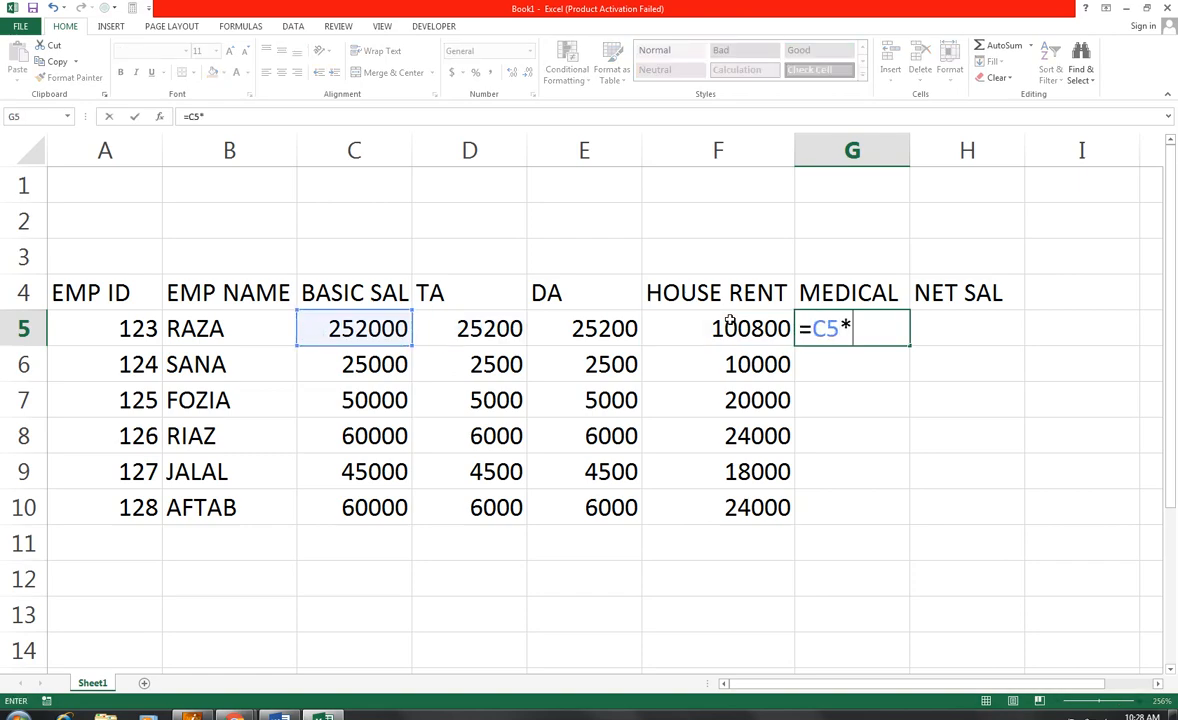
type("25%")
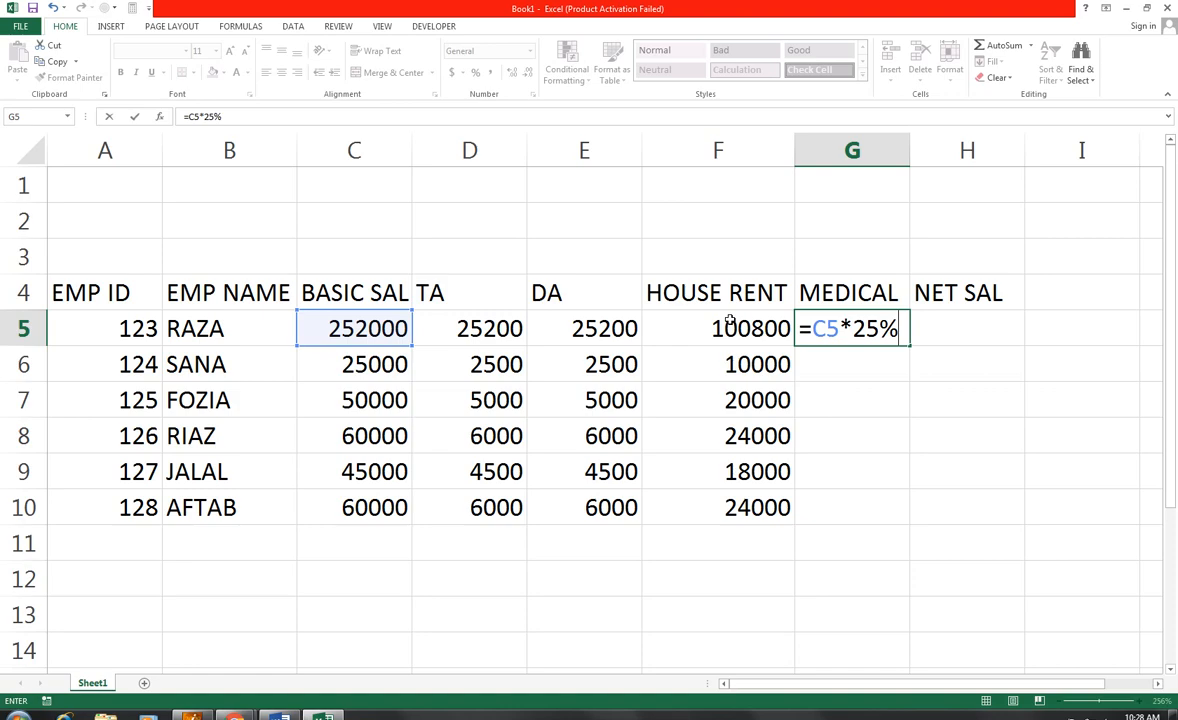
key("Return")
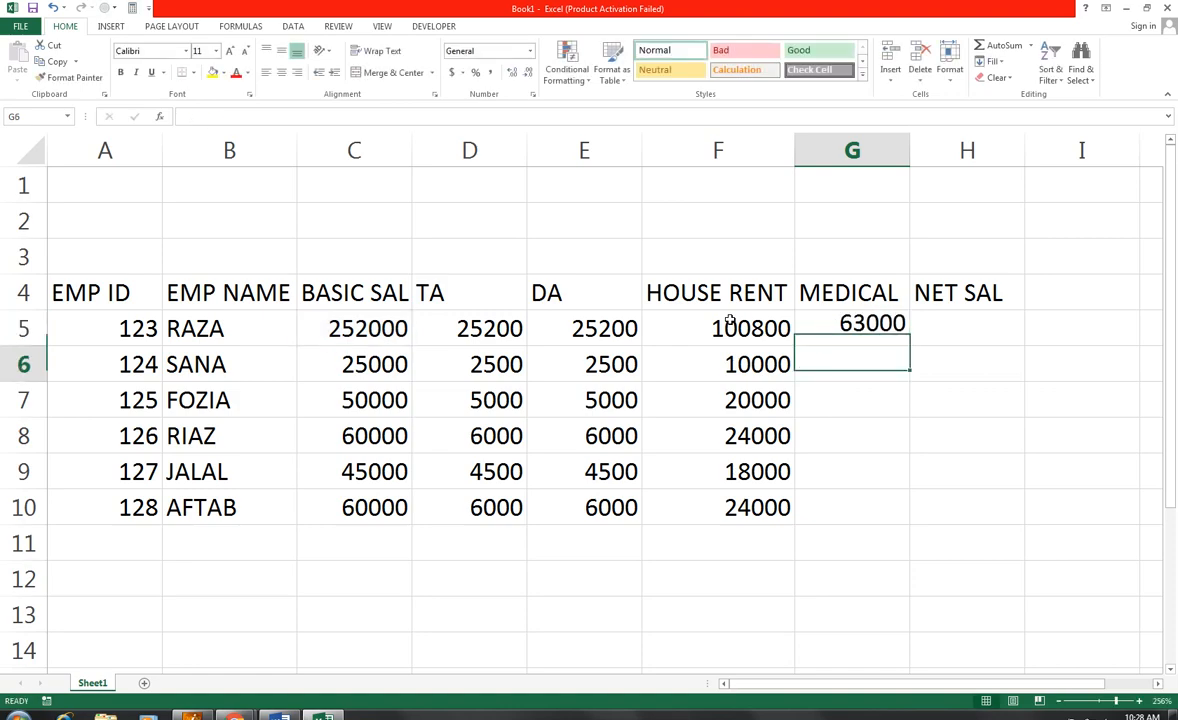
Fill the medical formula from G5 down to G10 for all employees.
key("Up")
key("shift+Down")
key("shift+Down")
key("shift+Down")
key("shift+Down")
key("shift+Down")
key("ctrl+d")
Try to enter a SUM formula in H5 for the first employee's net salary.
key("Right")
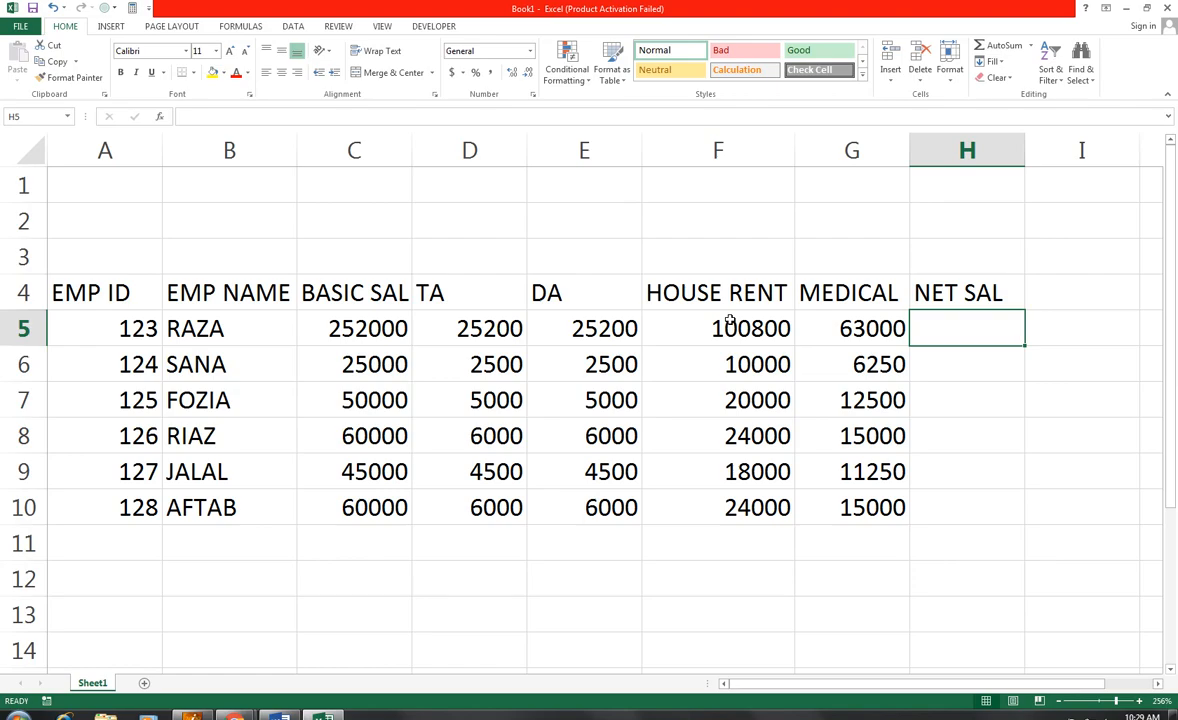
type("=")
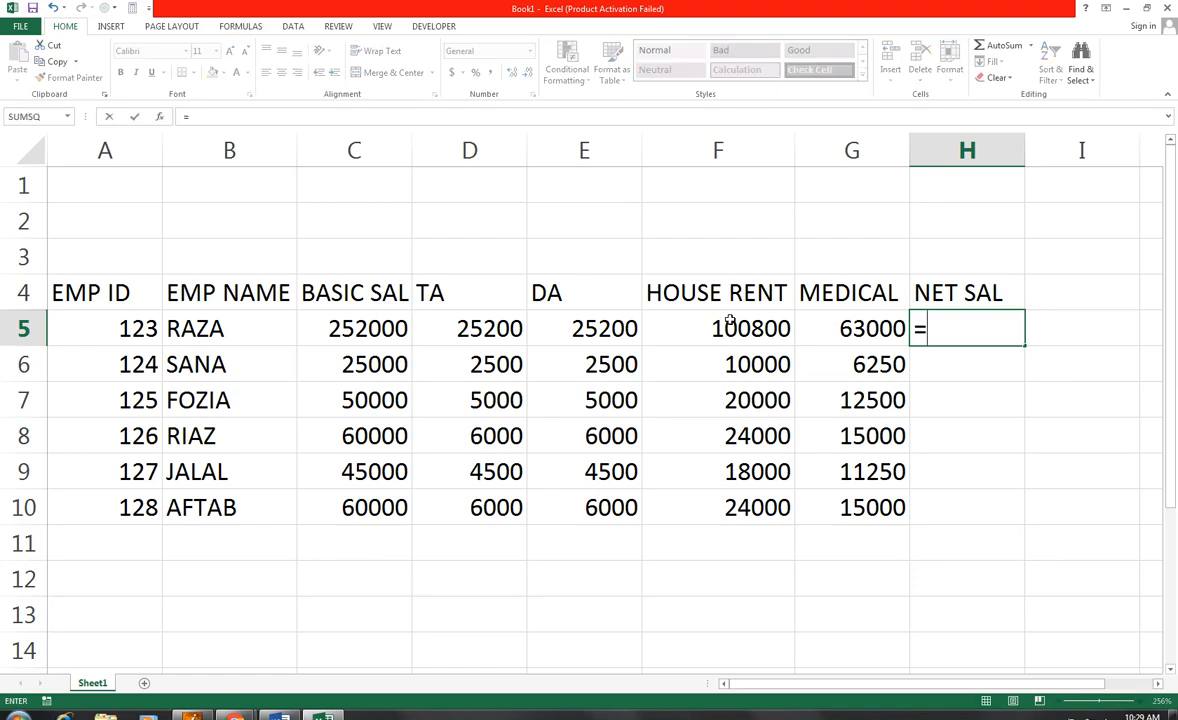
type("SUM")
key("Return")
type("9")
key("Up")
key("Down")
key("Delete")
Use AutoSum in H5 to calculate the first employee's net salary as =SUM(C5:G5).
key("Up")
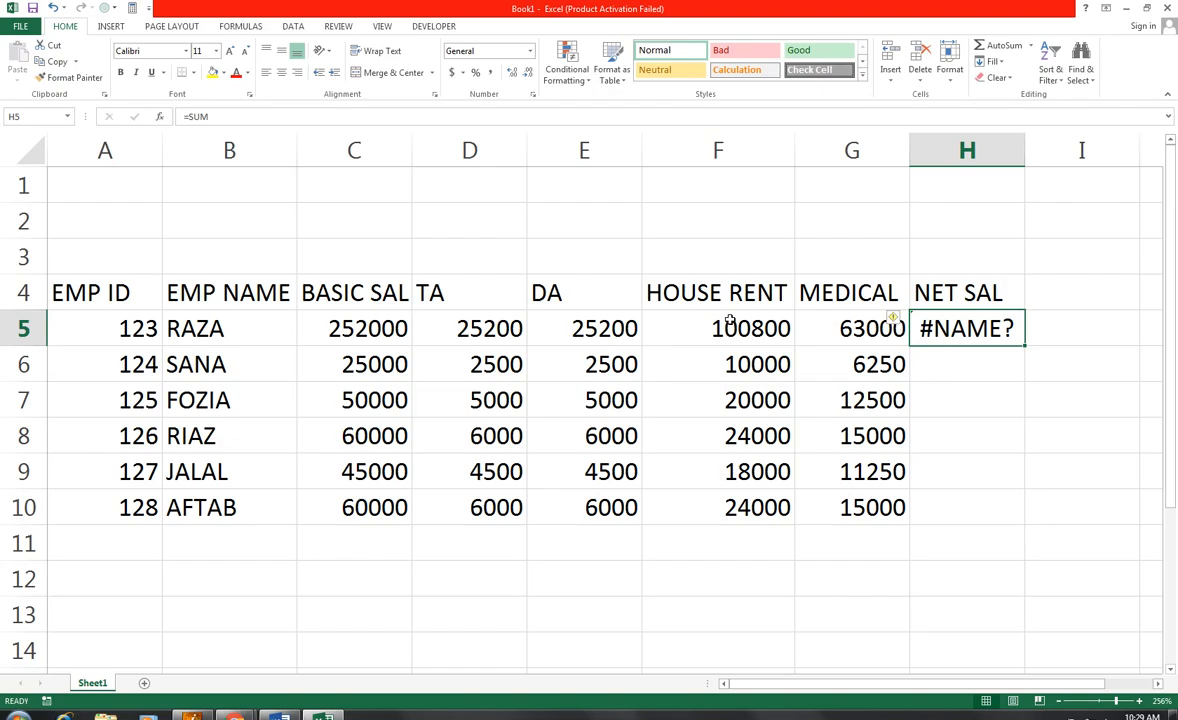
key("alt+equal")
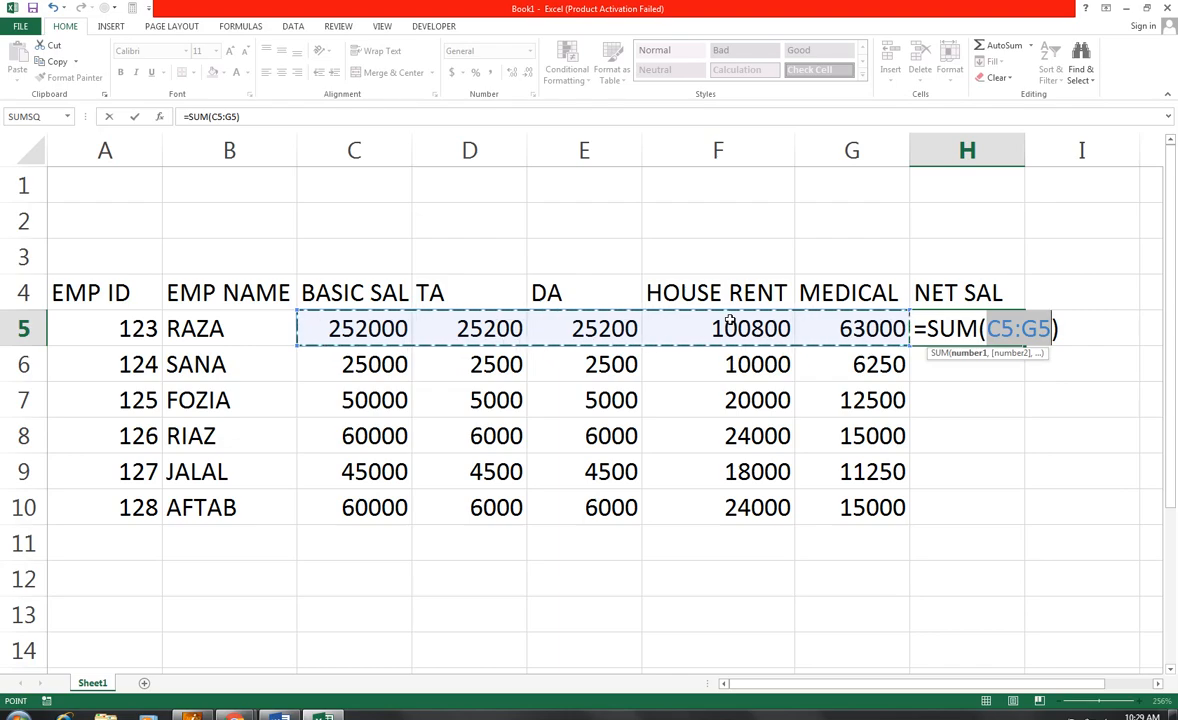
key("Return")
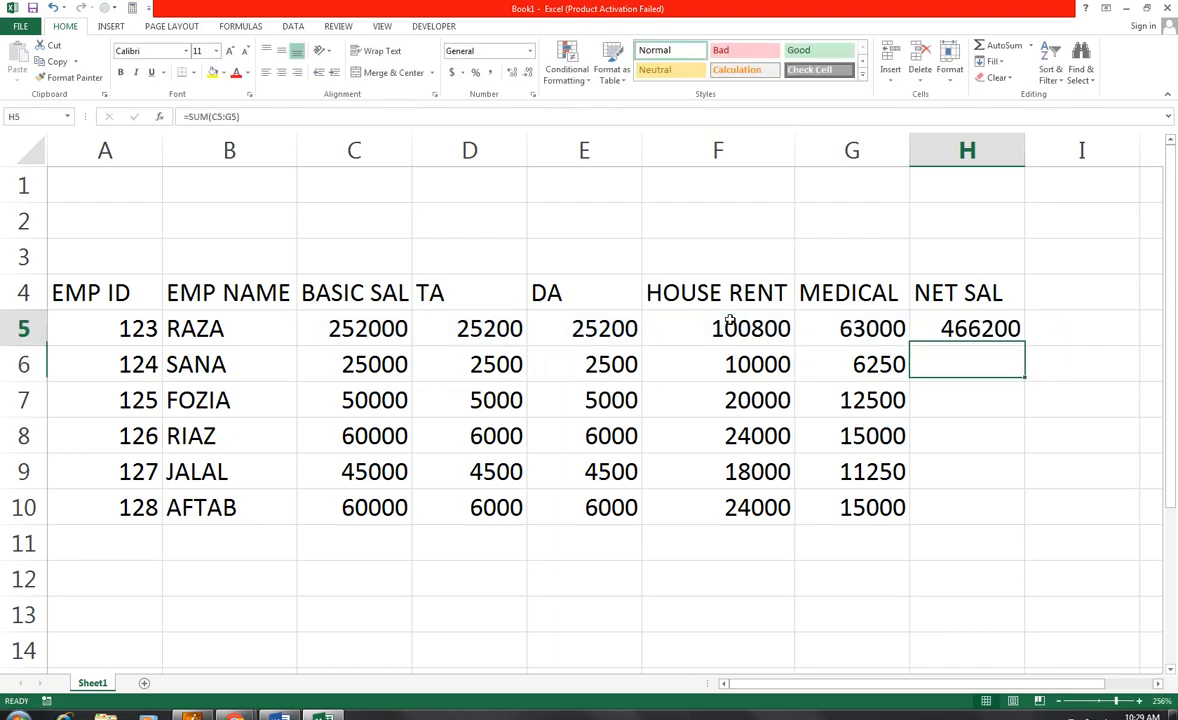
Fill the net salary formula from H5 down to H10 for all employees.
key("shift+Down")
key("shift+Down")
key("shift+Down")
key("shift+Down")
key("shift+Down")
key("shift+Up")
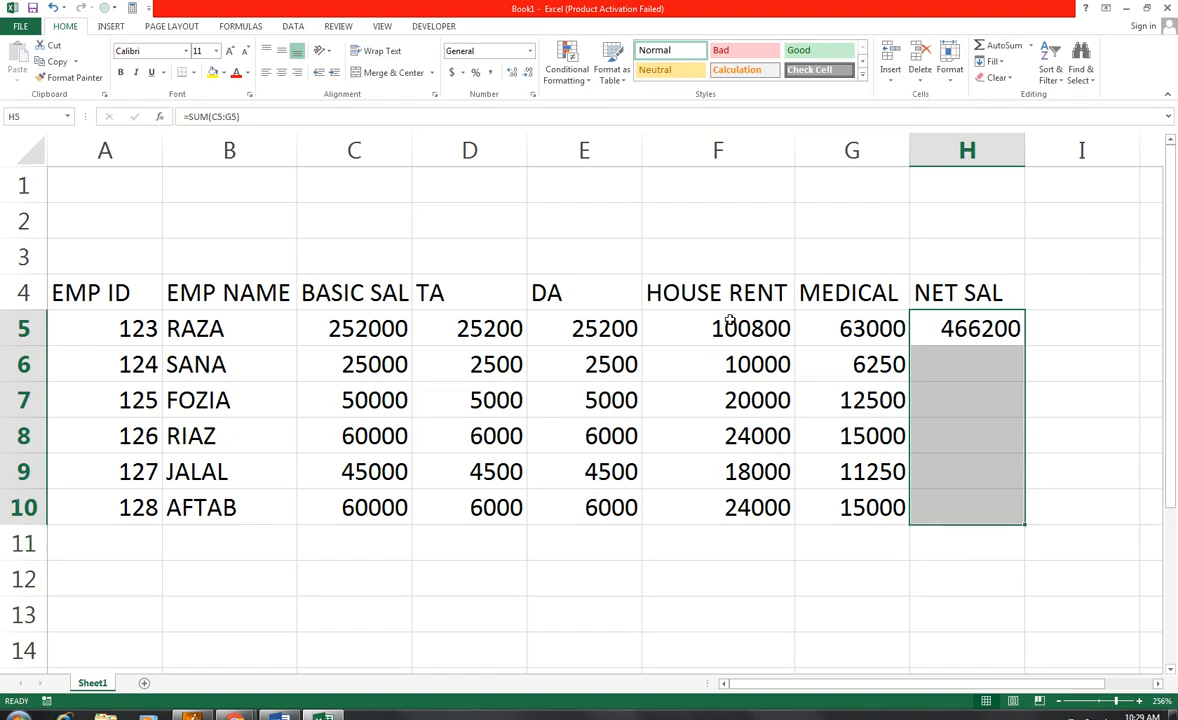
key("ctrl+d")
Center the contents of the whole salary table in A4:H10 horizontally.
left_click_drag(918, 293, 68, 521)
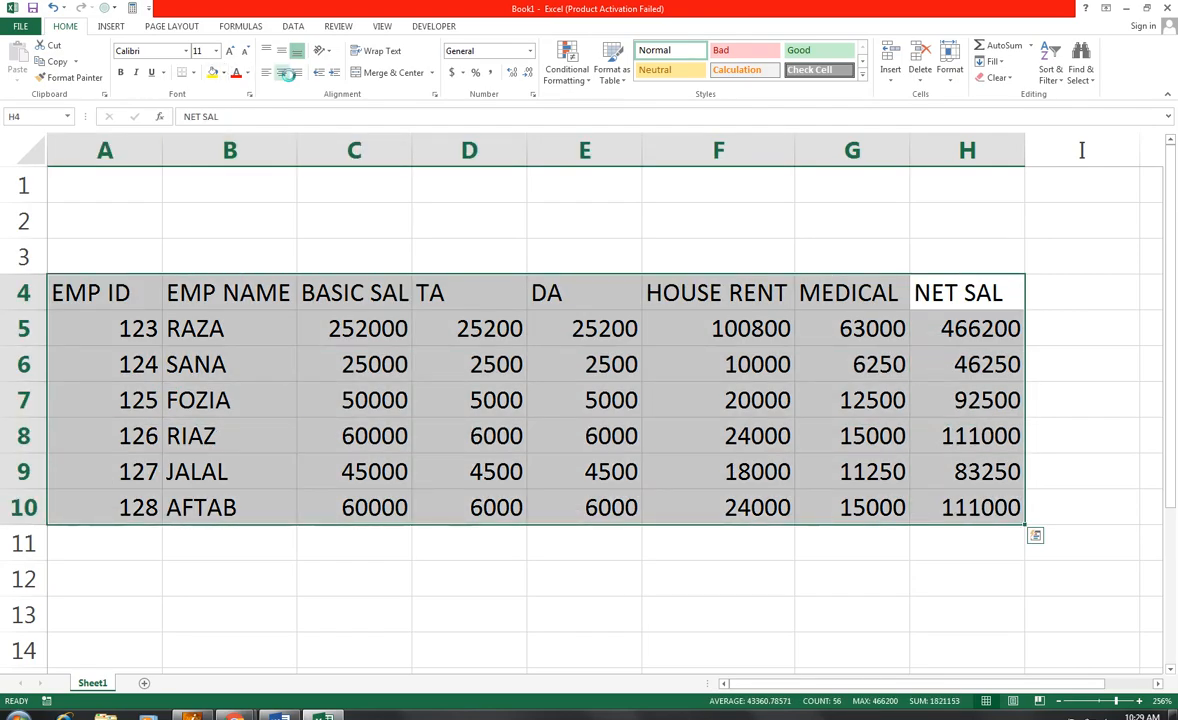
left_click(279, 72)
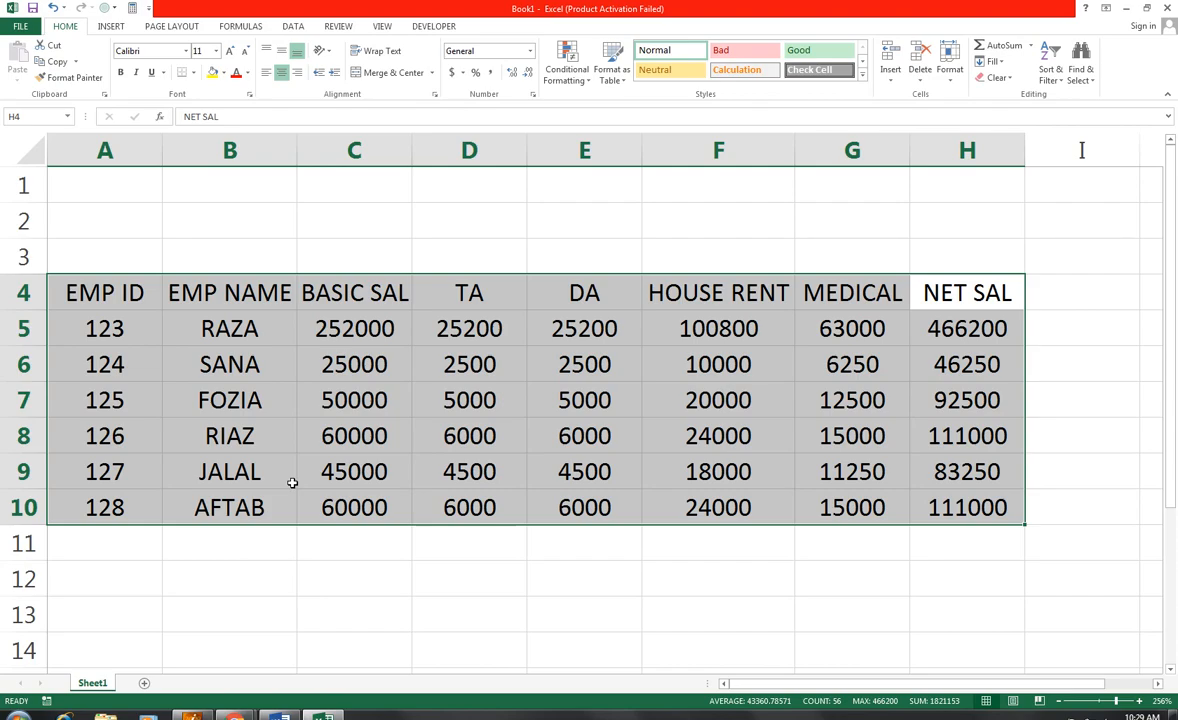
key("ctrl+q")
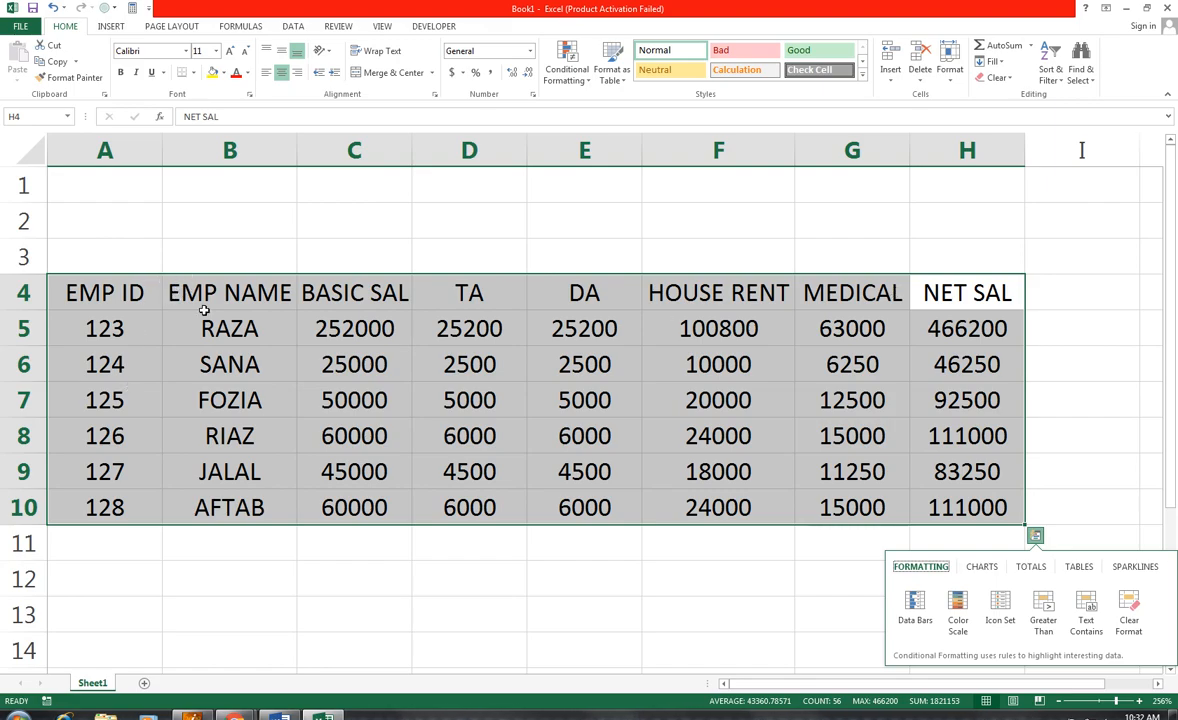
left_click(279, 715)
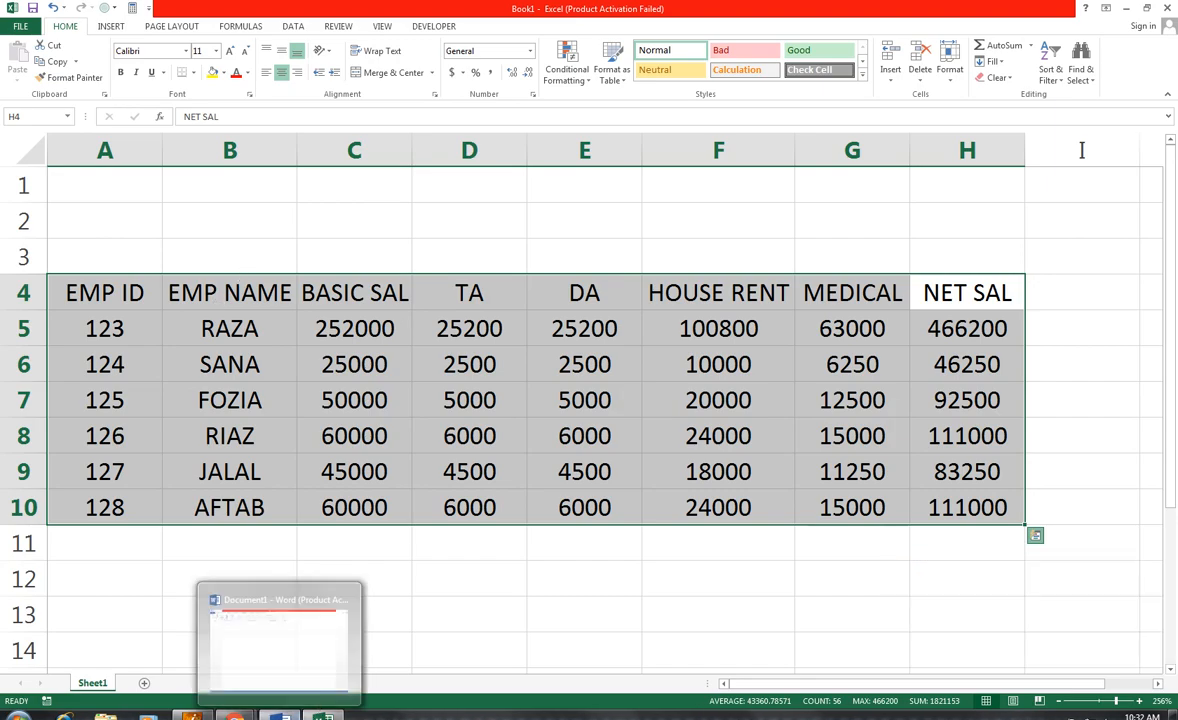
left_click(68, 27)
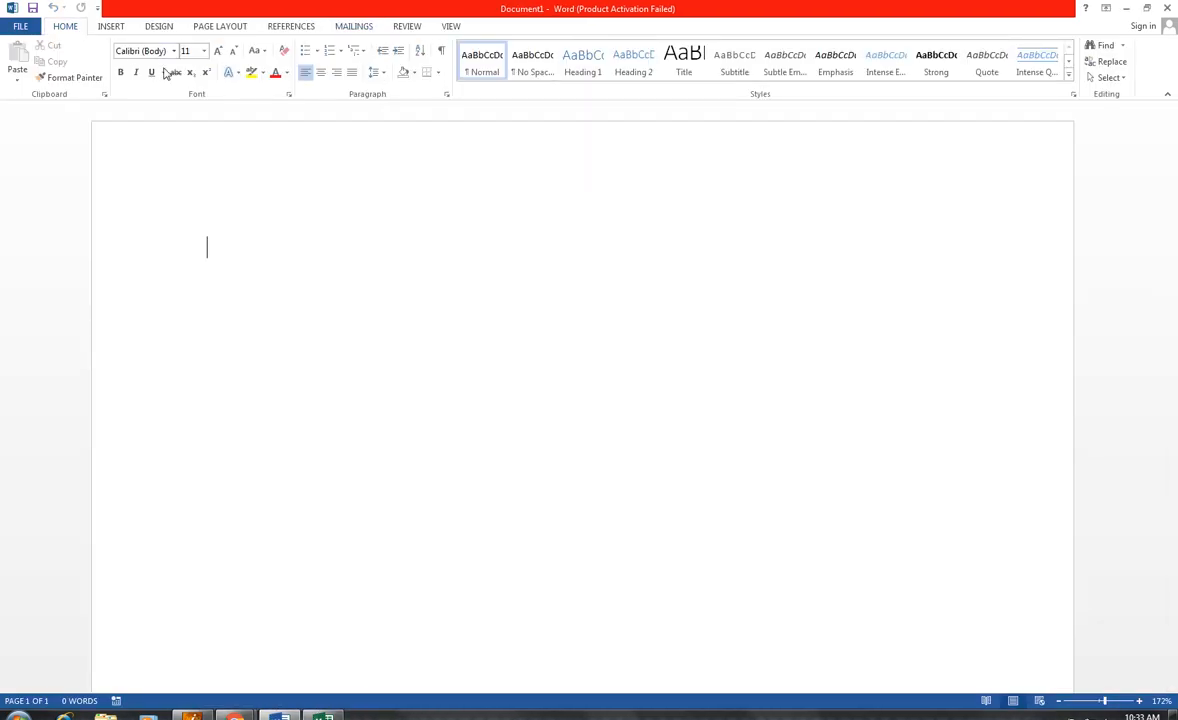
left_click(118, 27)
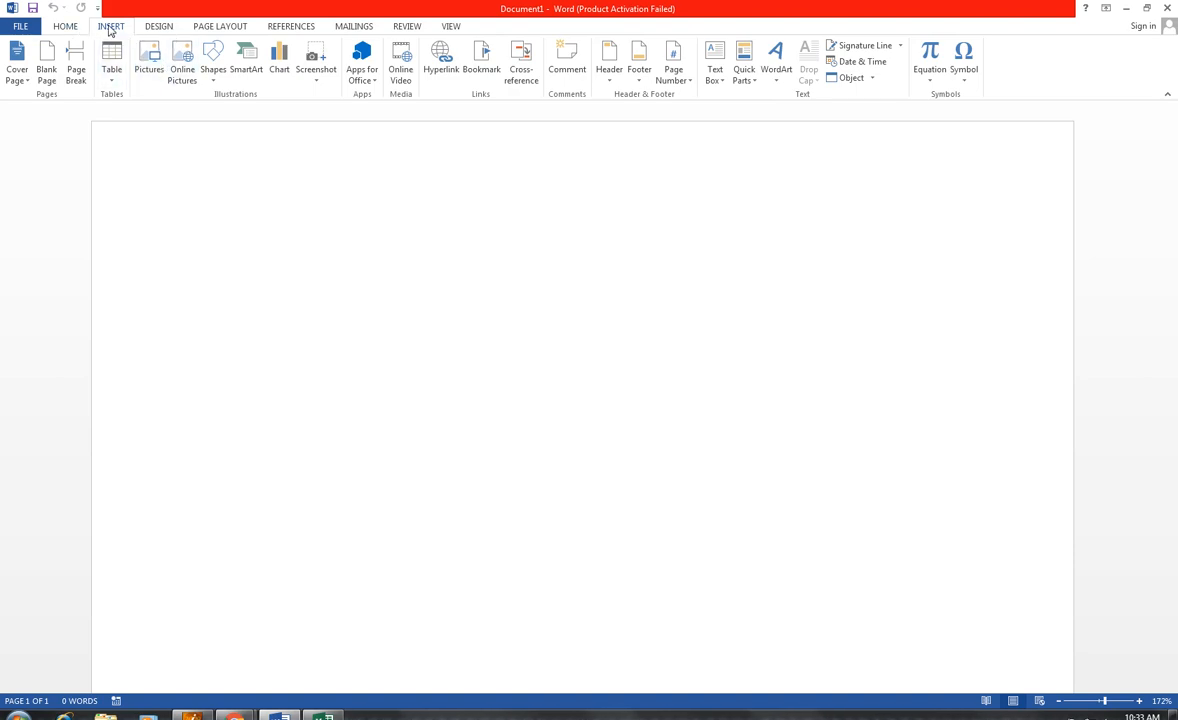
left_click(112, 70)
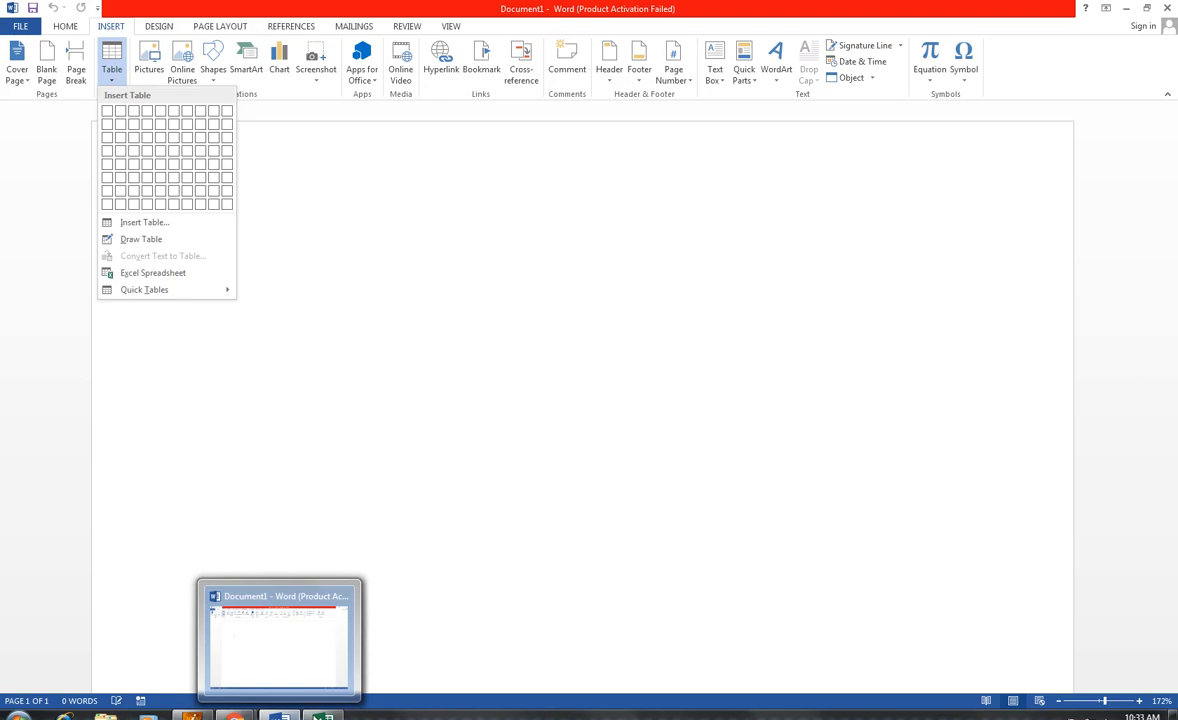
left_click(322, 716)
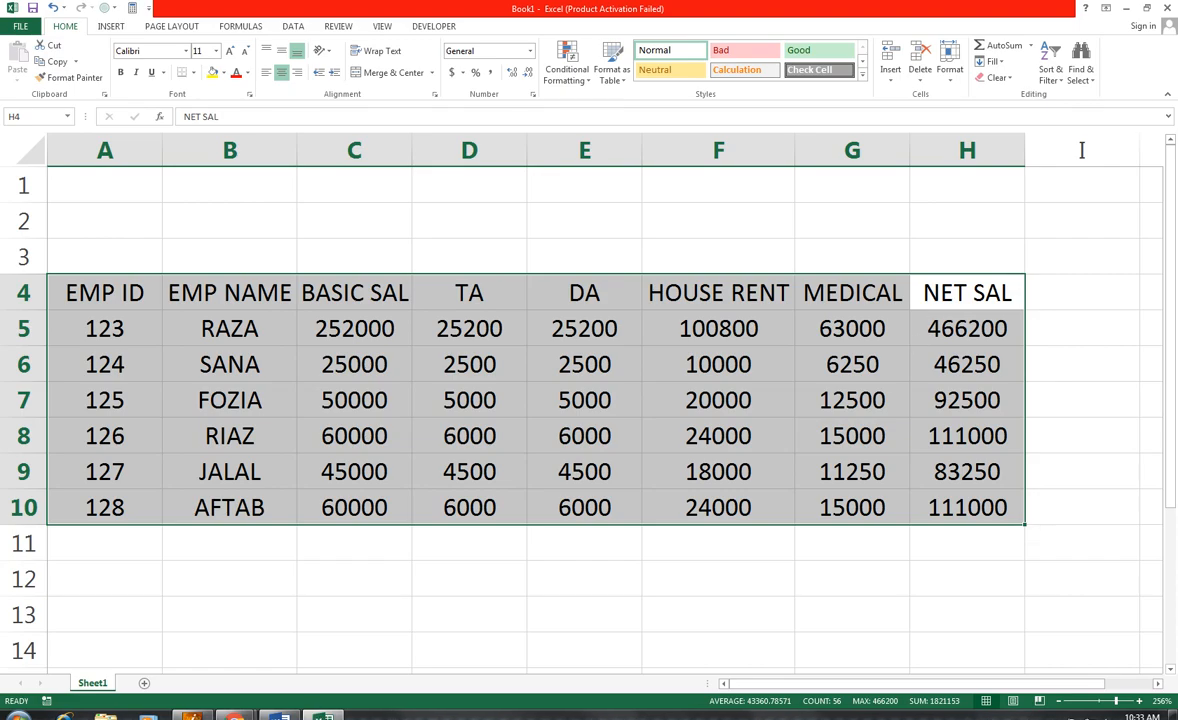
Switch to the blank Word document and insert a table with two columns and eight rows.
left_click(280, 716)
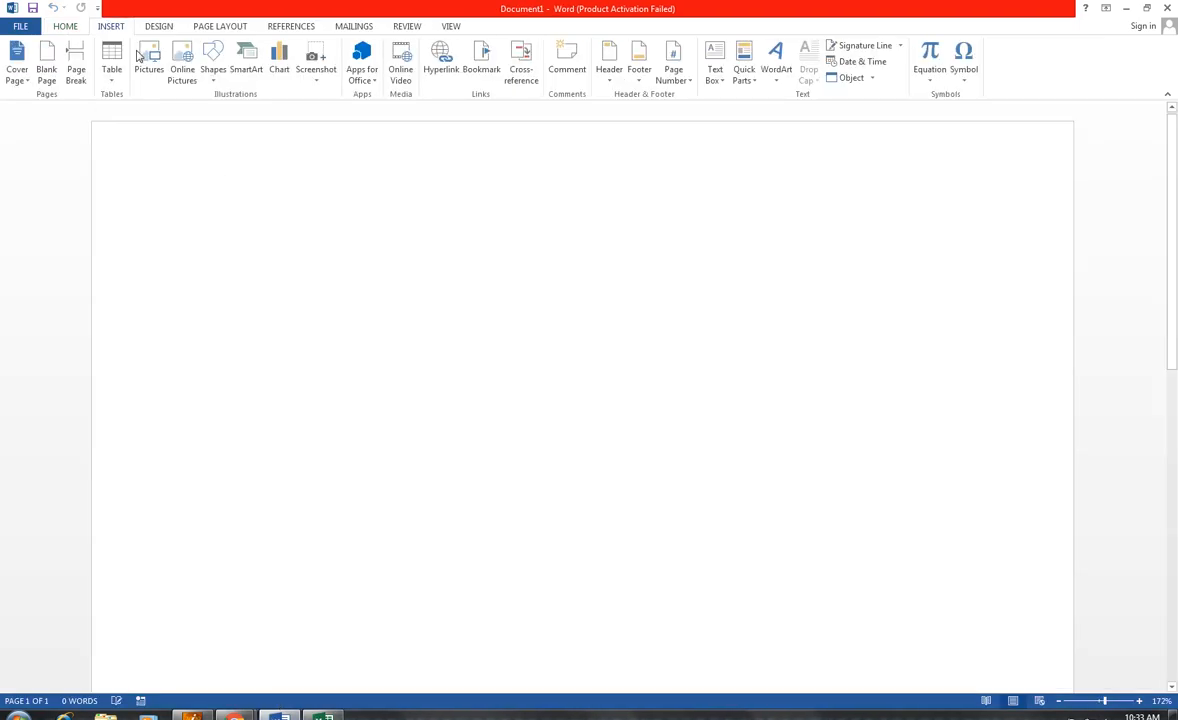
left_click(66, 27)
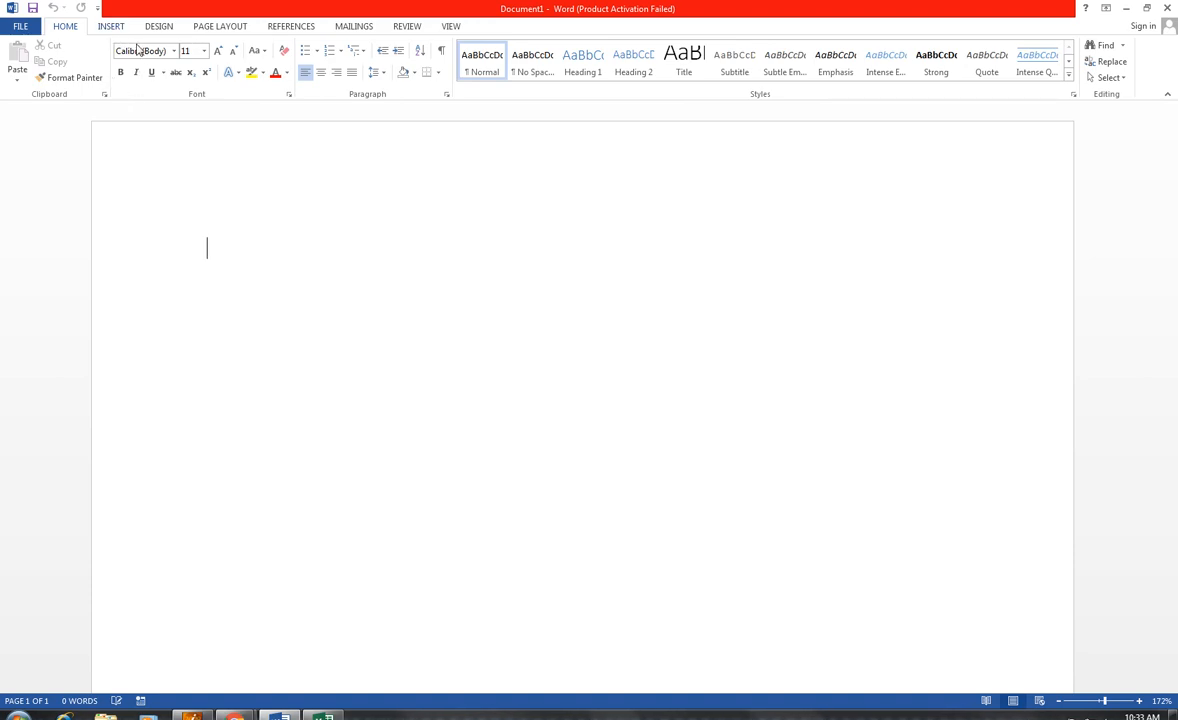
left_click(110, 27)
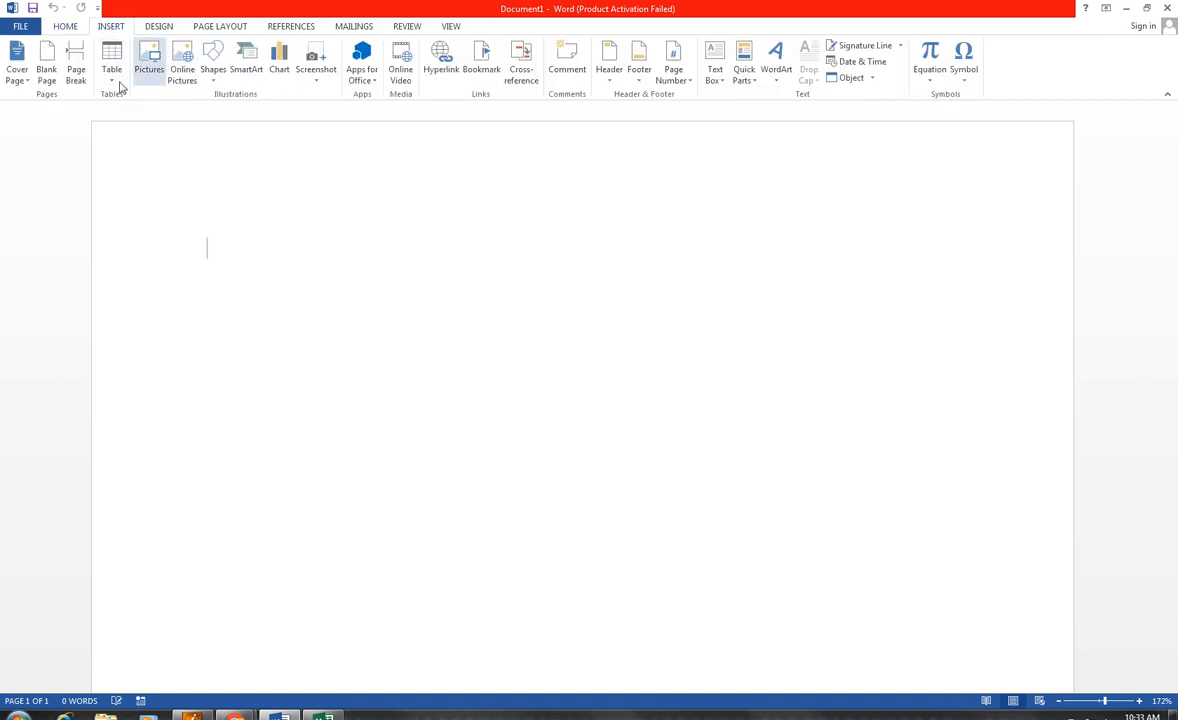
left_click(121, 88)
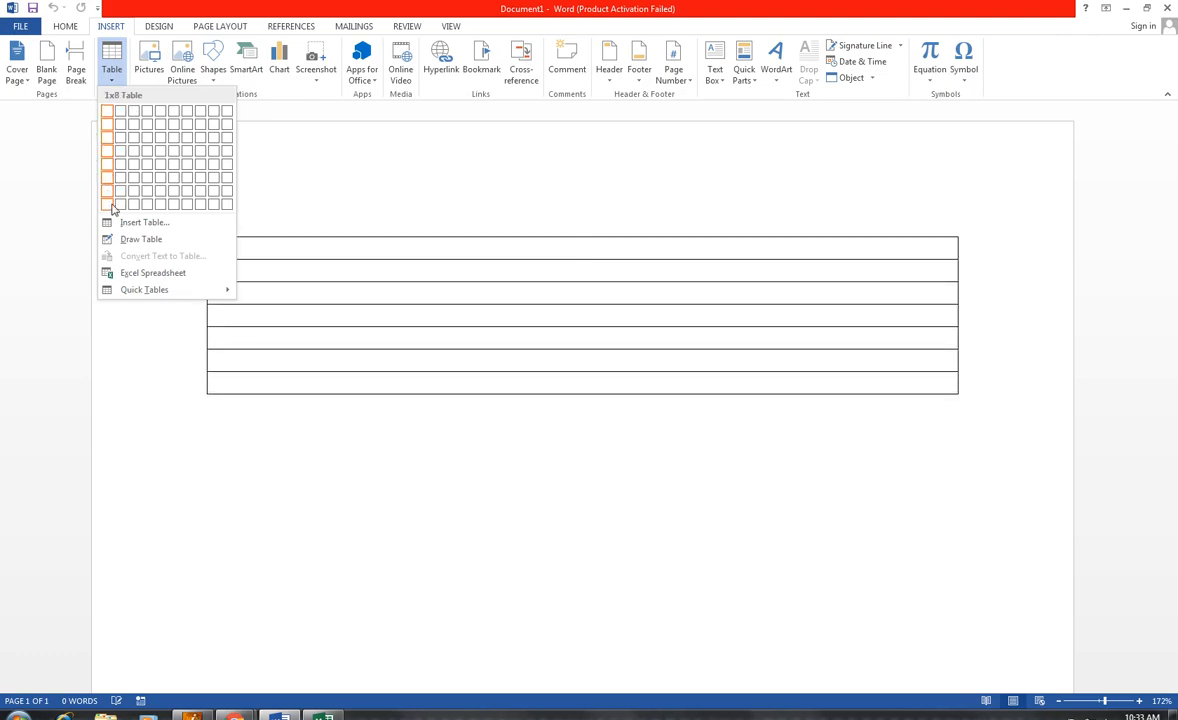
left_click(120, 205)
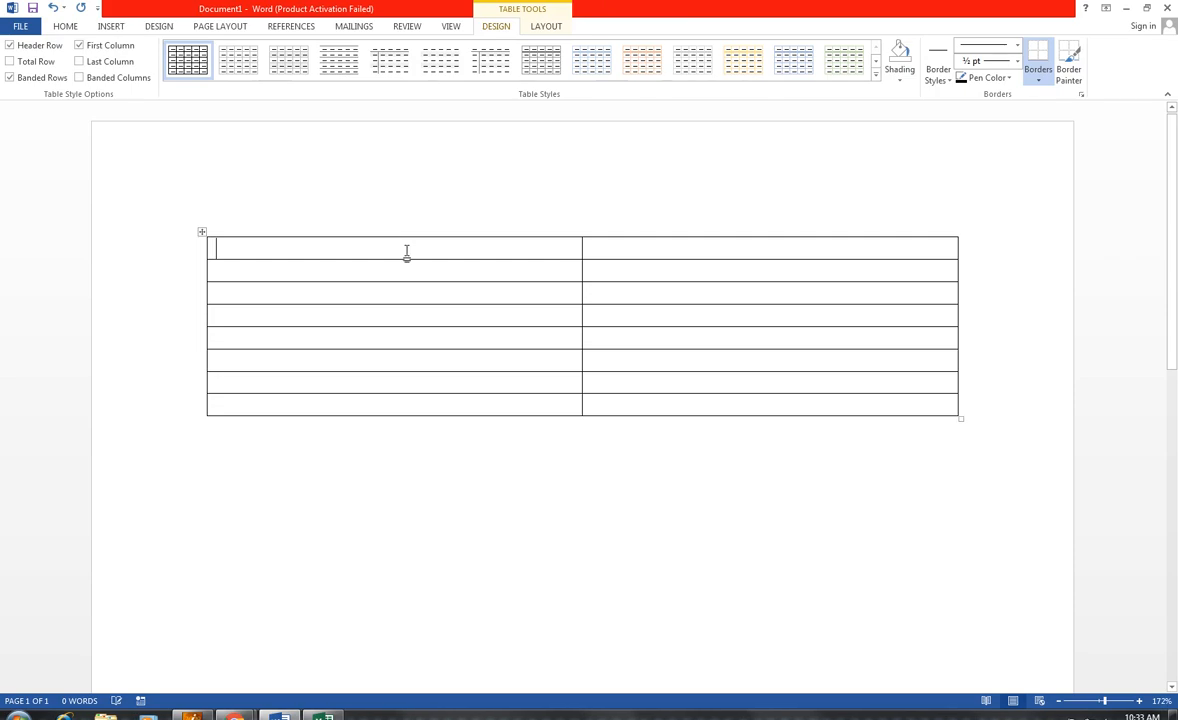
Increase the height of the Word table's first row by moving its lower border down slightly.
left_click(118, 26)
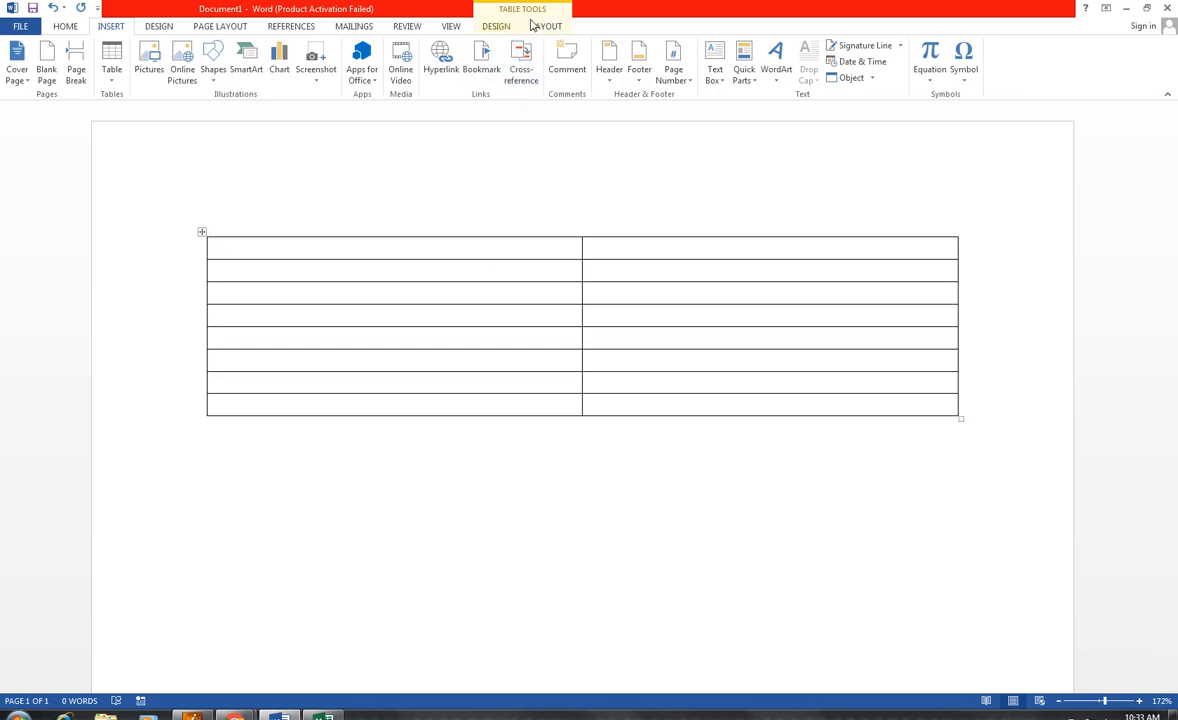
left_click(492, 252)
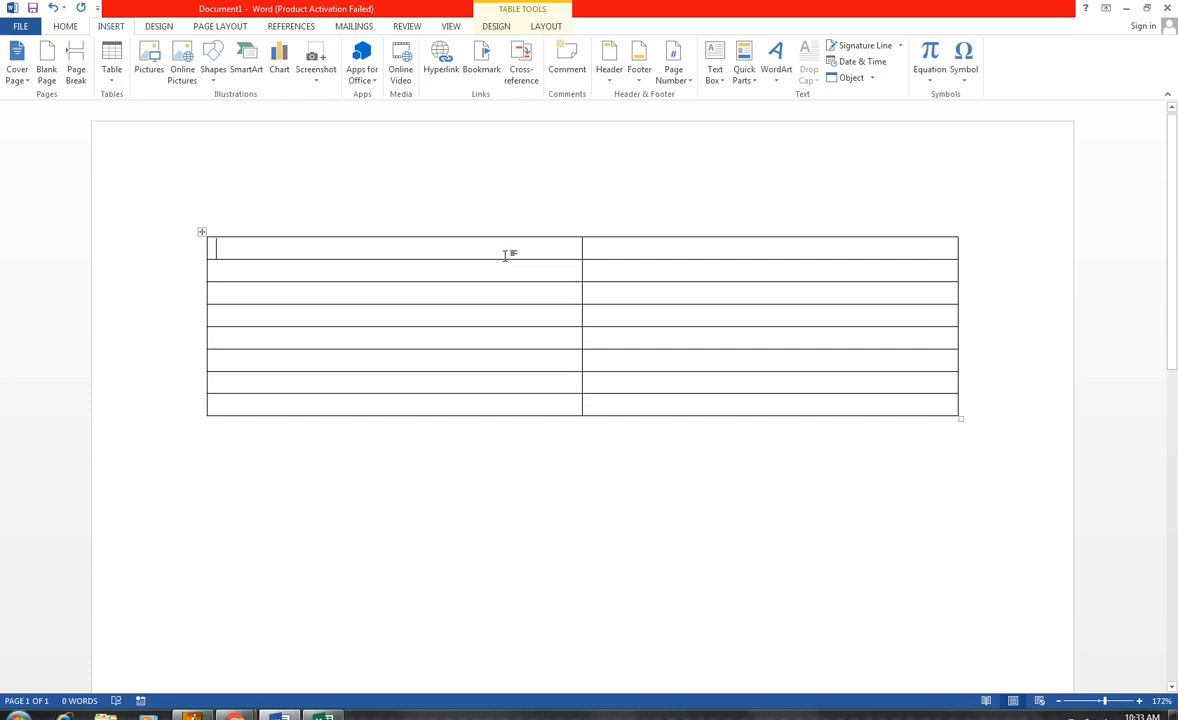
left_click_drag(505, 259, 505, 272)
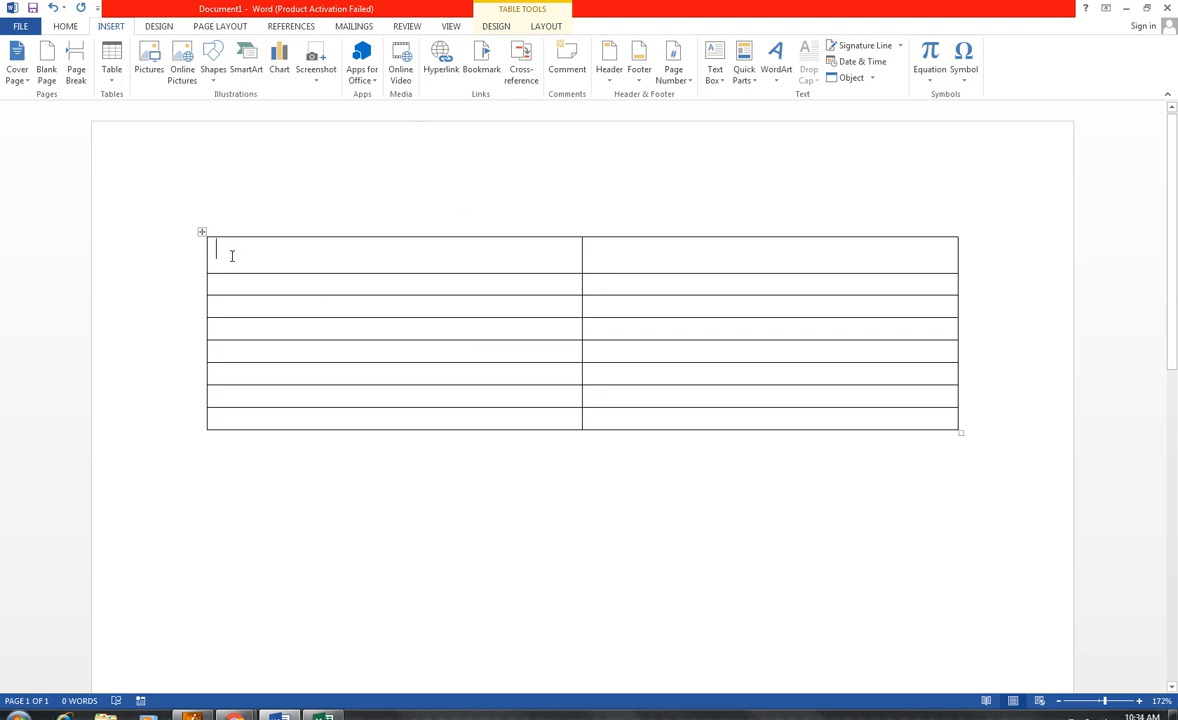
Merge the two cells of the Word table's first row into a single cell.
left_click_drag(239, 248, 715, 270)
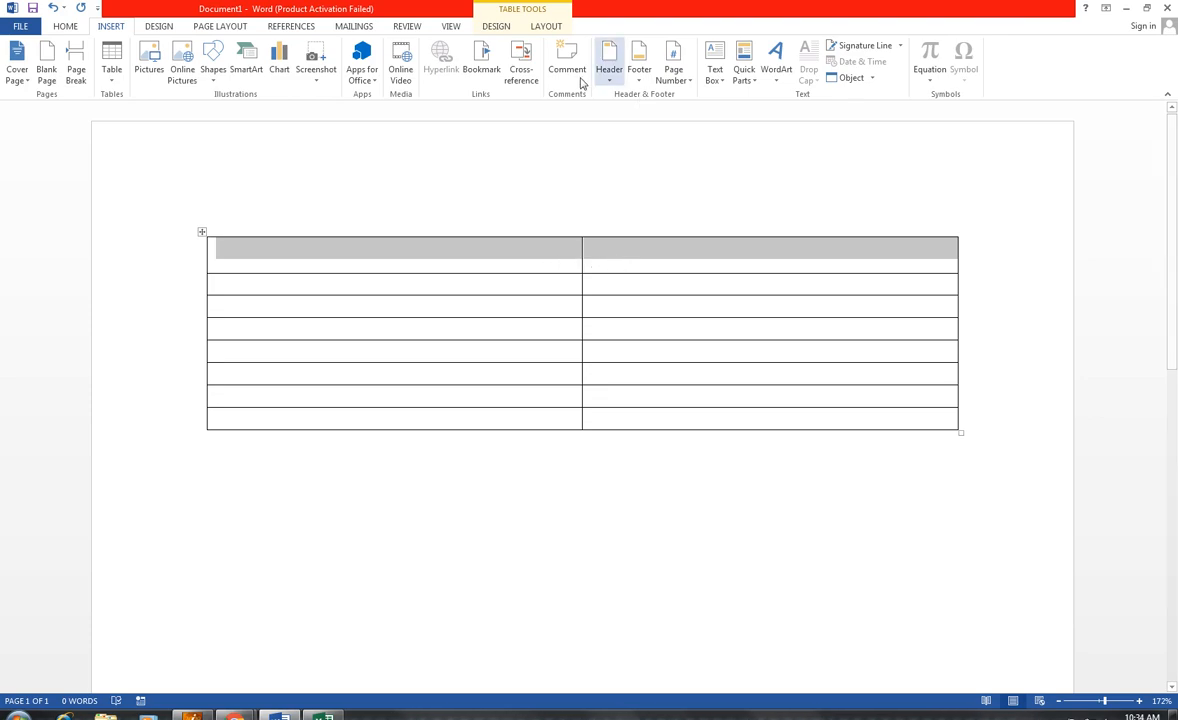
left_click(546, 26)
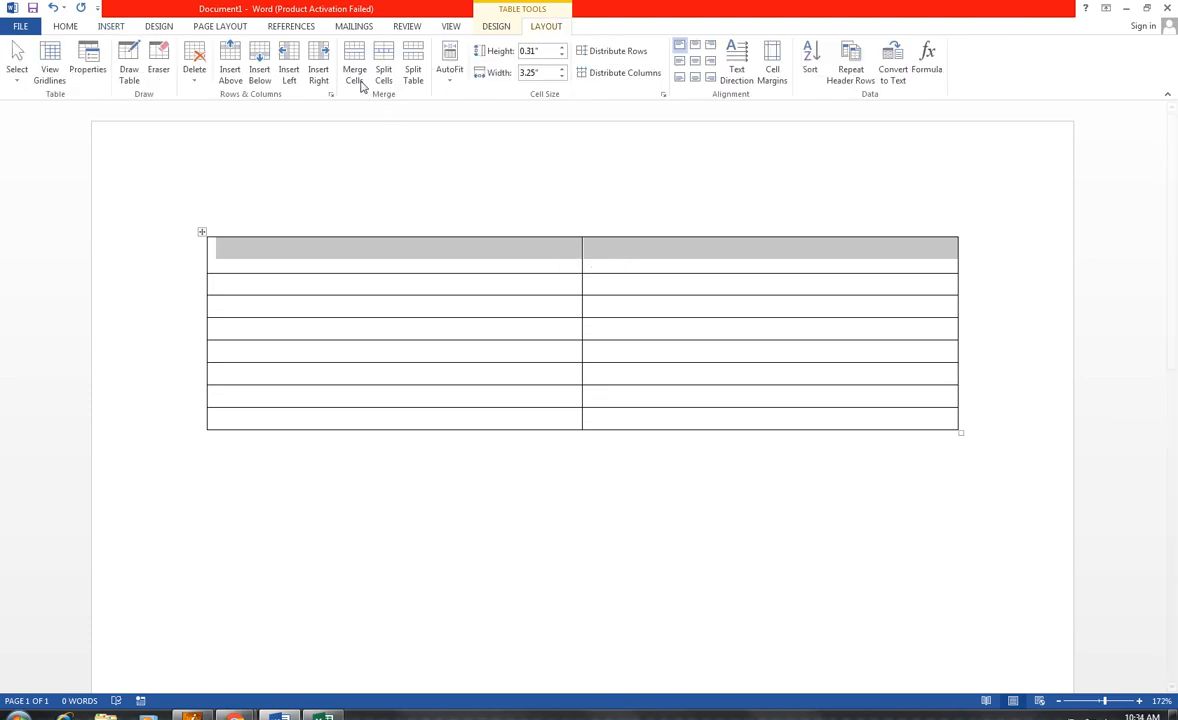
left_click(360, 81)
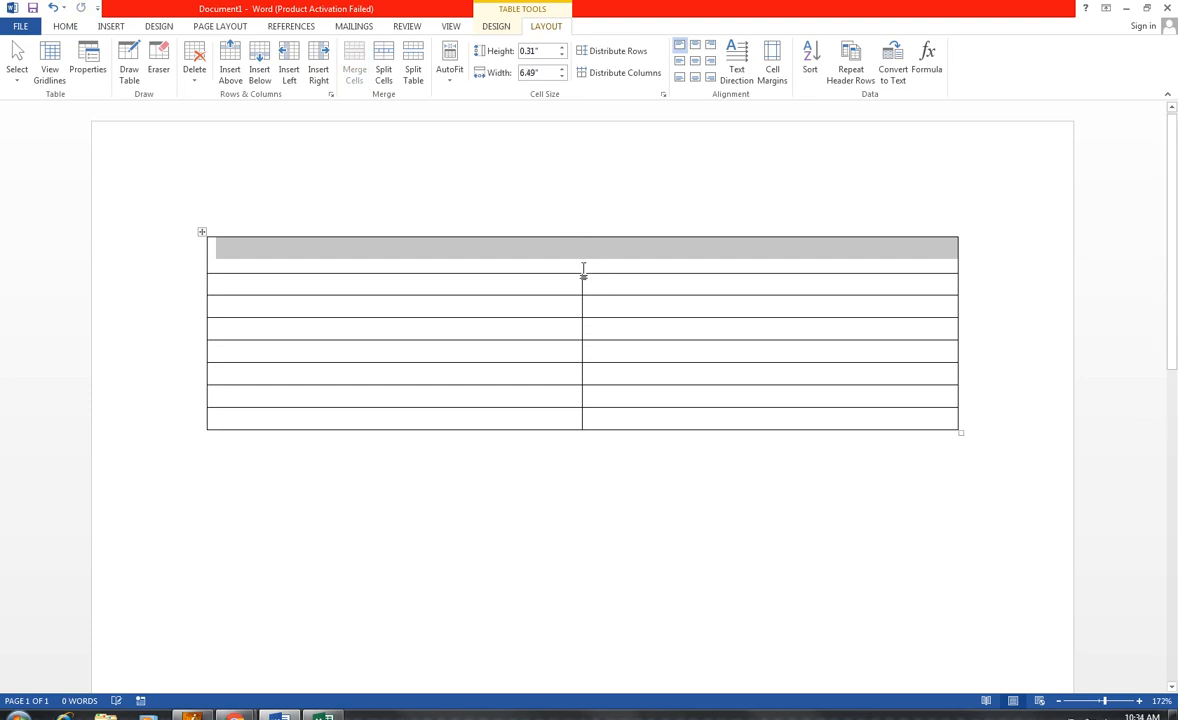
Enter the company name "SHAHAB ISLAM AND COMPNAY" in the merged top cell and start a second line below it.
left_click(553, 266)
type("S")
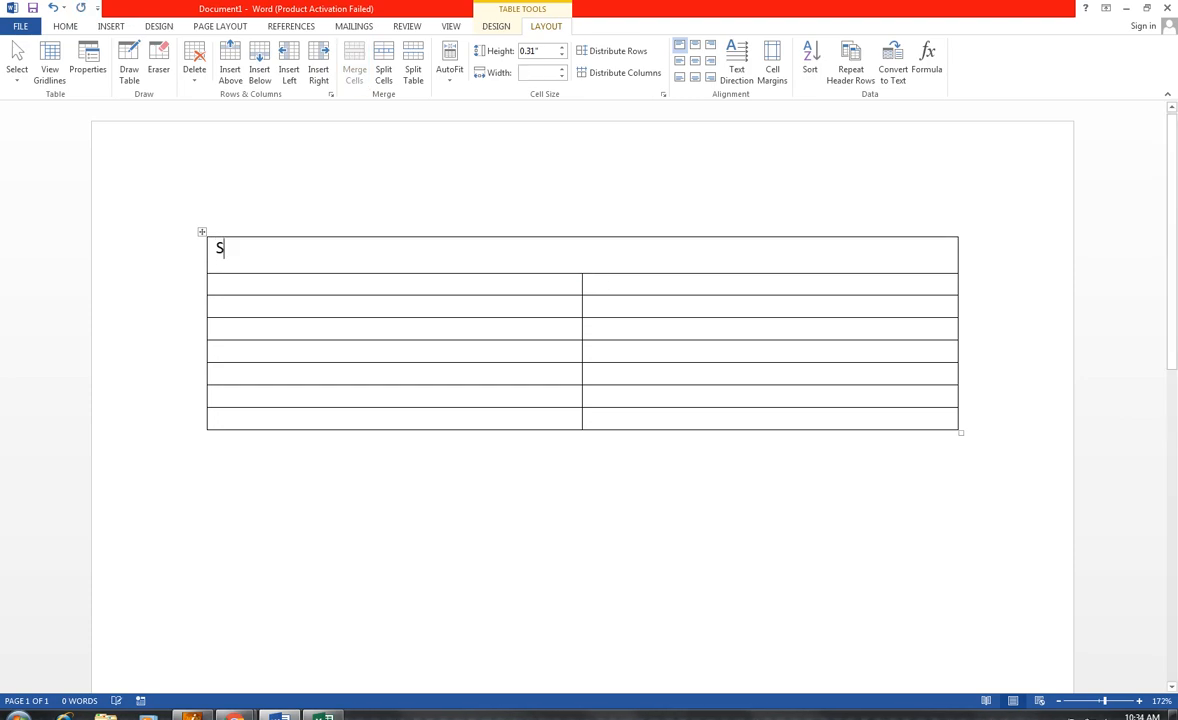
type("HAHAB ISL")
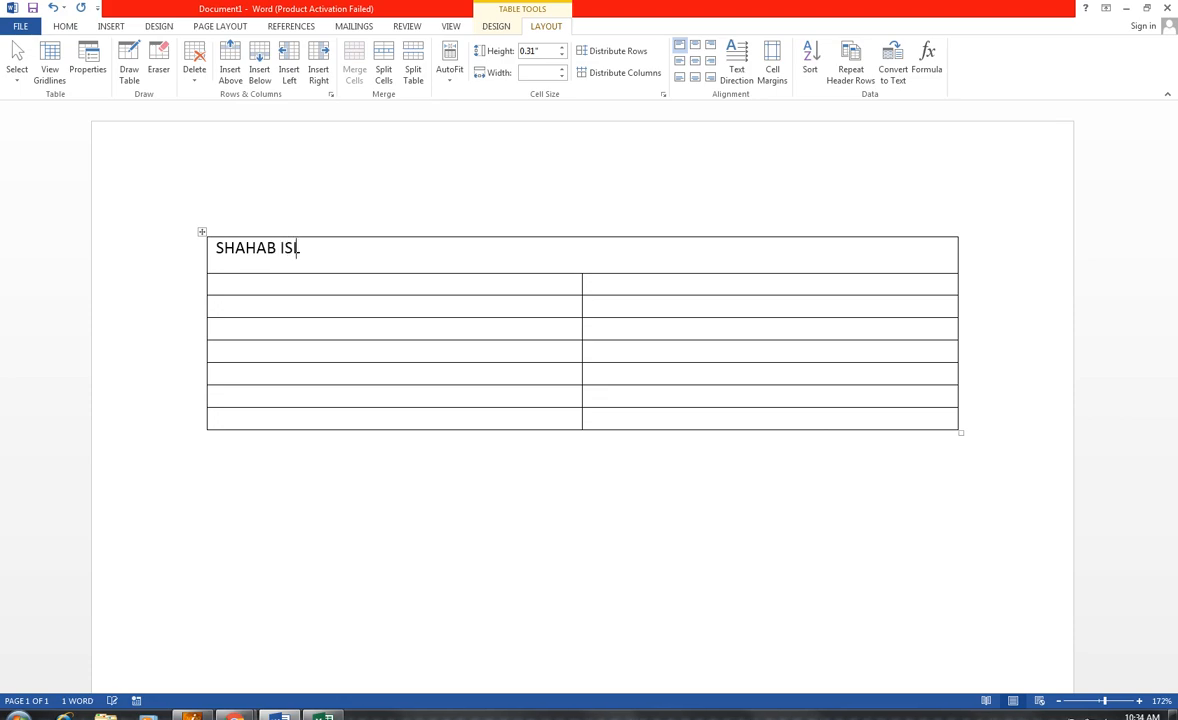
type("AM AN D")
key("BackSpace")
key("BackSpace")
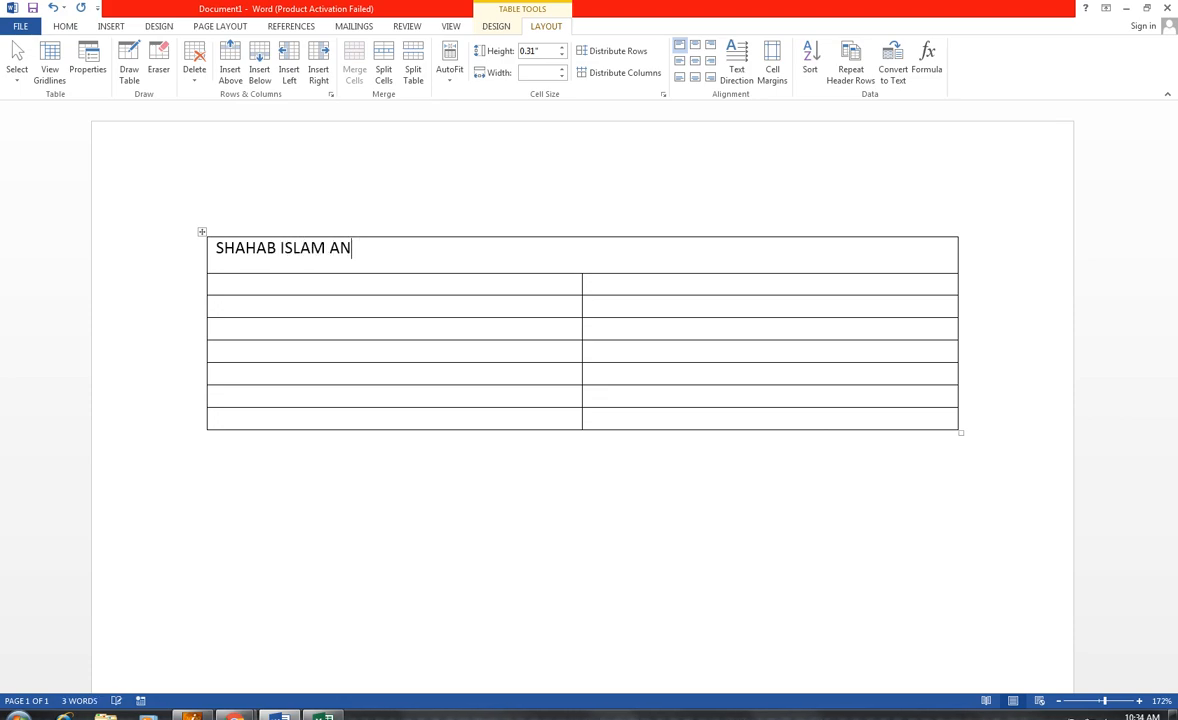
type("D COMPNAY")
key("Return")
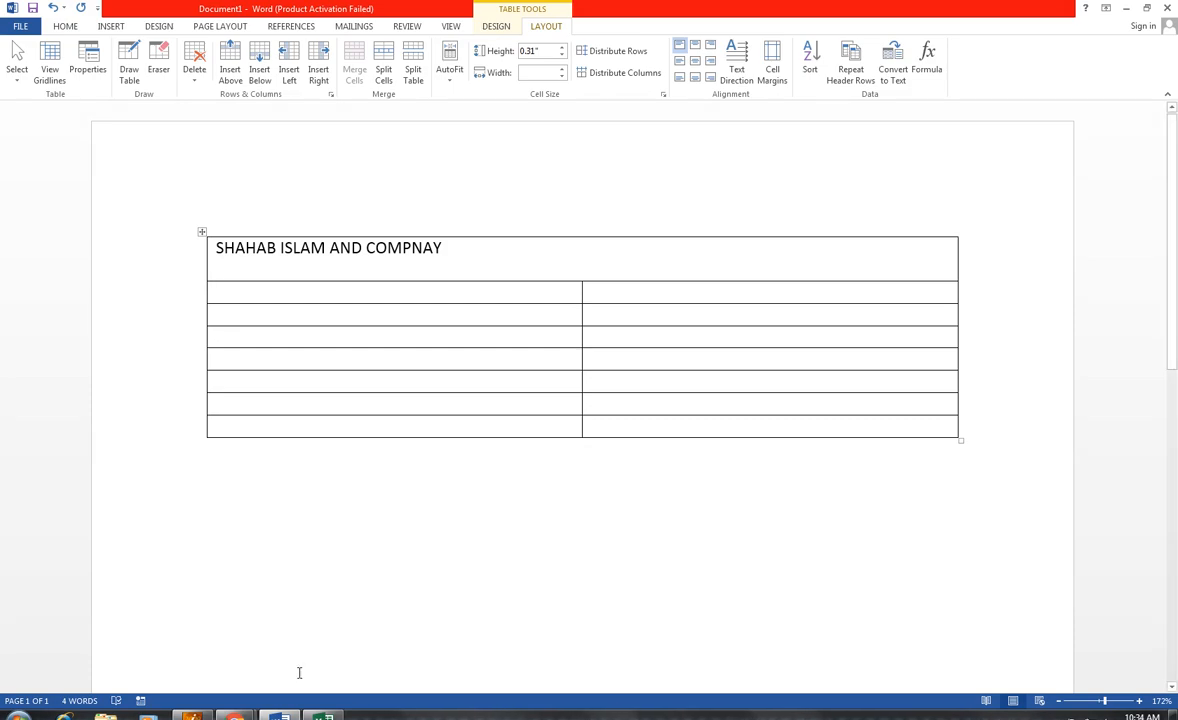
Enter "EMPLOYEE PAY SLIP FOR MAY -2018" as the second line of the merged heading cell.
type("EMPLO")
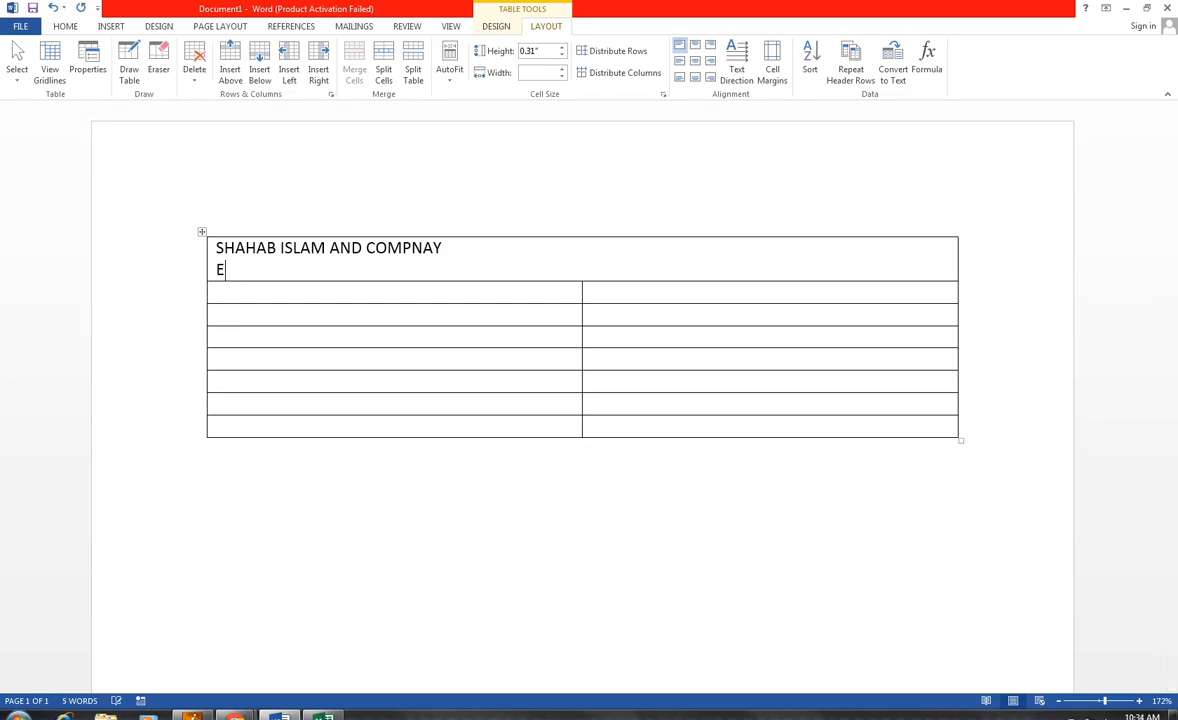
type("PAY SLIP")
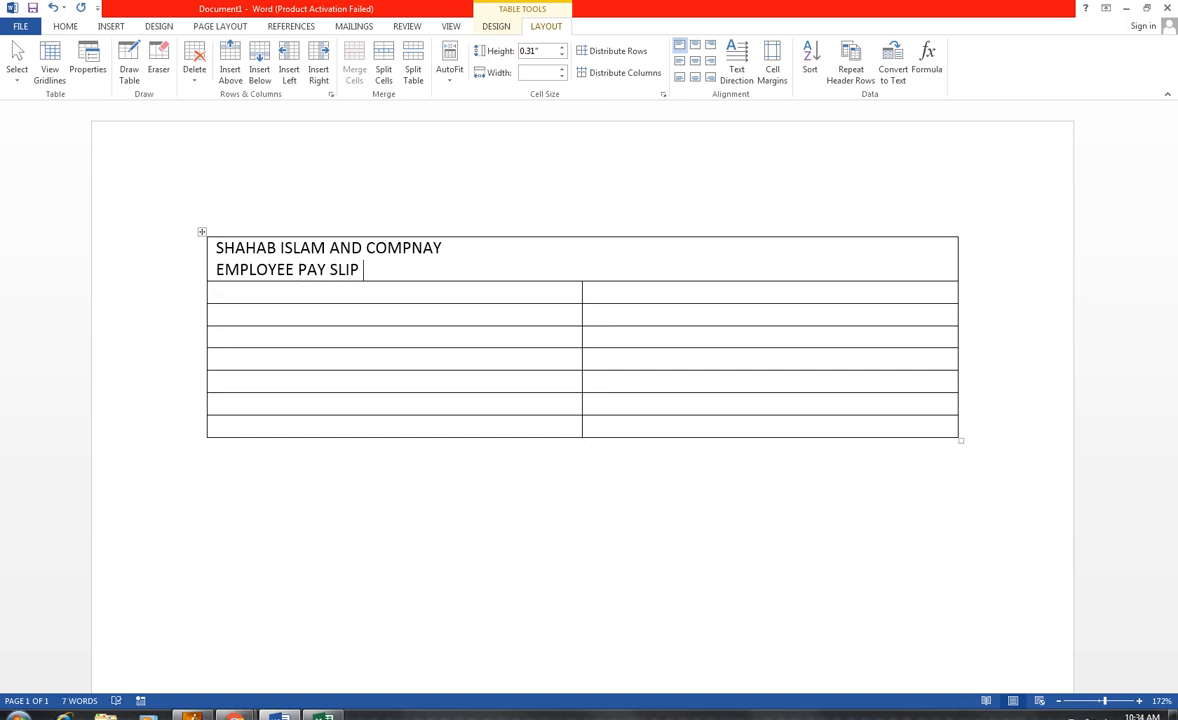
type("FOR MAY -2048")
key("BackSpace")
key("BackSpace")
type("18")
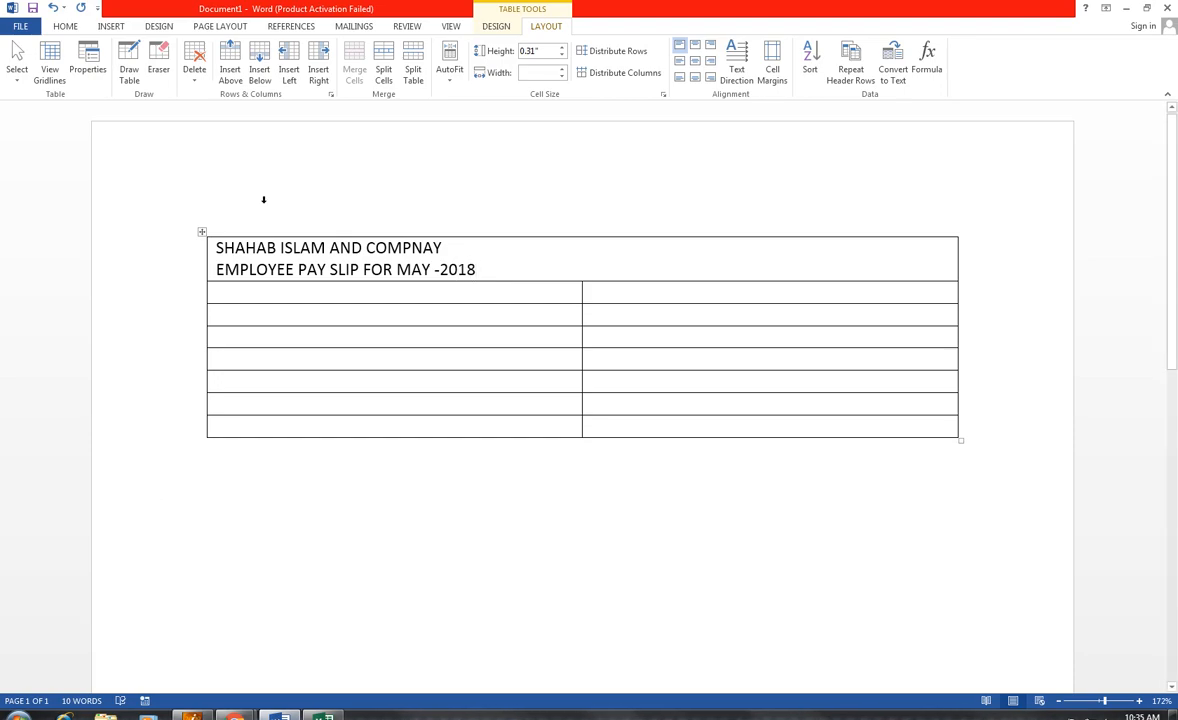
Label the two cells of the second table row "EMP ID" and "EMPL NAME".
left_click(304, 290)
type("EM")
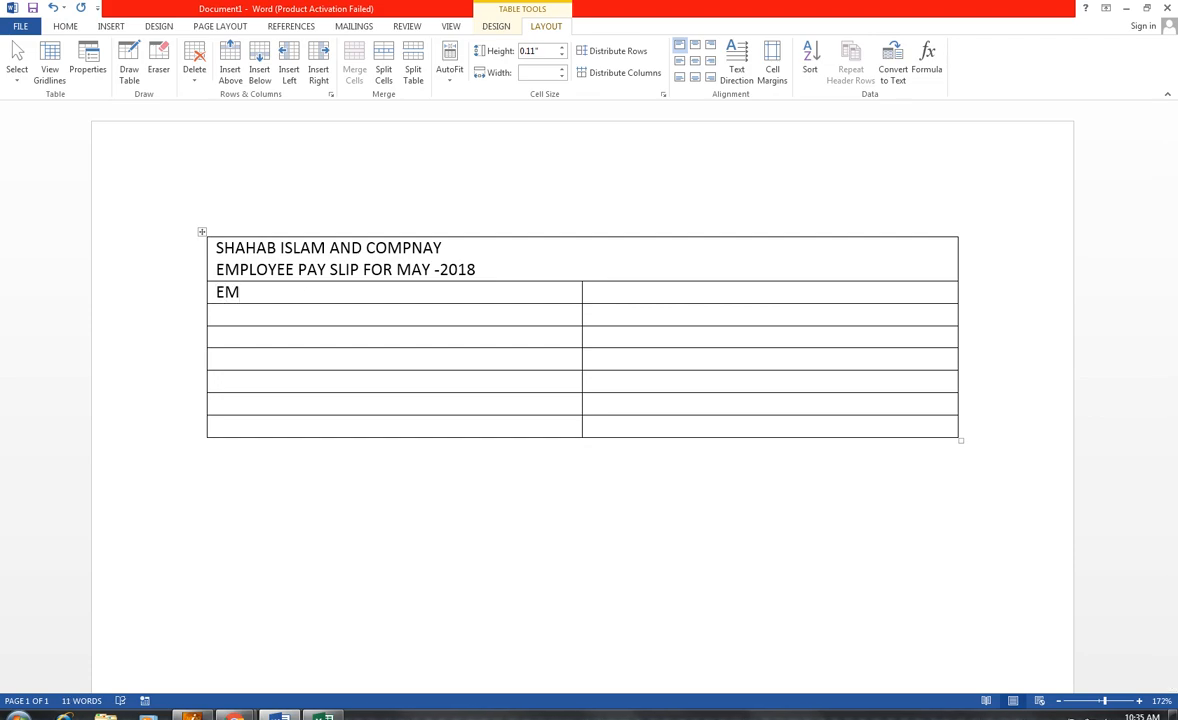
type("P ID")
key("Tab")
type("EMPL NAME")
key("Tab")
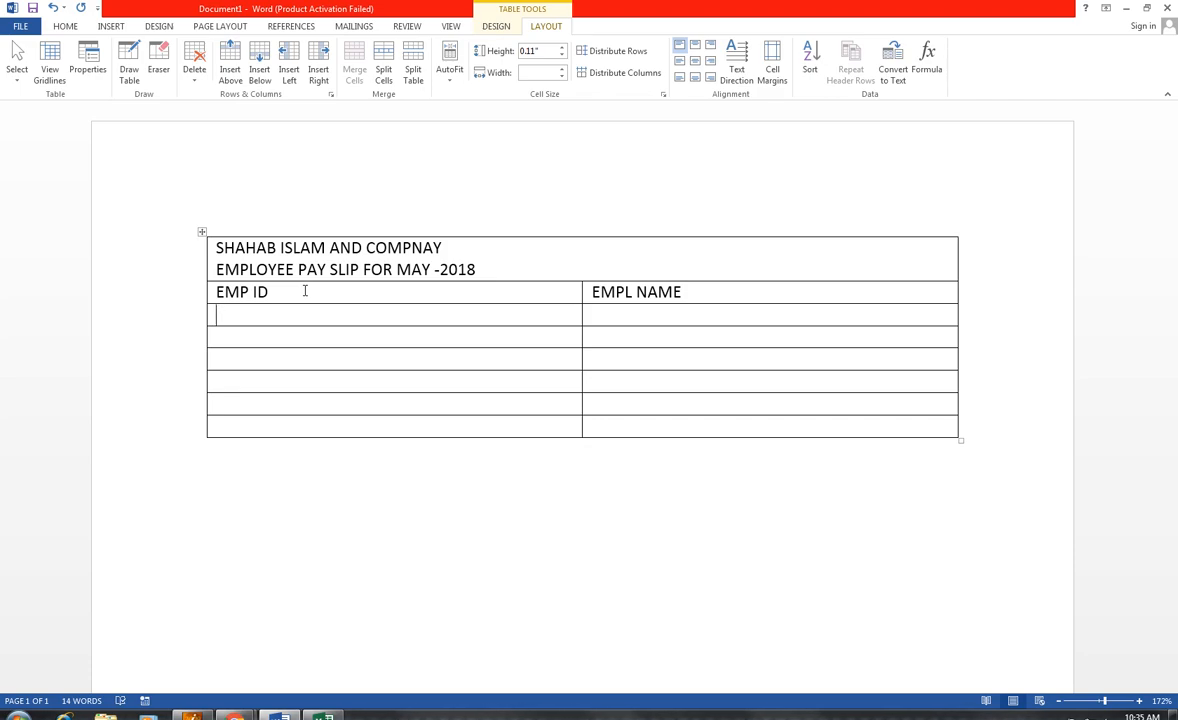
Enter the labels BASIC SAL, TA, DA and HOUSE RENT down the first column, starting below EMP ID.
type("BASI")
type("C A")
type("SL")
key("Down")
type("TA")
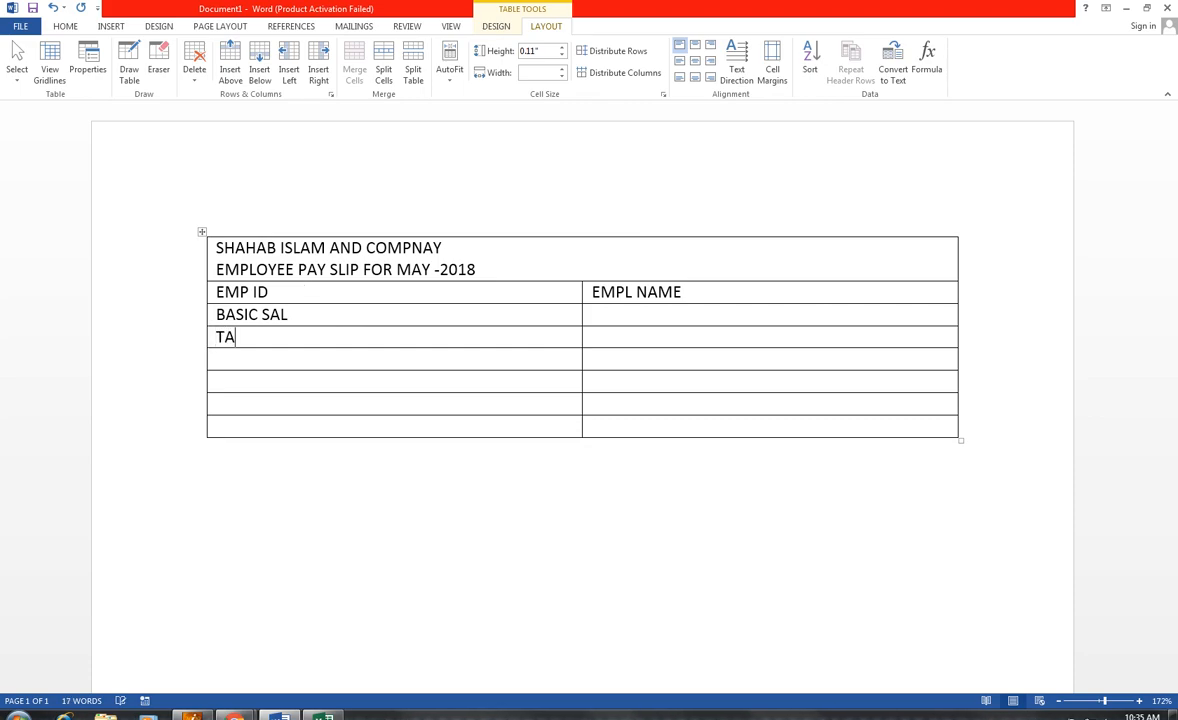
type("DA")
key("Down")
type("HOUSE RENT")
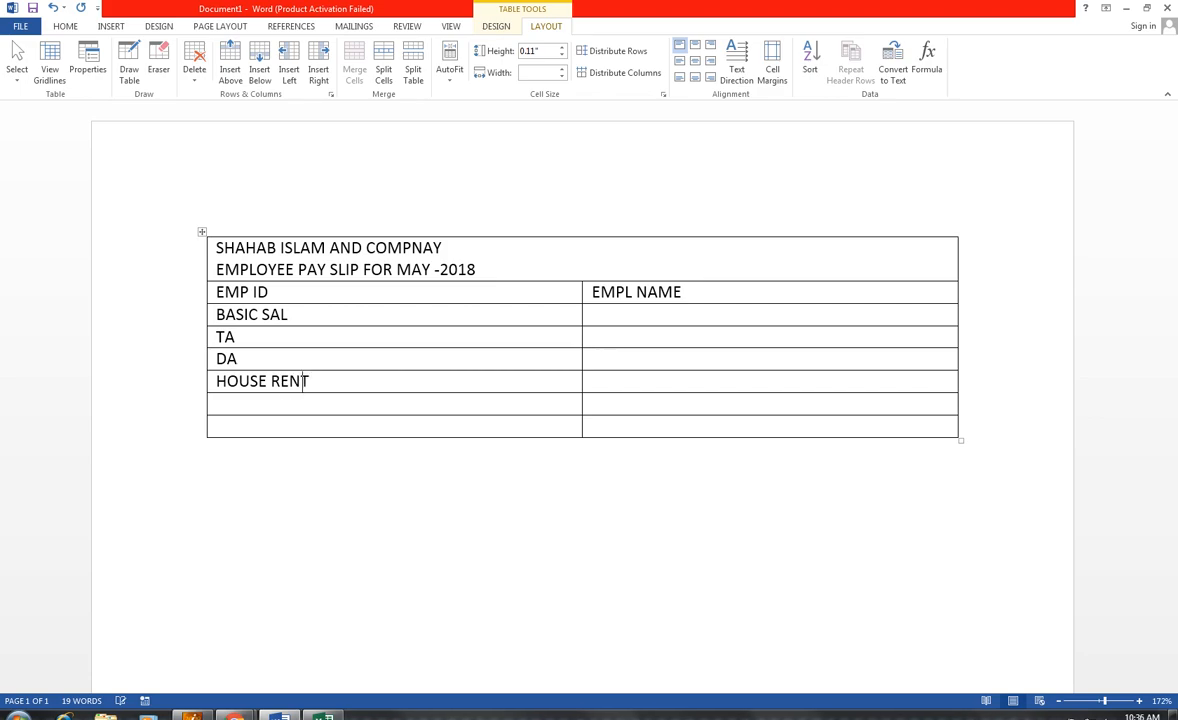
Enter MEDICAL and NET PAYABLE in the last two rows of the first column.
key("Down")
type("MEDICAL")
key("Down")
type("NE")
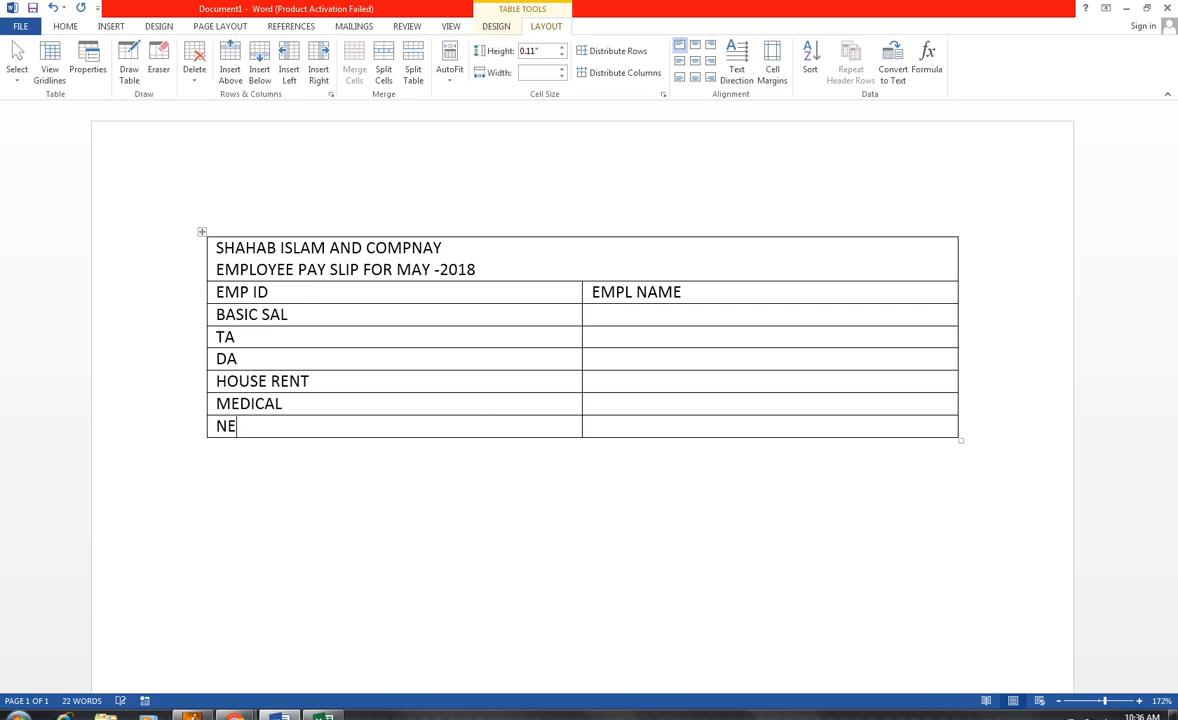
type("T PAYABLE")
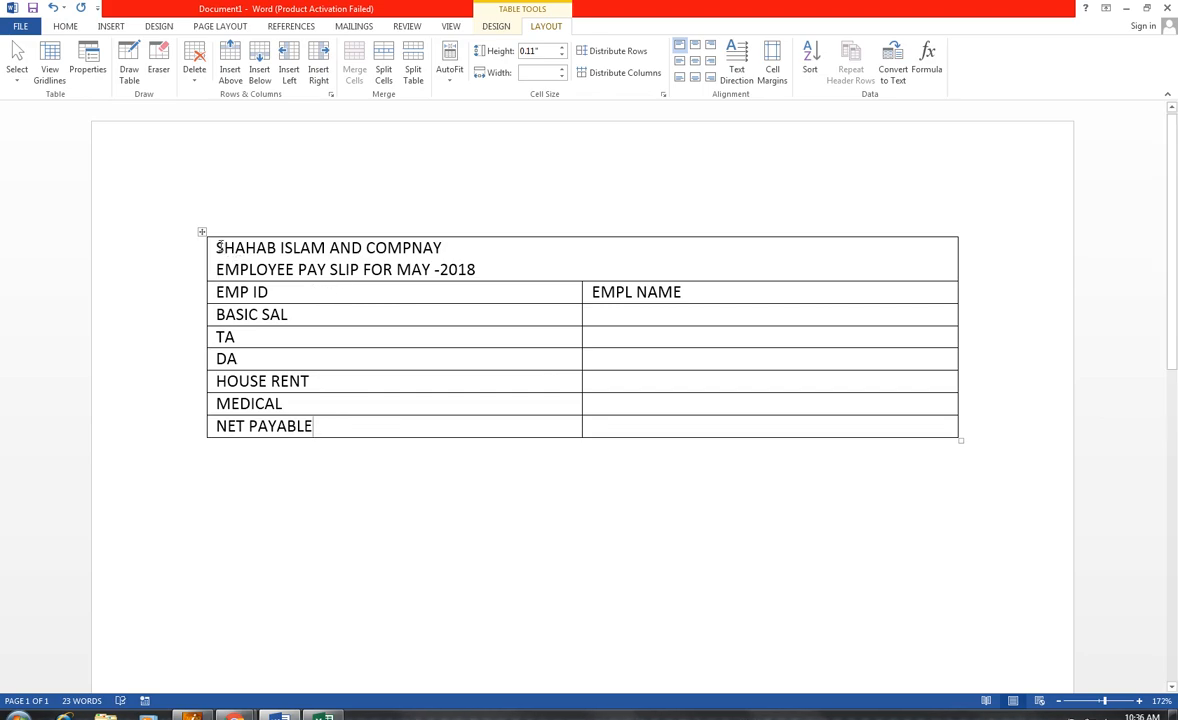
Center both lines of the heading in the merged top cell.
left_click_drag(218, 248, 552, 263)
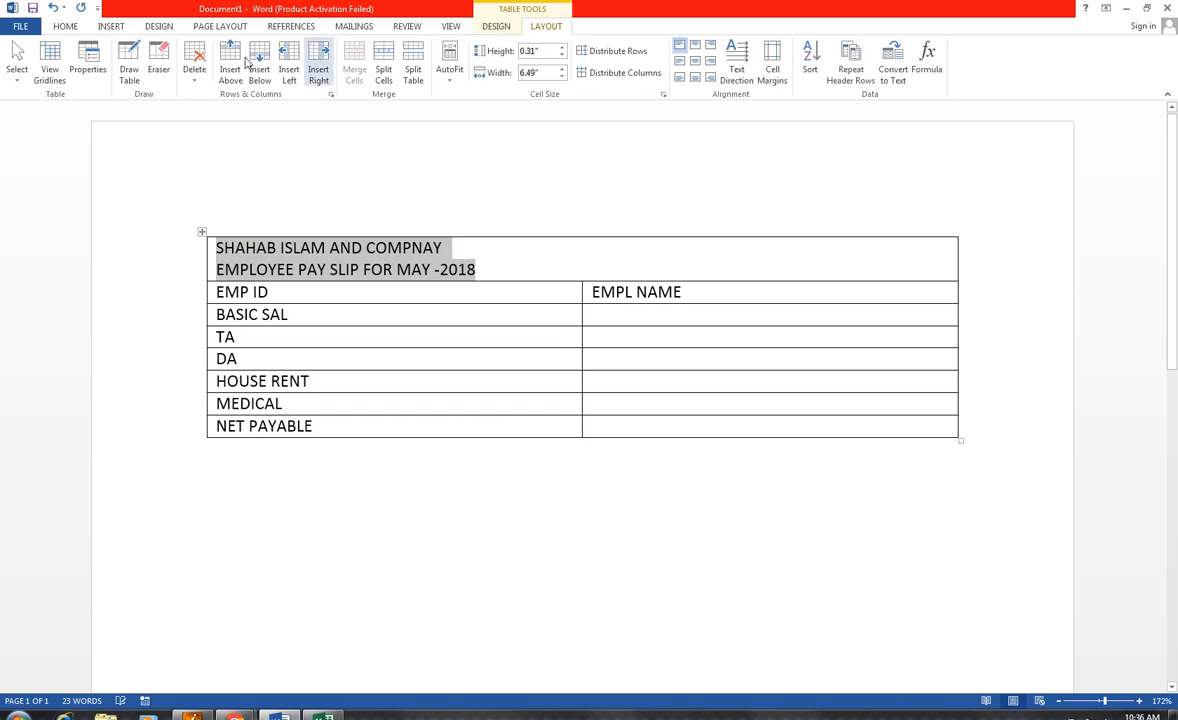
left_click(64, 26)
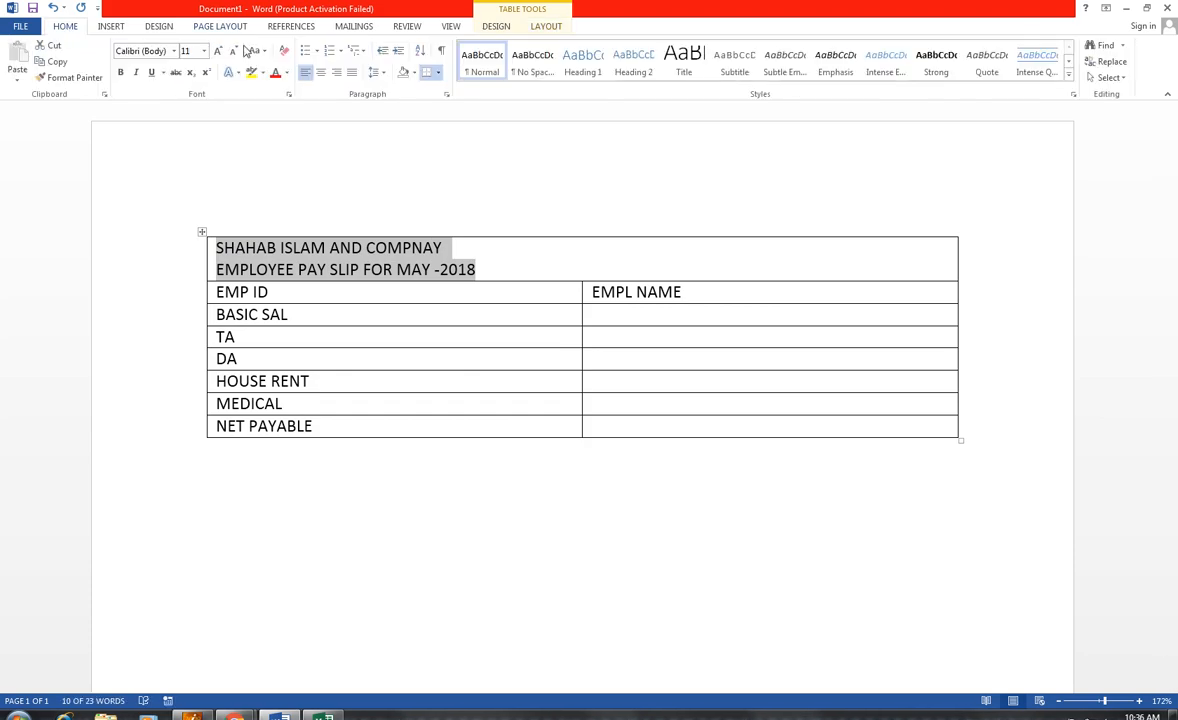
left_click(321, 72)
key("ctrl+a")
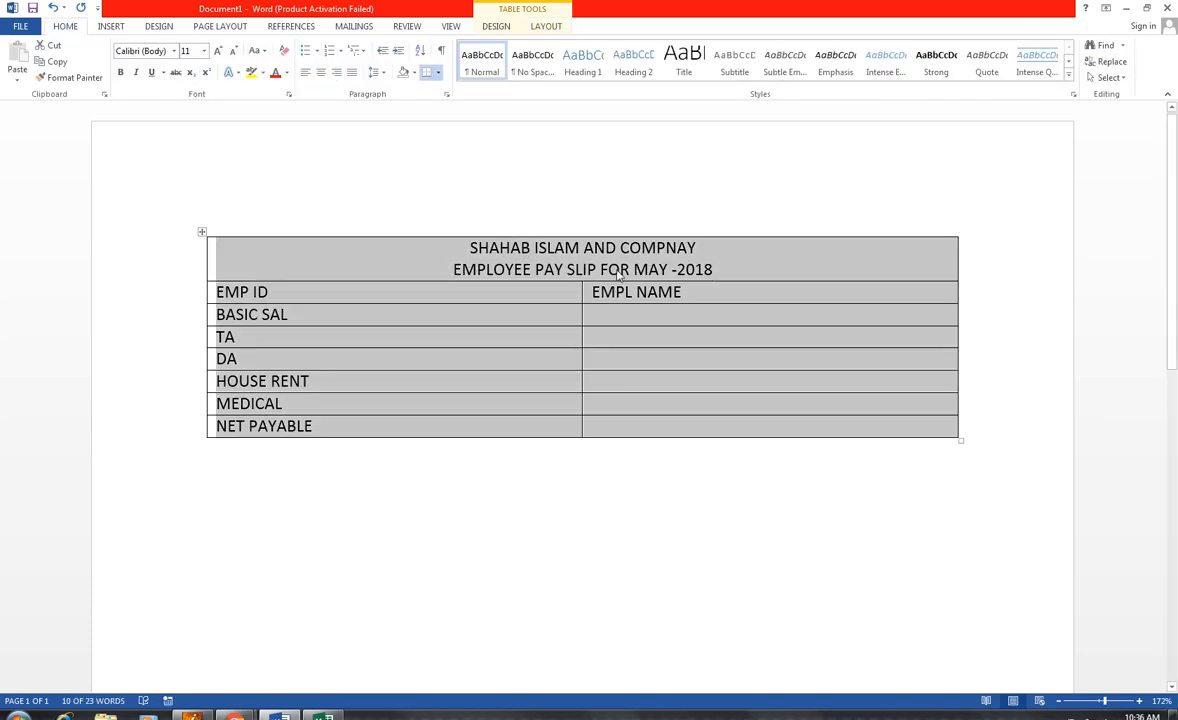
Enlarge the company name line to 16 pt and make it bold.
left_click_drag(697, 247, 470, 250)
left_click(220, 53)
left_click(219, 51)
left_click(219, 51)
left_click(120, 72)
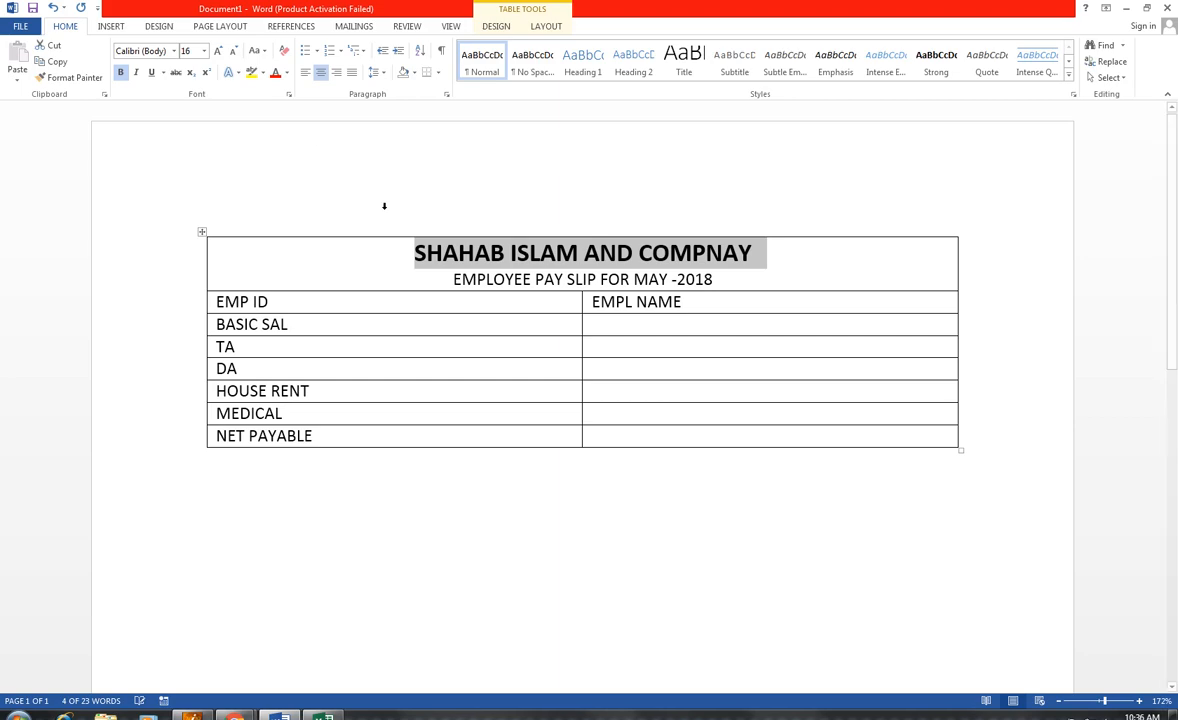
Set the font of the "EMPLOYEE PAY SLIP FOR MAY -2018" line to Monotype Corsiva.
left_click_drag(453, 278, 712, 281)
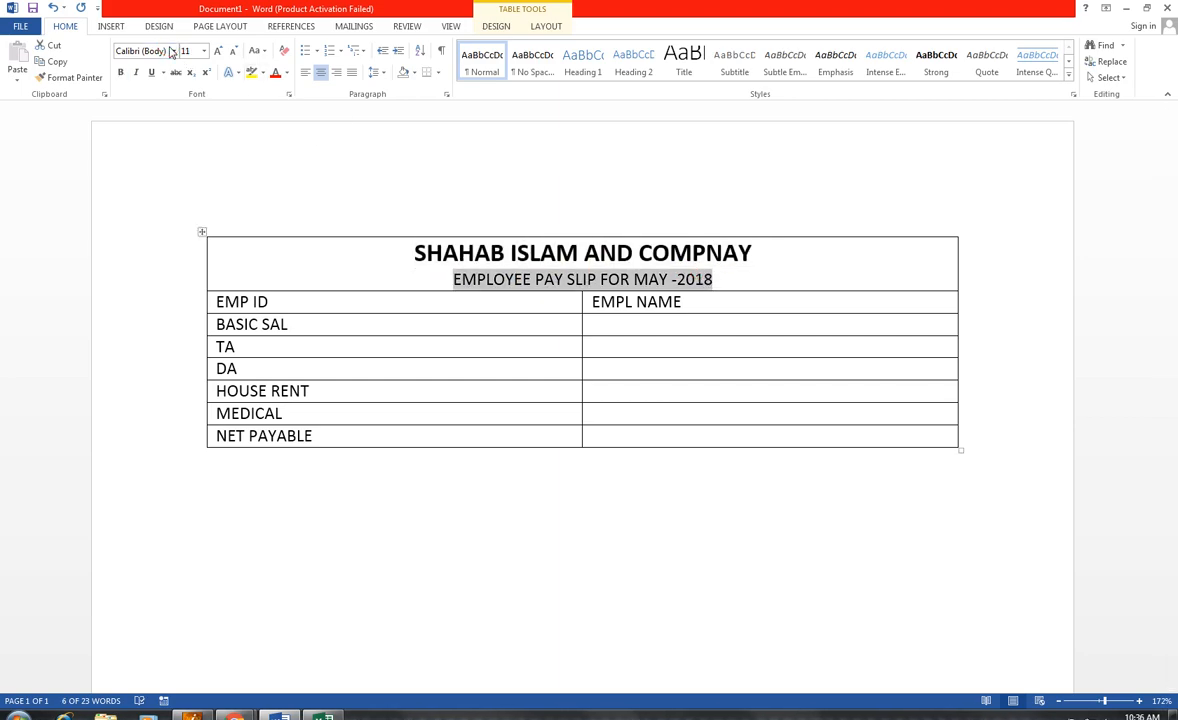
left_click(168, 51)
left_click(174, 51)
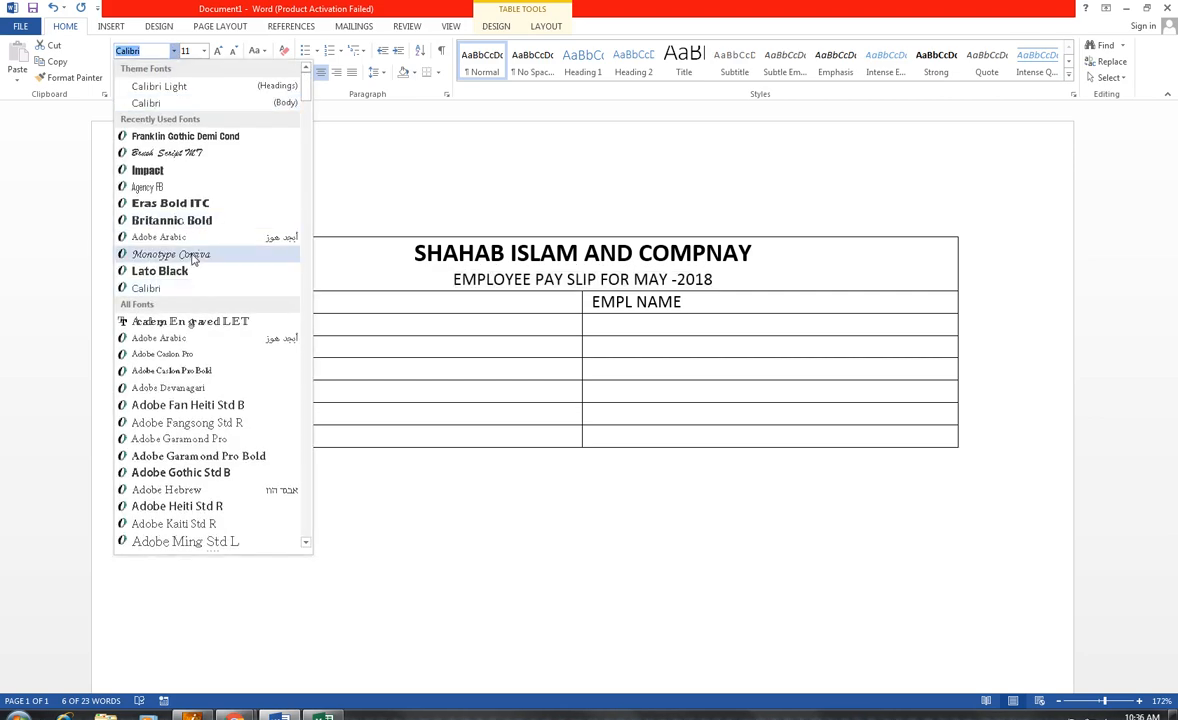
left_click(194, 257)
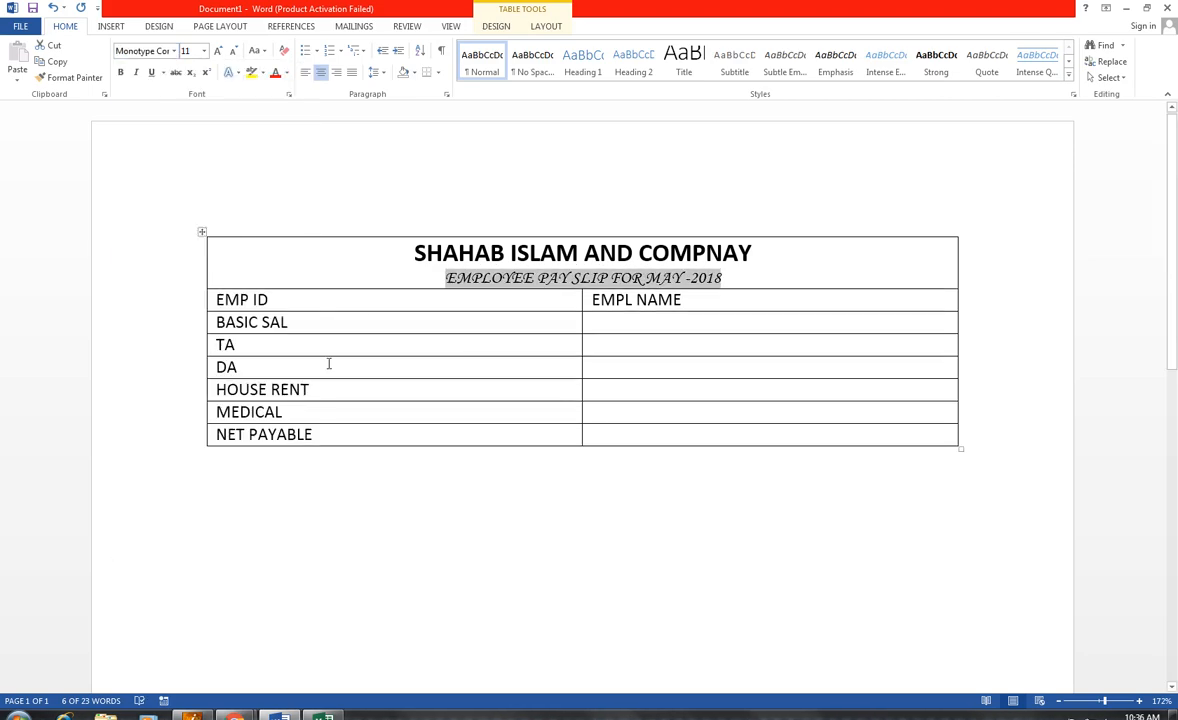
Add a colon after every label in the first column, from EMP ID down to NET PAYABLE.
left_click(376, 297)
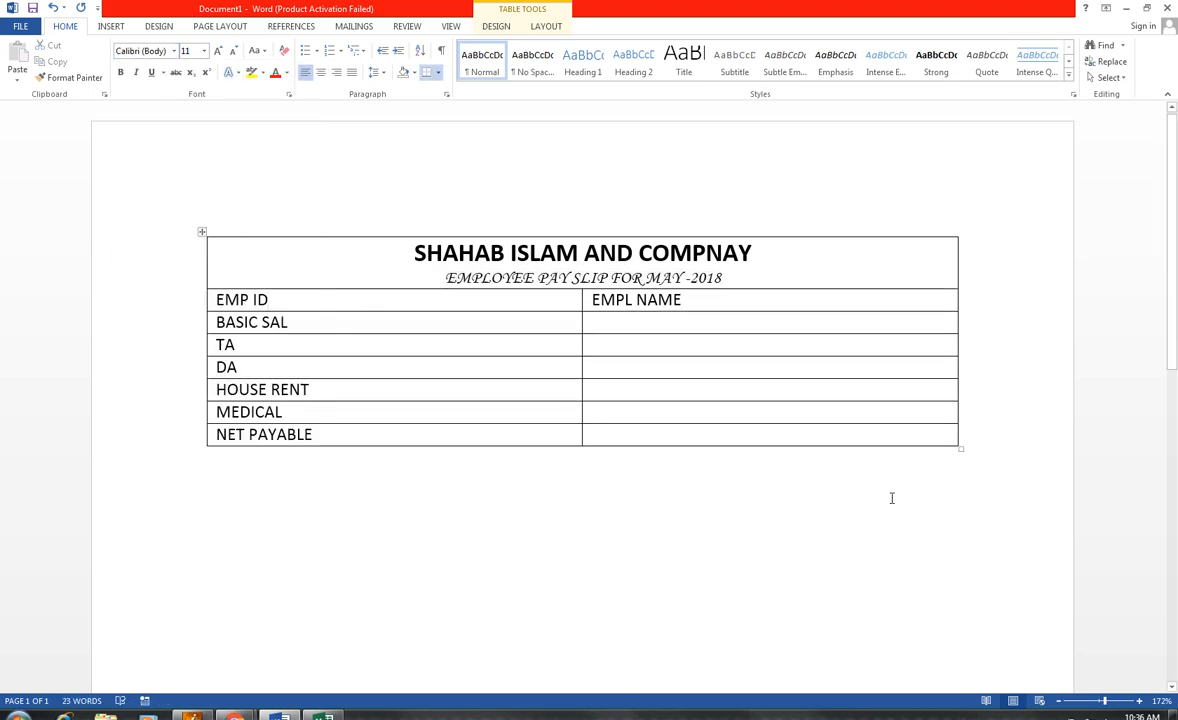
type(":")
key("End")
type(":")
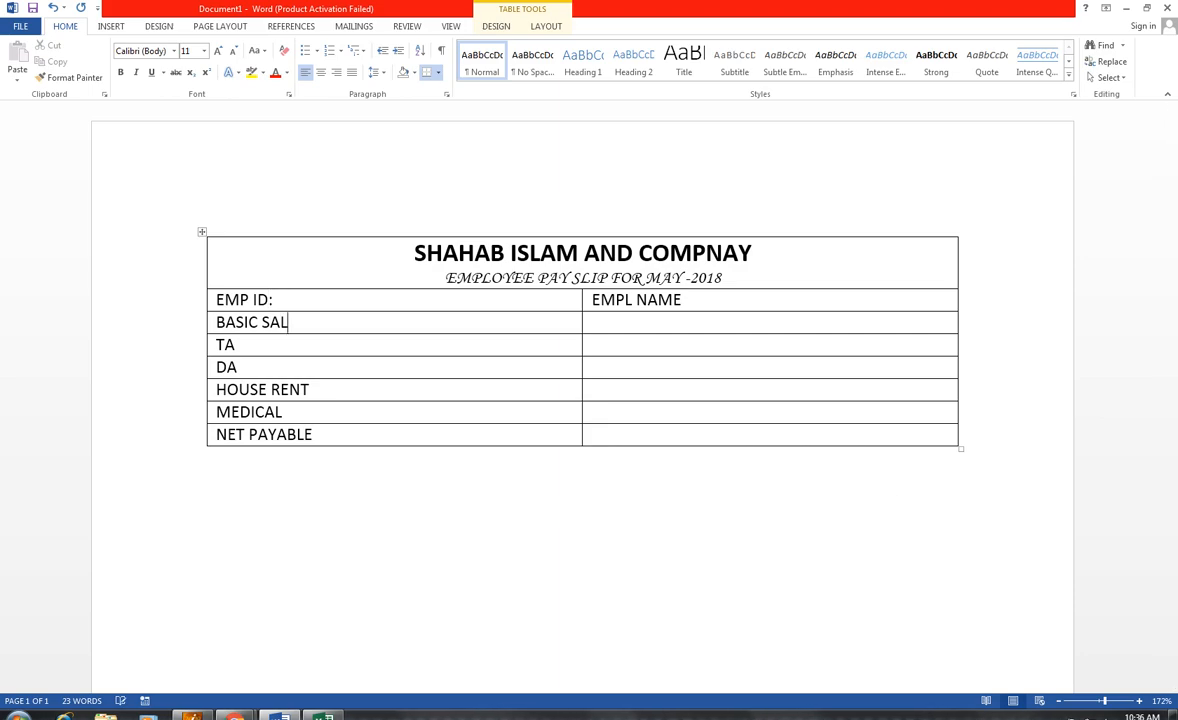
key("Down")
type(":")
key("Down")
key("Right")
key("Right")
key("Right")
key("Right")
key("Right")
key("Right")
key("Right")
key("Right")
key("Down")
type(":")
key("Down")
key("Right")
key("Right")
key("Right")
type(":")
left_click(268, 548)
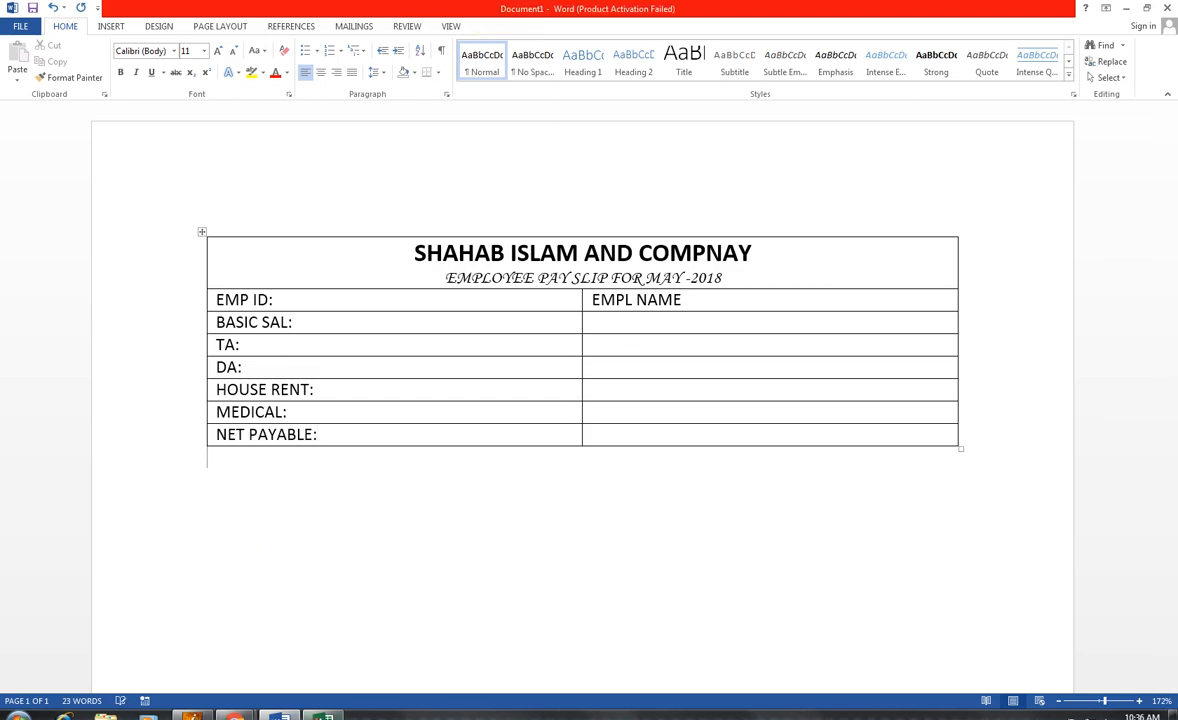
Switch to the Excel salary workbook and select the whole salary table in A4:H10.
key("alt+Tab")
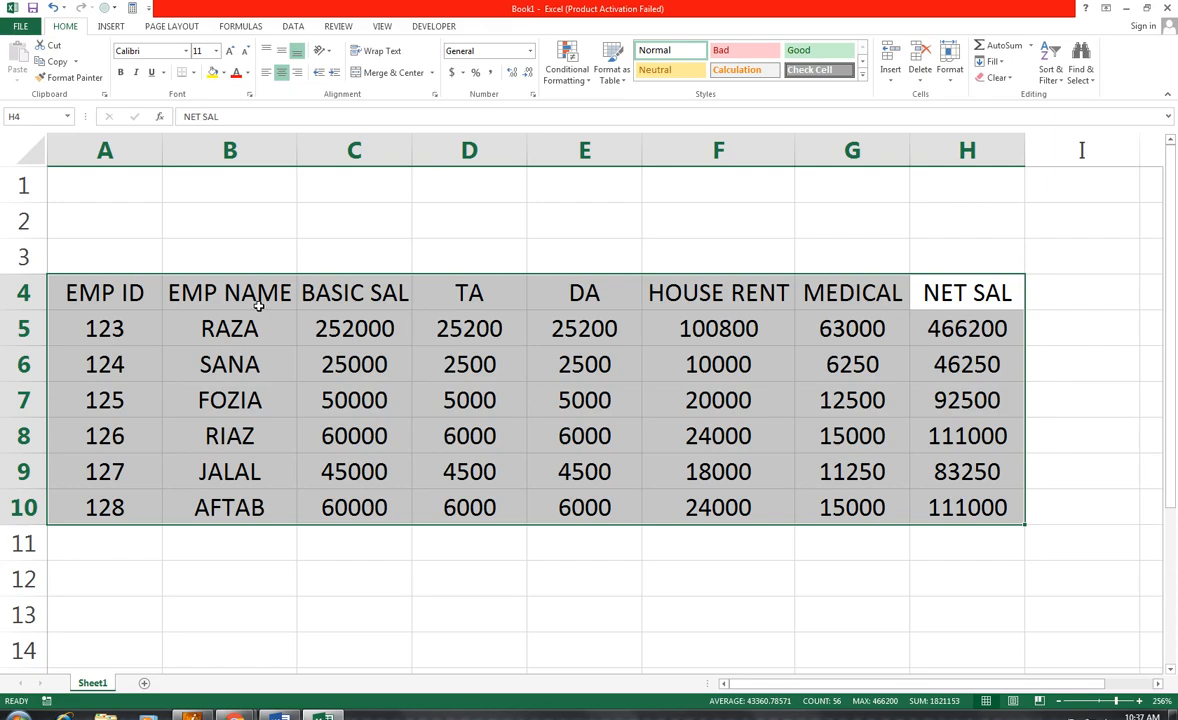
key("ctrl+q")
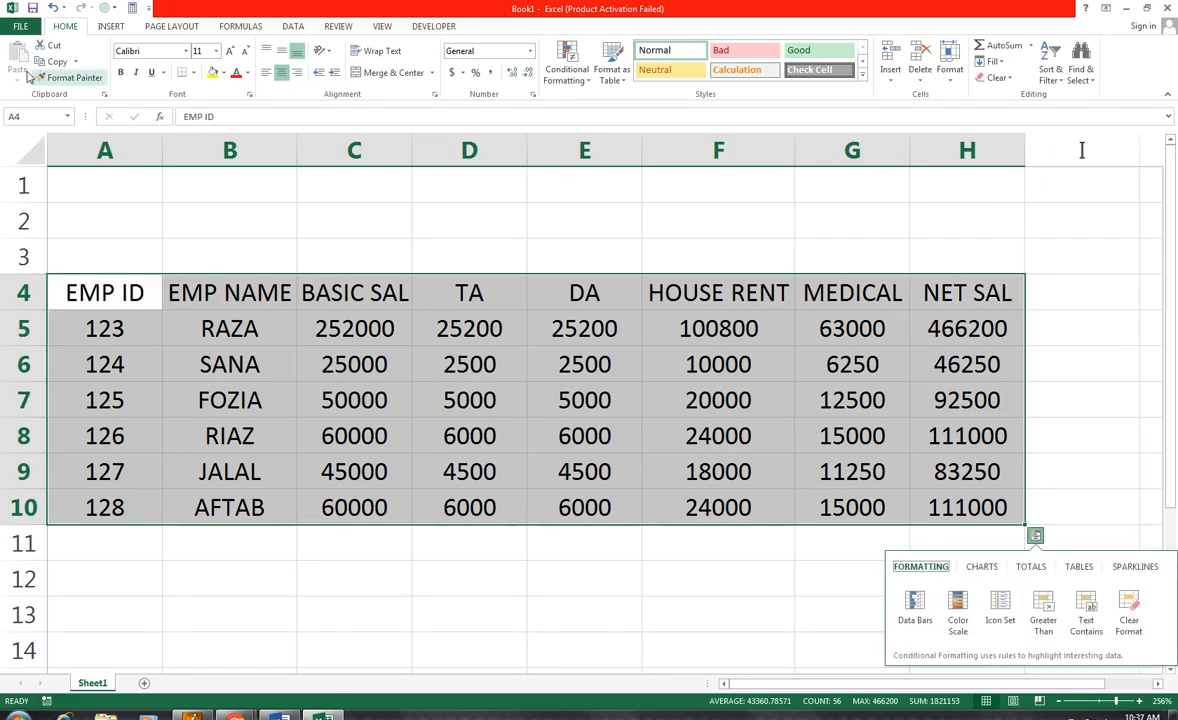
left_click(150, 292)
left_click_drag(152, 293, 932, 507)
Save the workbook in the Documents library as an Excel Workbook named SAL.
key("ctrl+s")
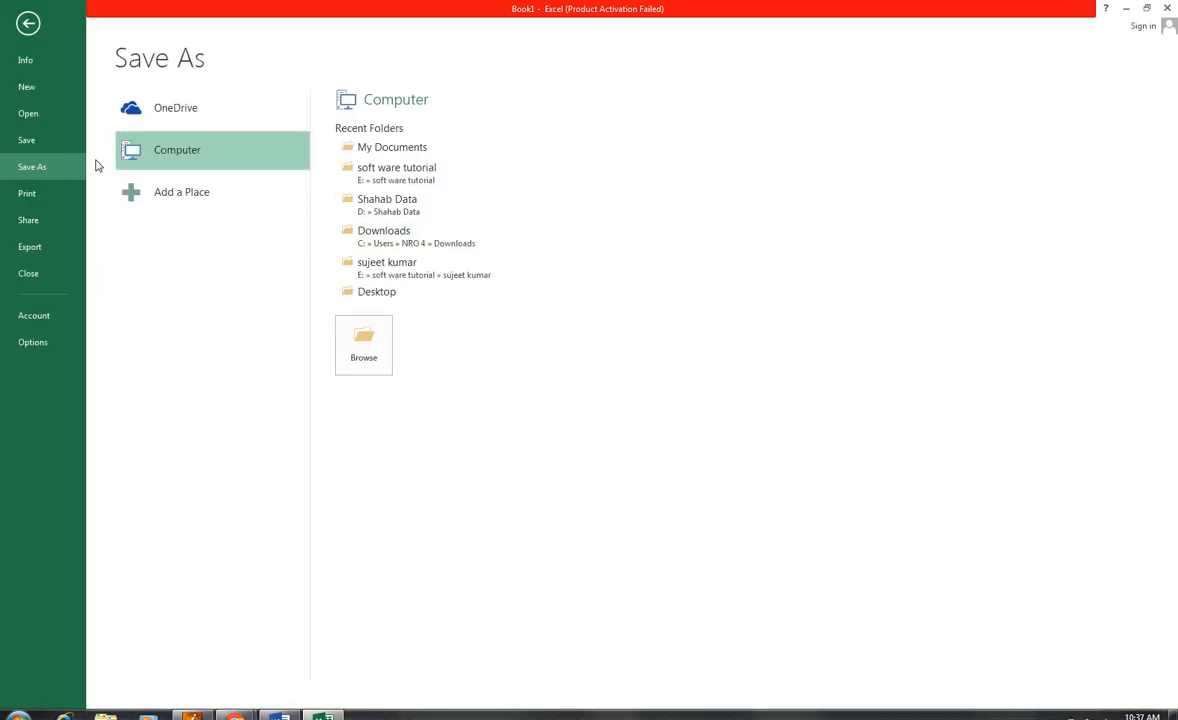
left_click(380, 147)
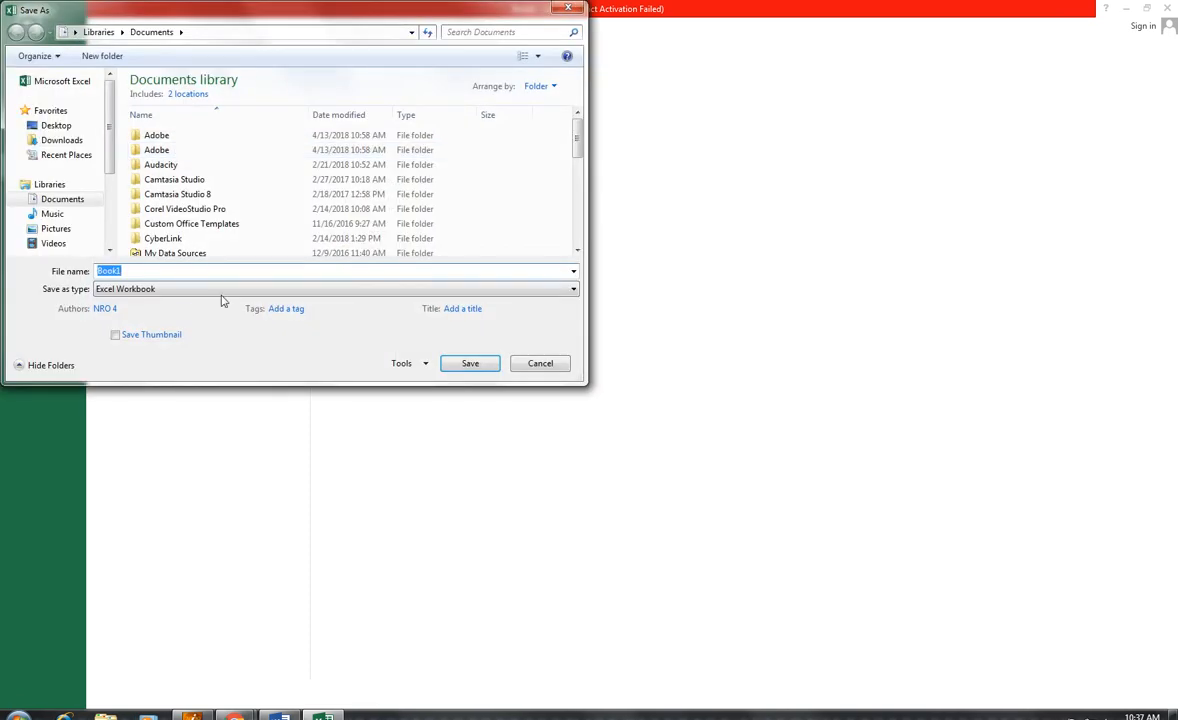
left_click(134, 272)
type("1")
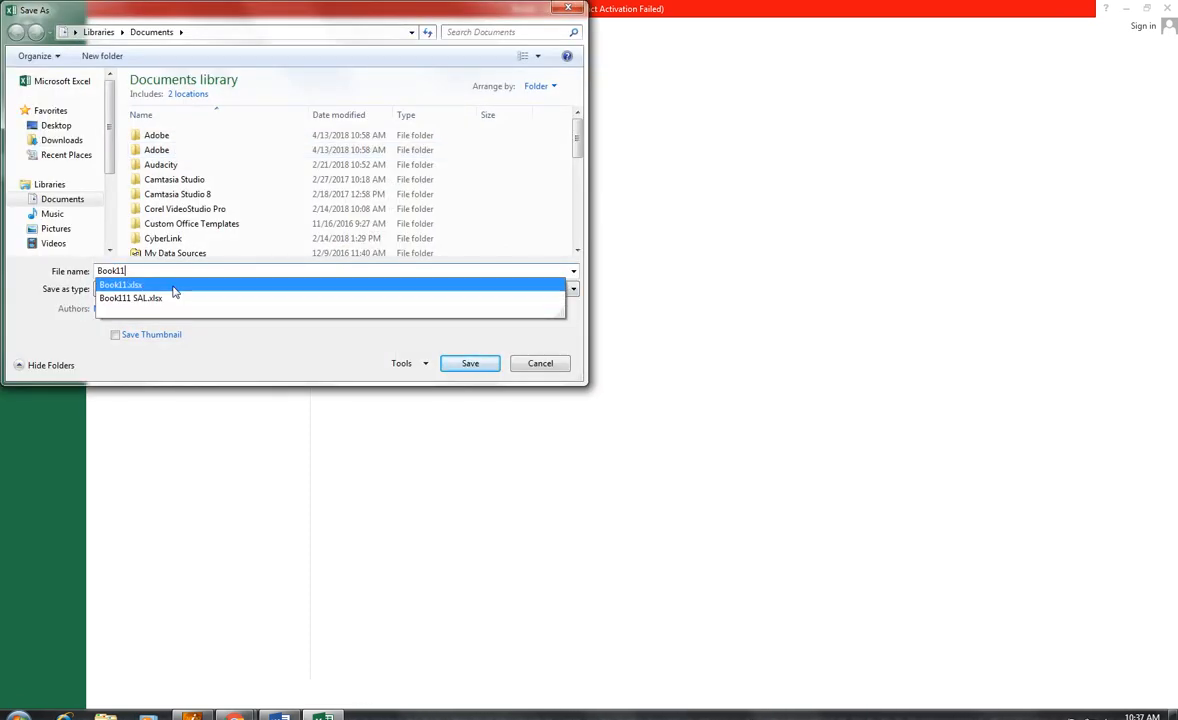
key("BackSpace")
key("BackSpace")
key("BackSpace")
key("BackSpace")
key("BackSpace")
type("SAL")
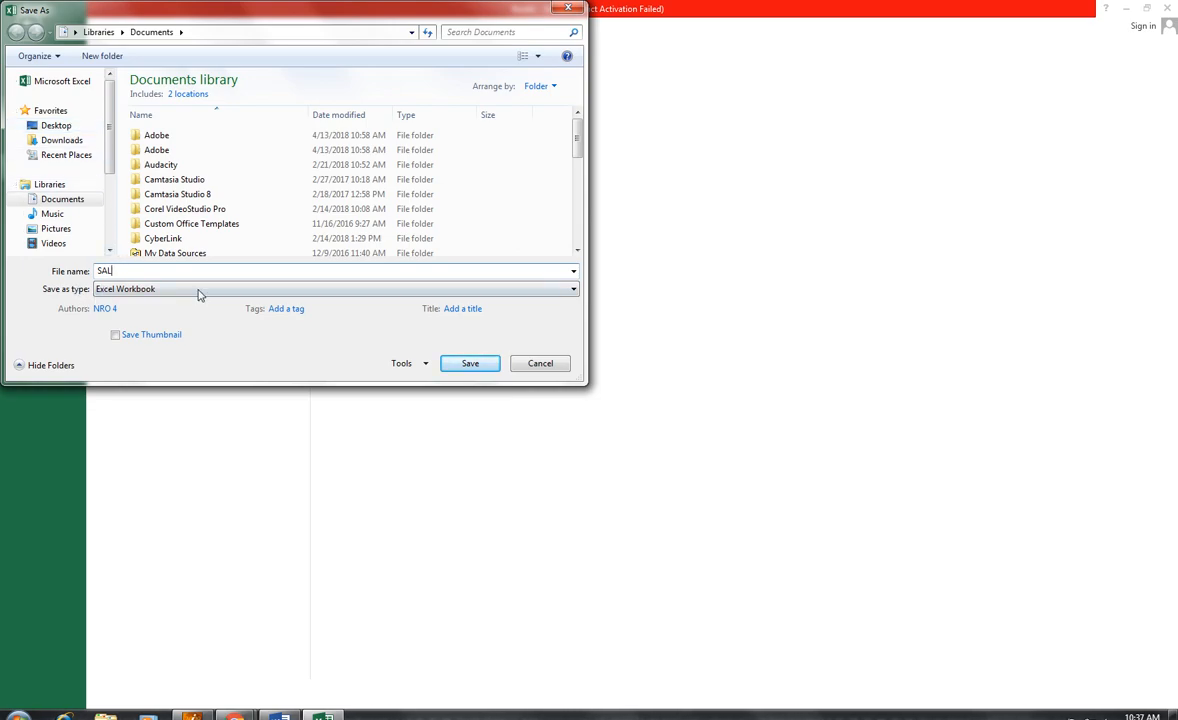
left_click(471, 368)
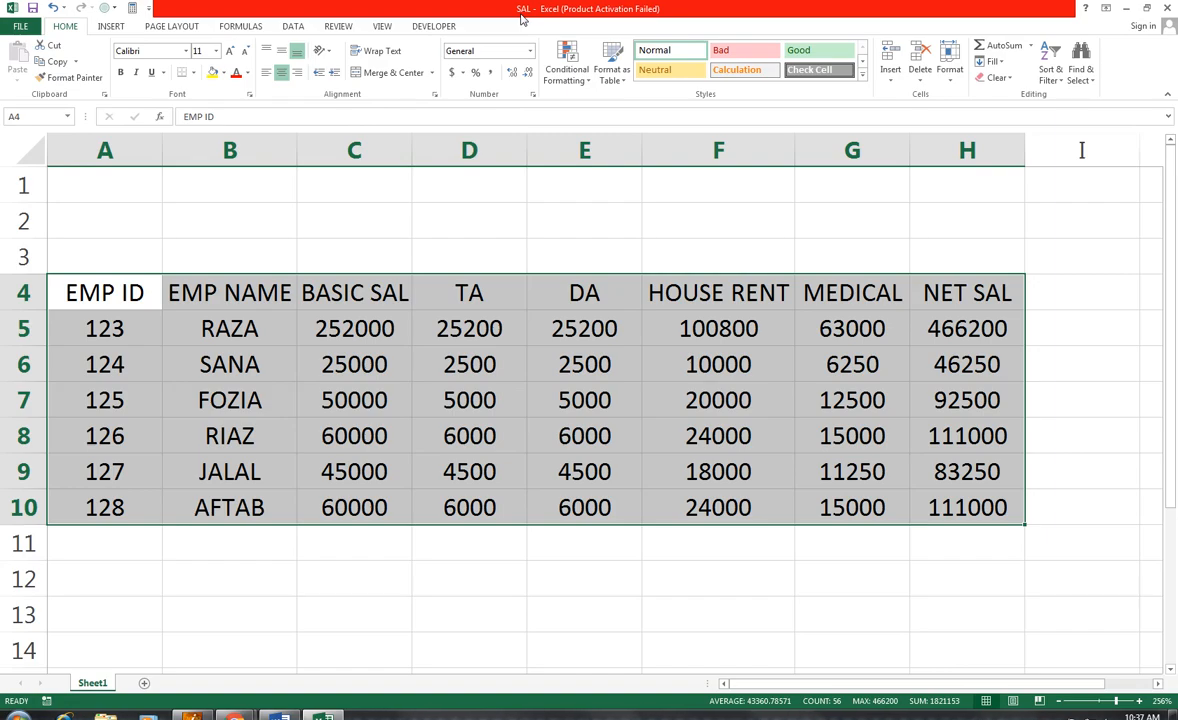
Switch back to the Word pay slip and place the cursor after the EMP ID label.
left_click(280, 716)
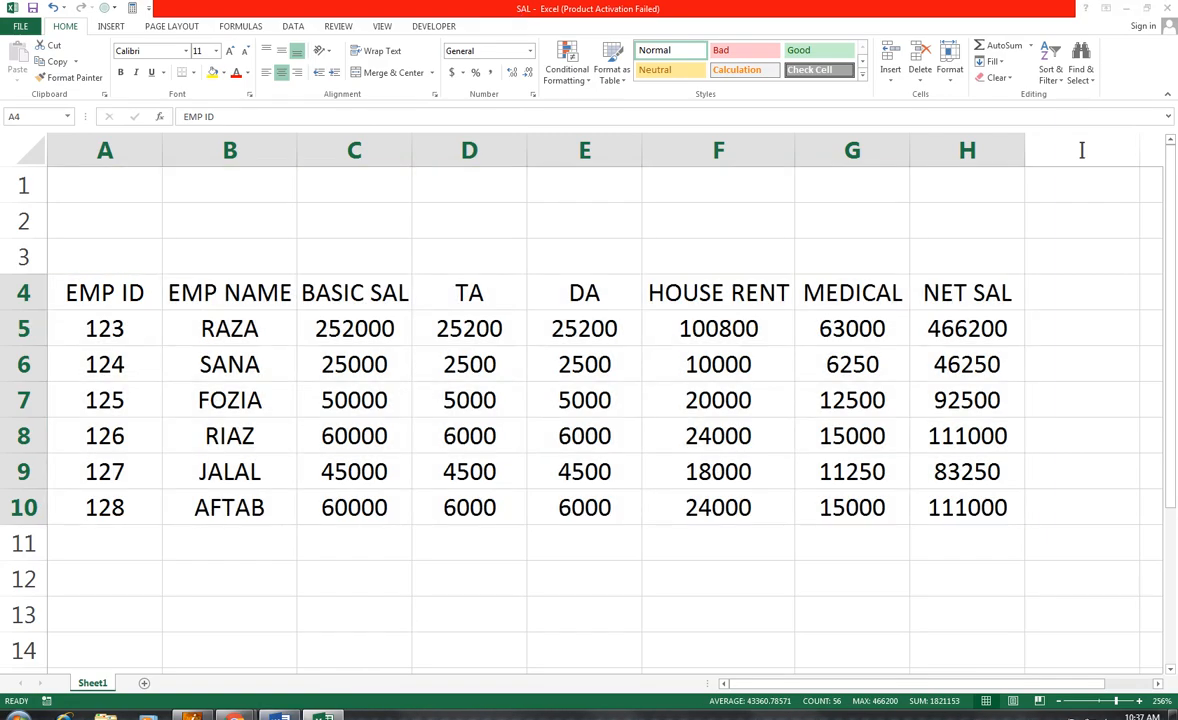
left_click(313, 304)
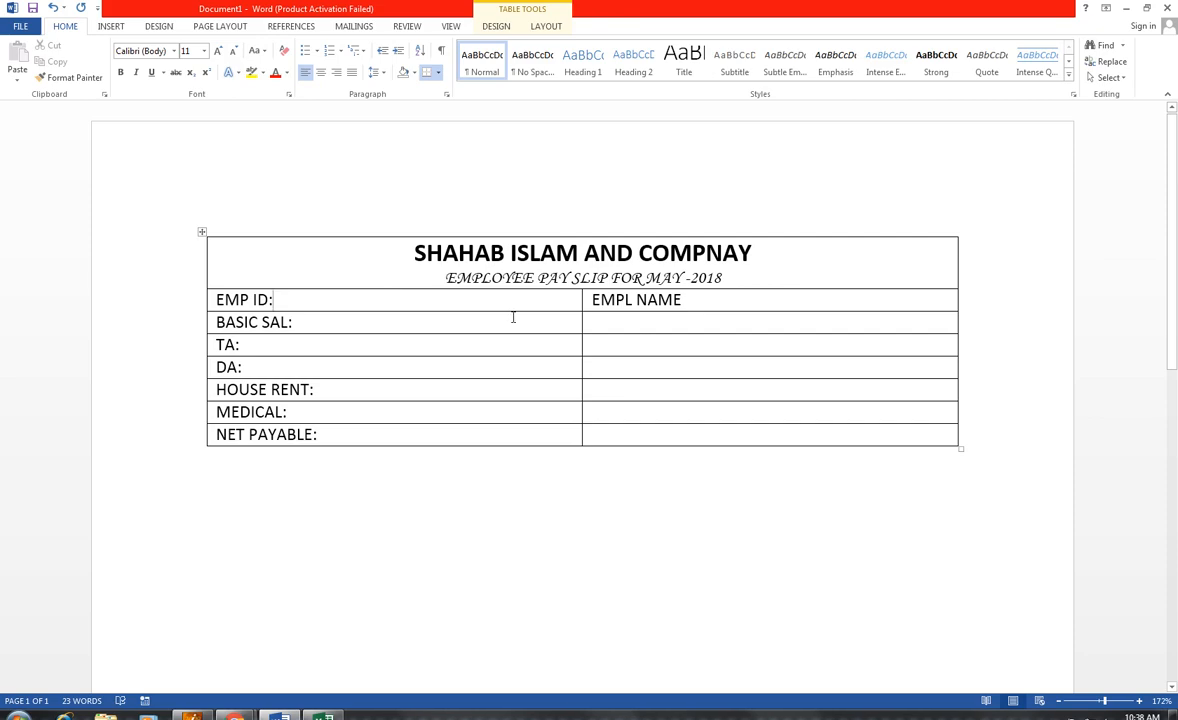
Add a colon after the EMPL NAME label and return the cursor to the end of the EMP ID label.
left_click(685, 300)
type(":")
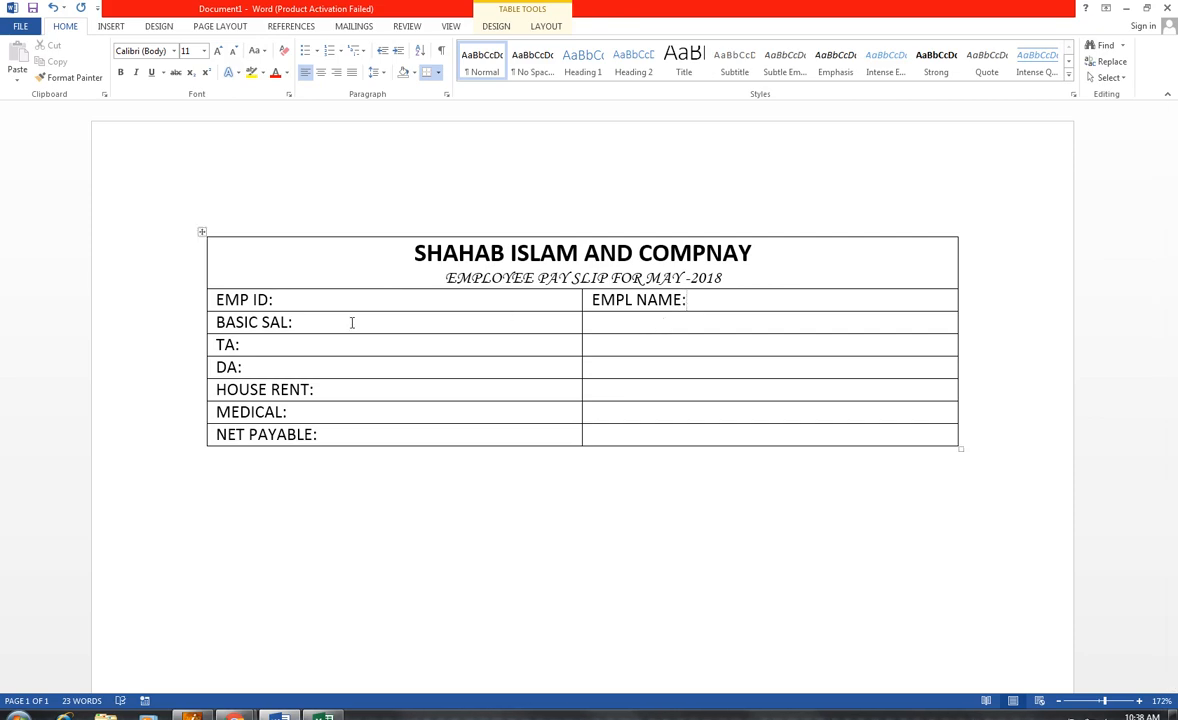
left_click(285, 299)
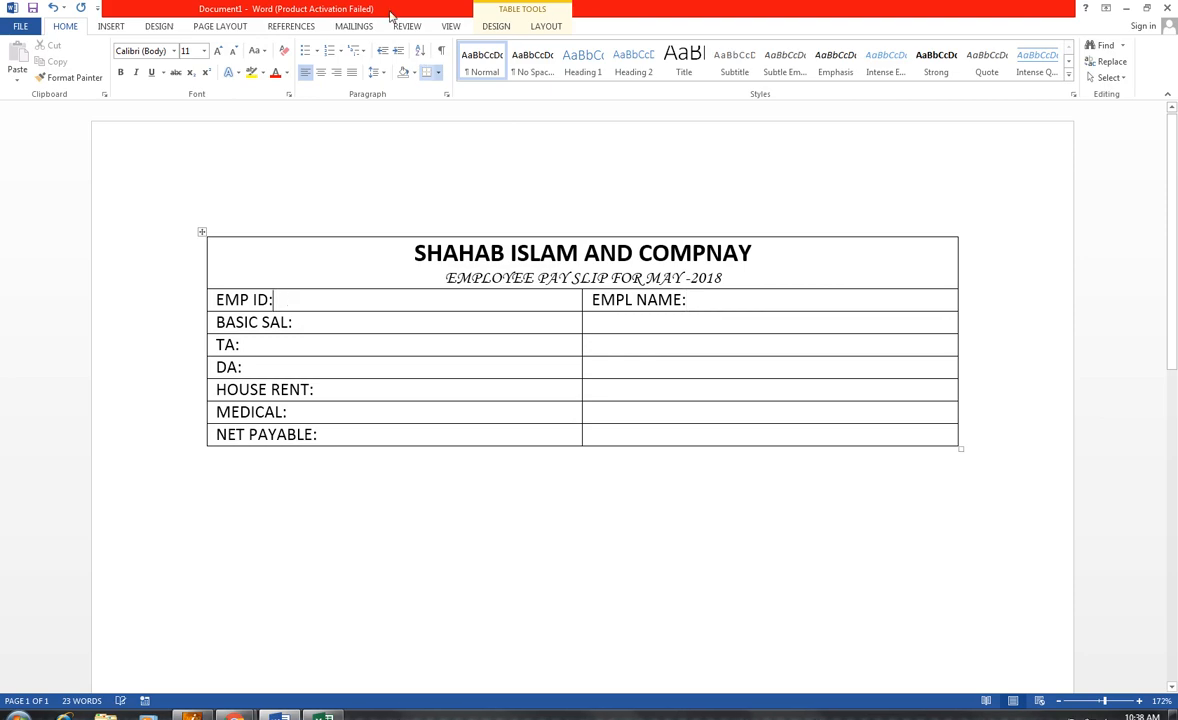
Bring up the mail merge tools, look over the salary table in the Excel workbook, and return to the Word pay slip.
left_click(354, 26)
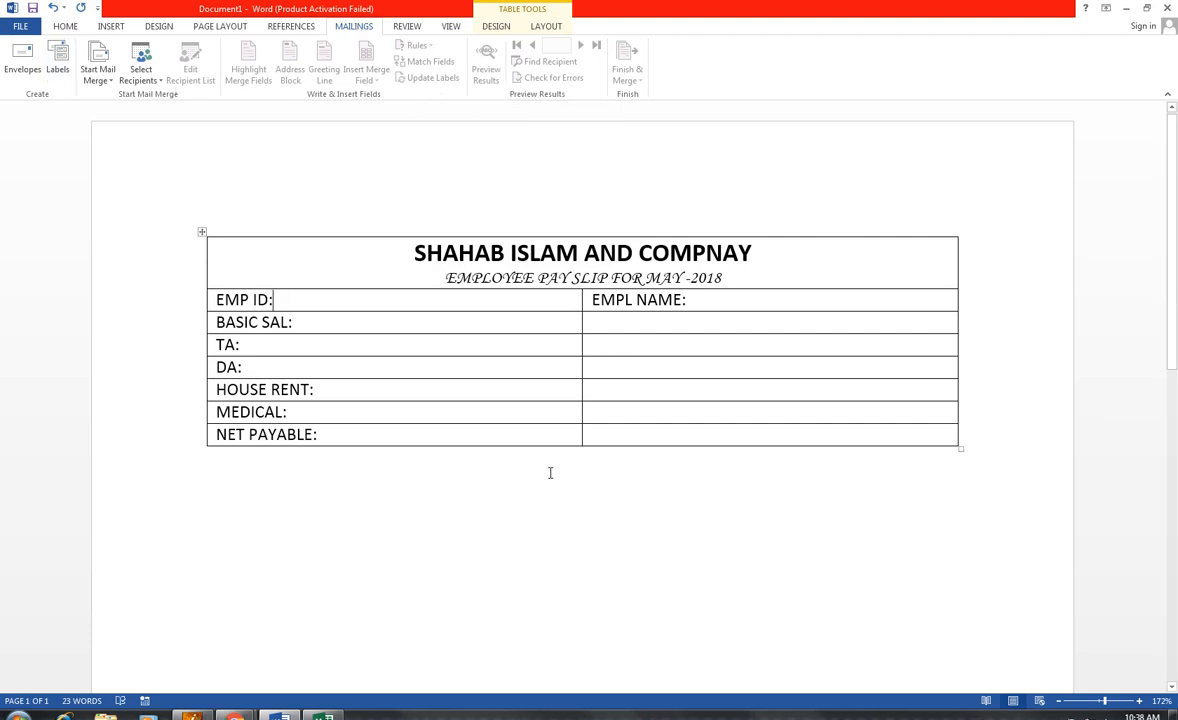
left_click(322, 716)
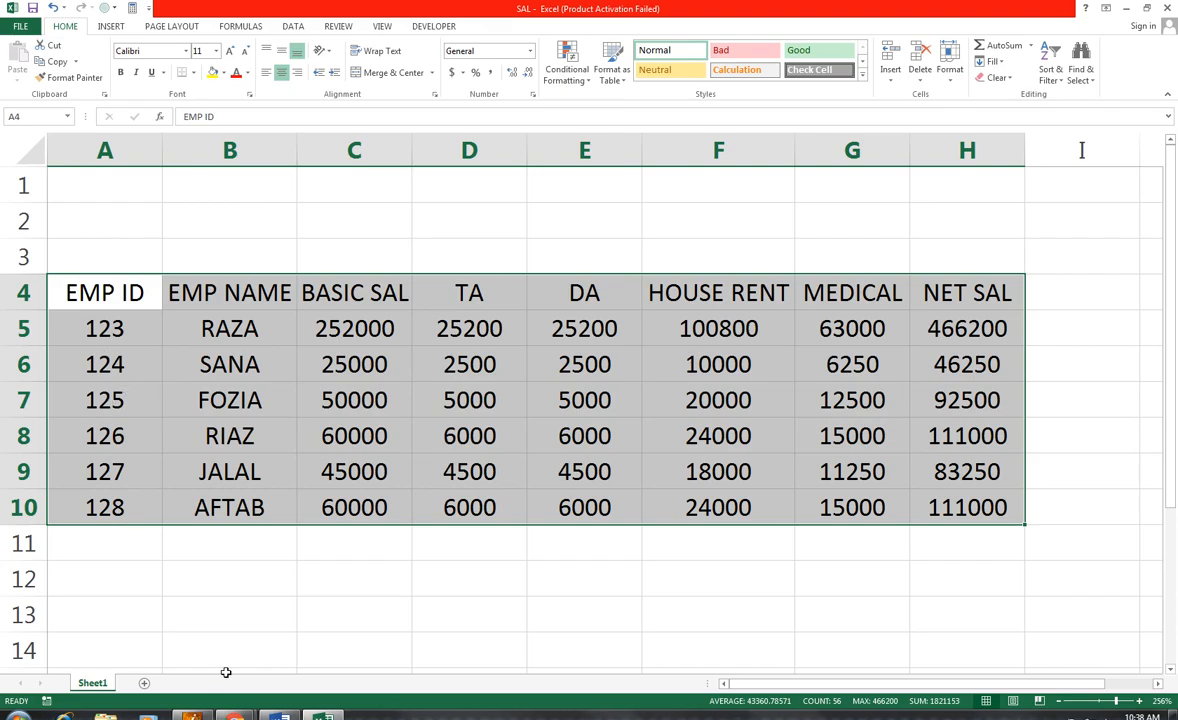
left_click(279, 716)
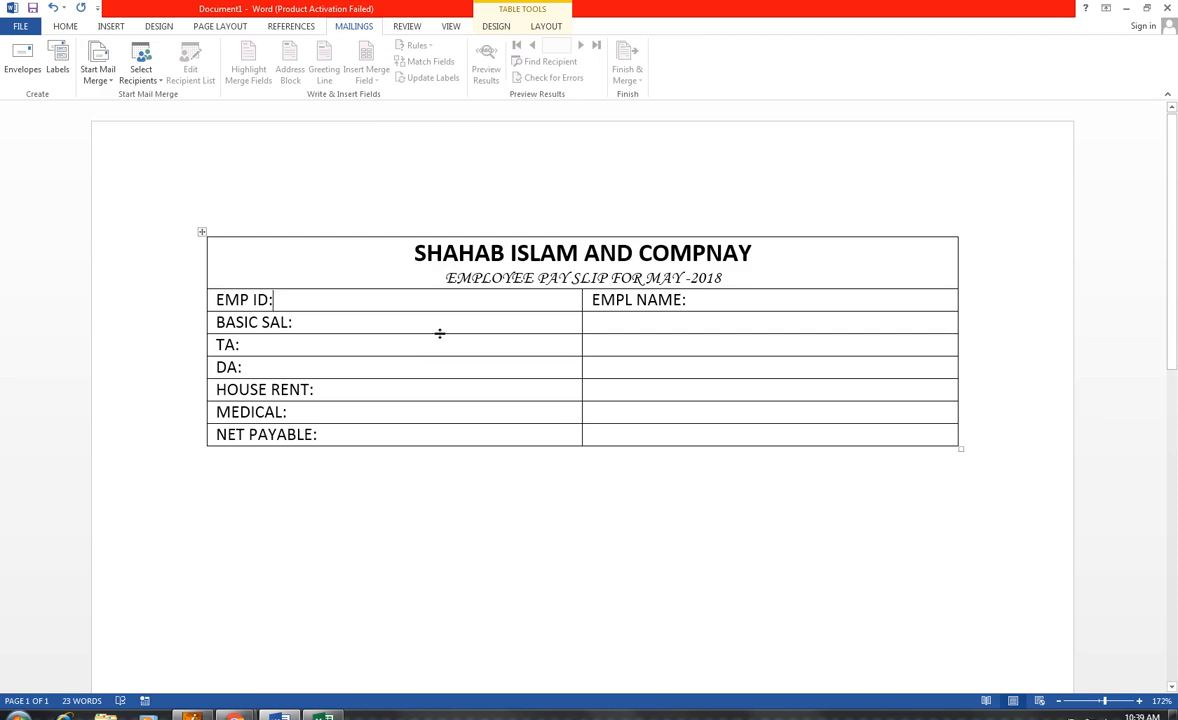
Select the existing SAL workbook from the Documents library as the mail merge recipient list, using Sheet1$ with its first row as column headers.
left_click(140, 83)
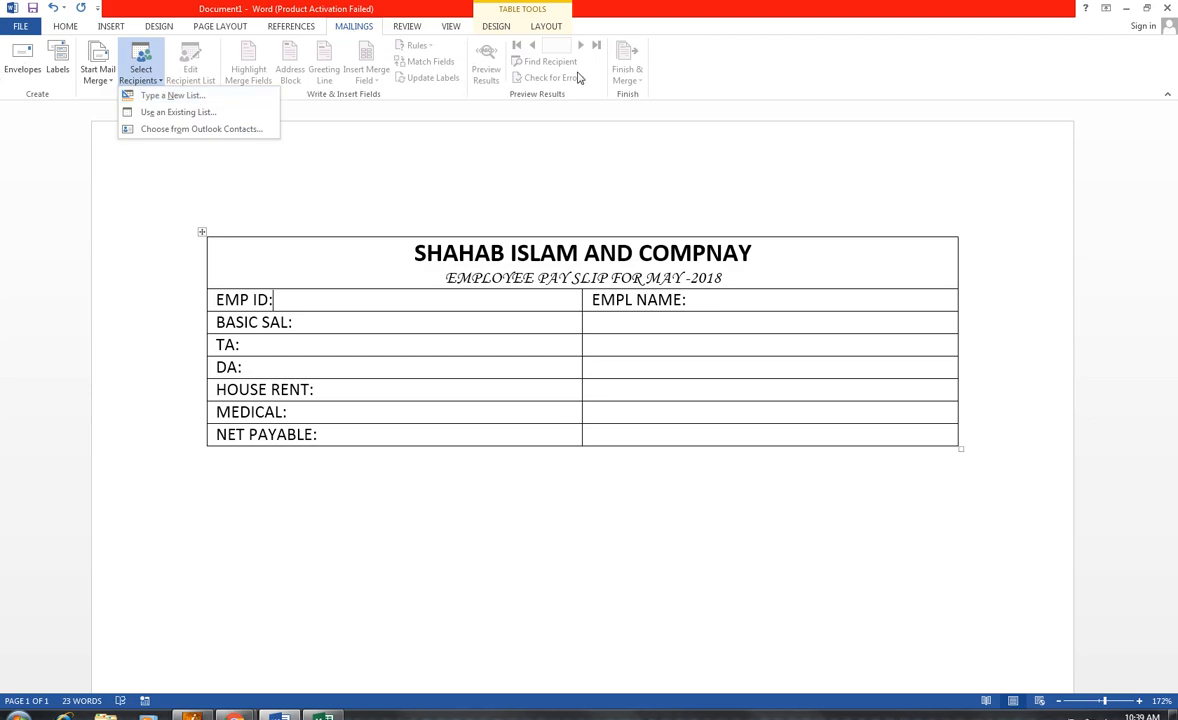
left_click(209, 114)
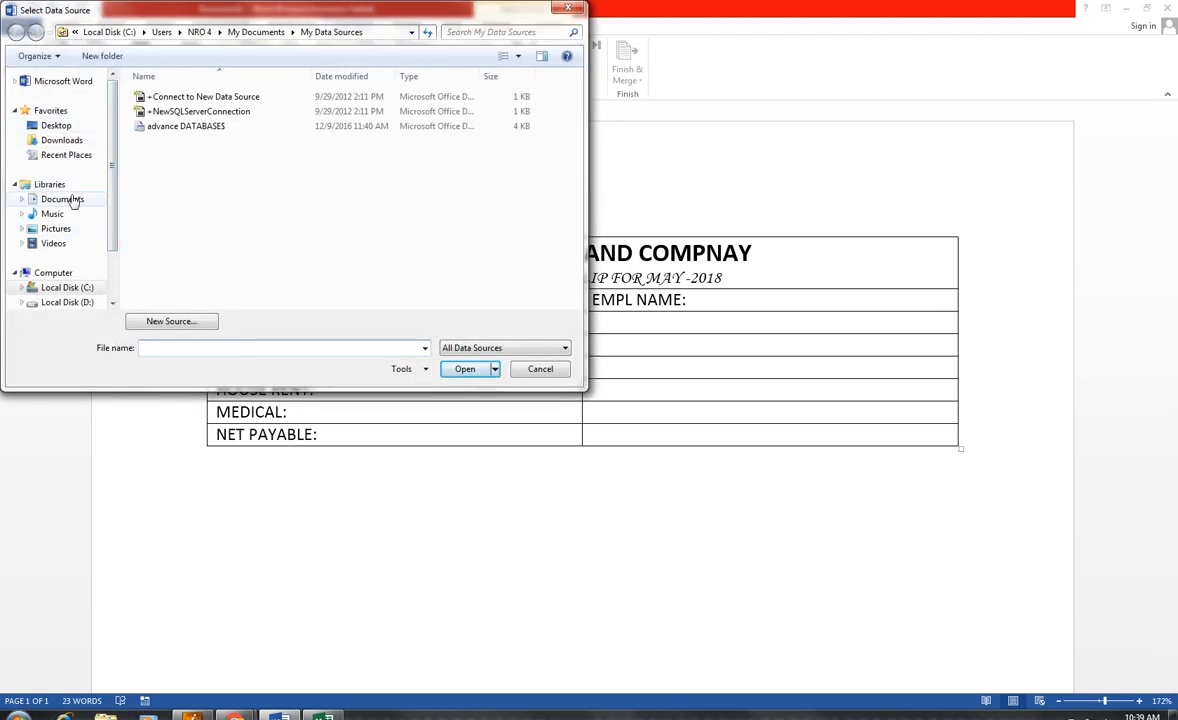
left_click(70, 200)
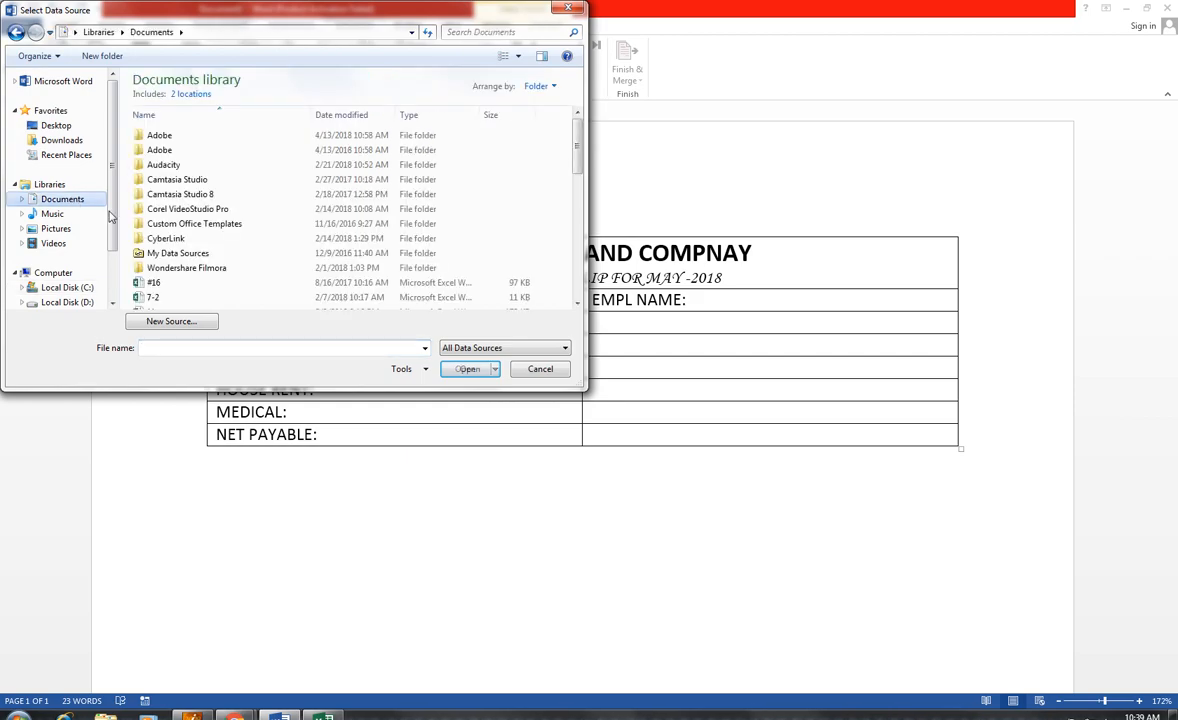
left_click(178, 255)
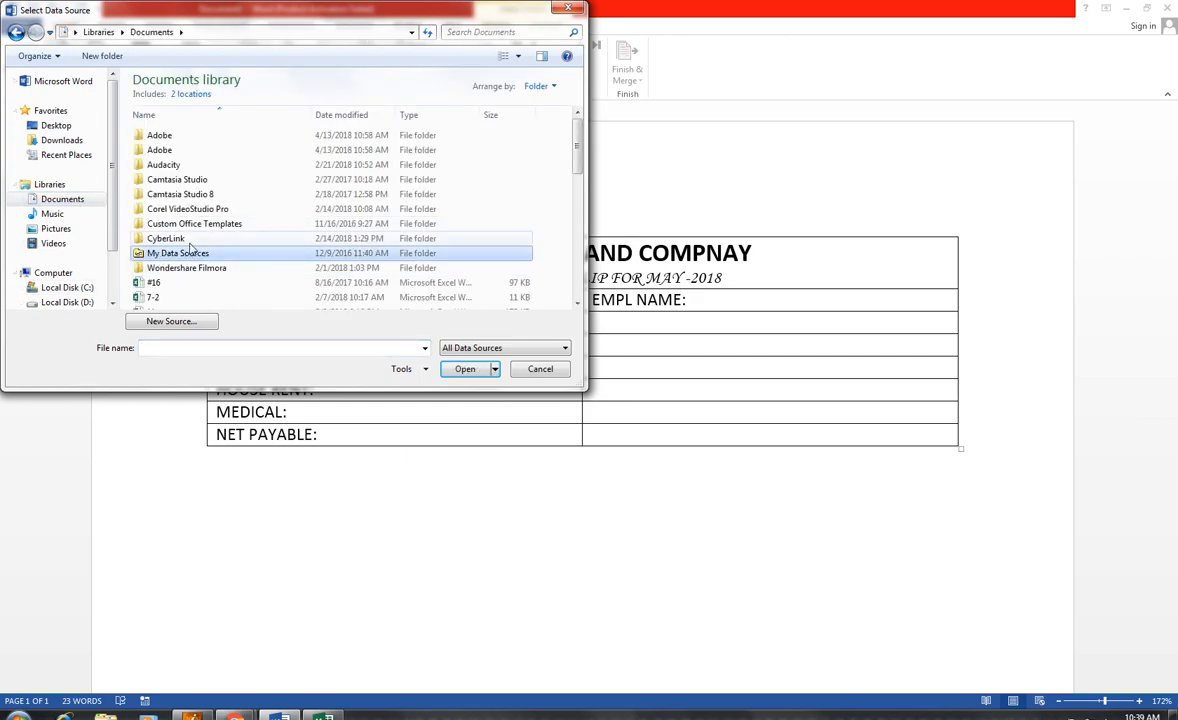
key("s")
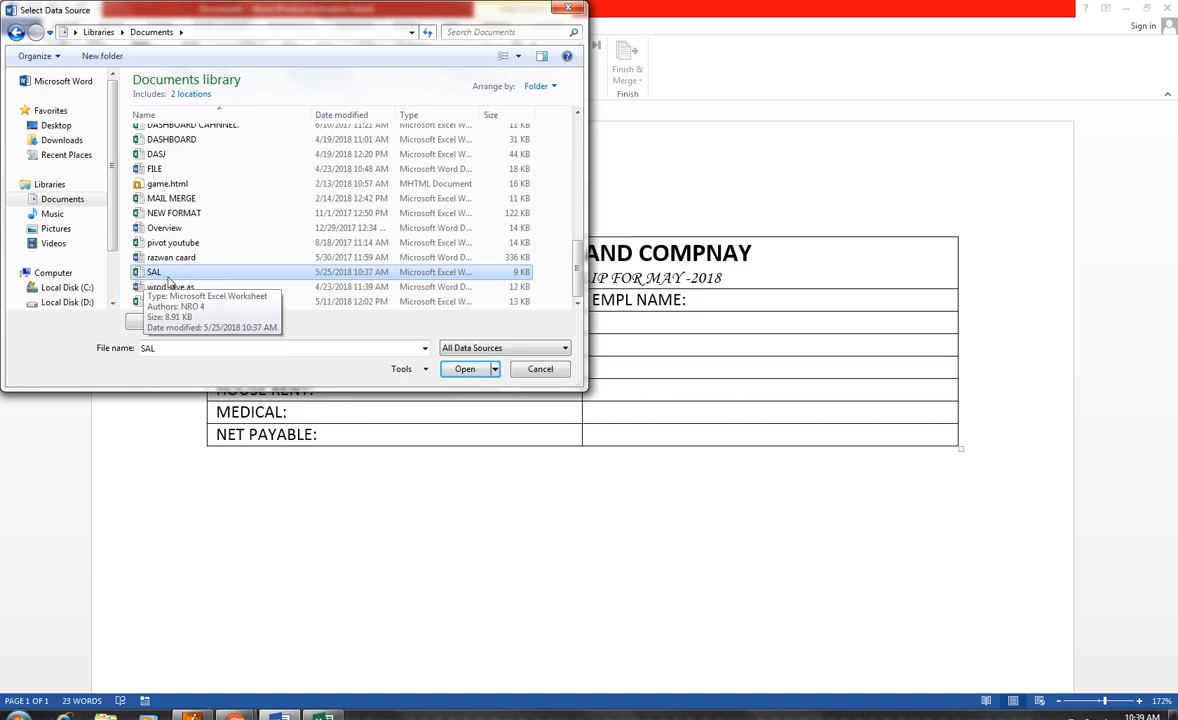
left_click(463, 369)
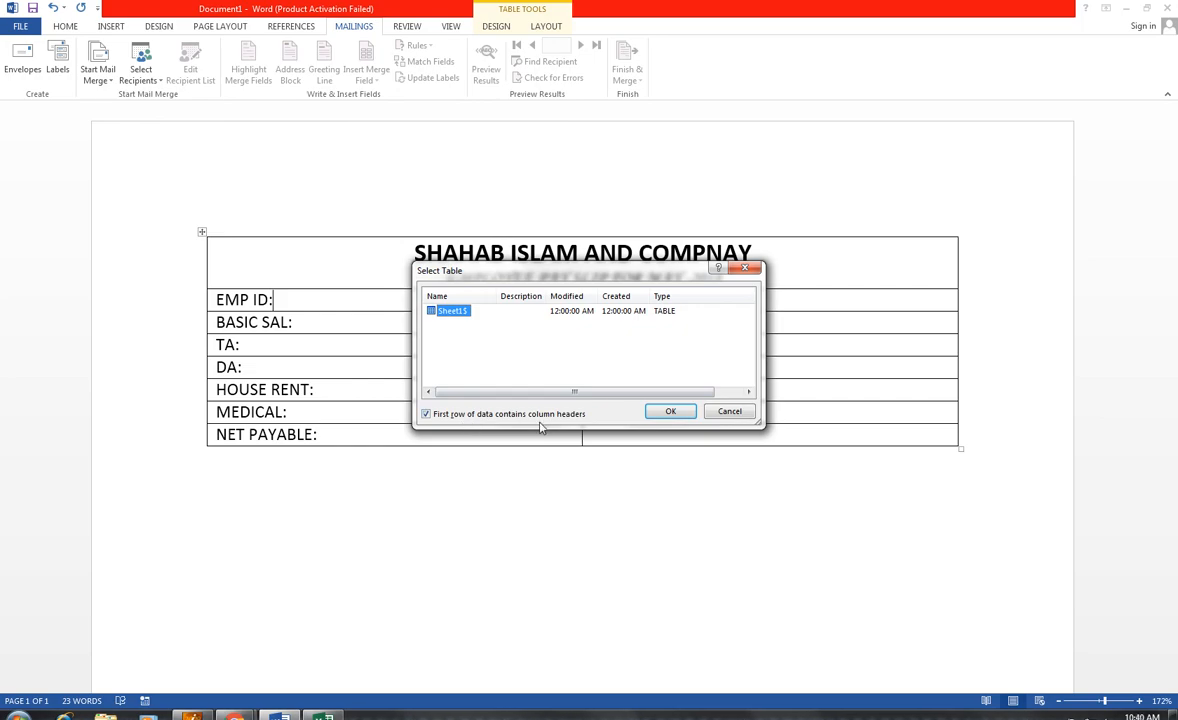
left_click(426, 413)
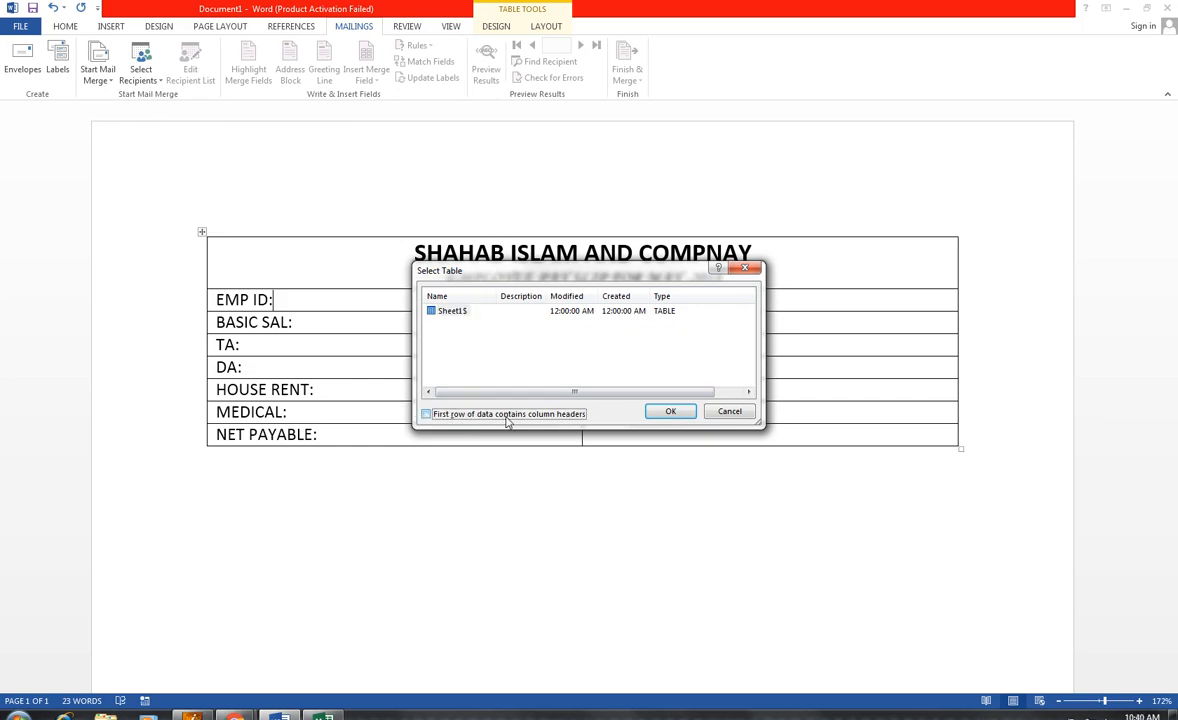
left_click(672, 411)
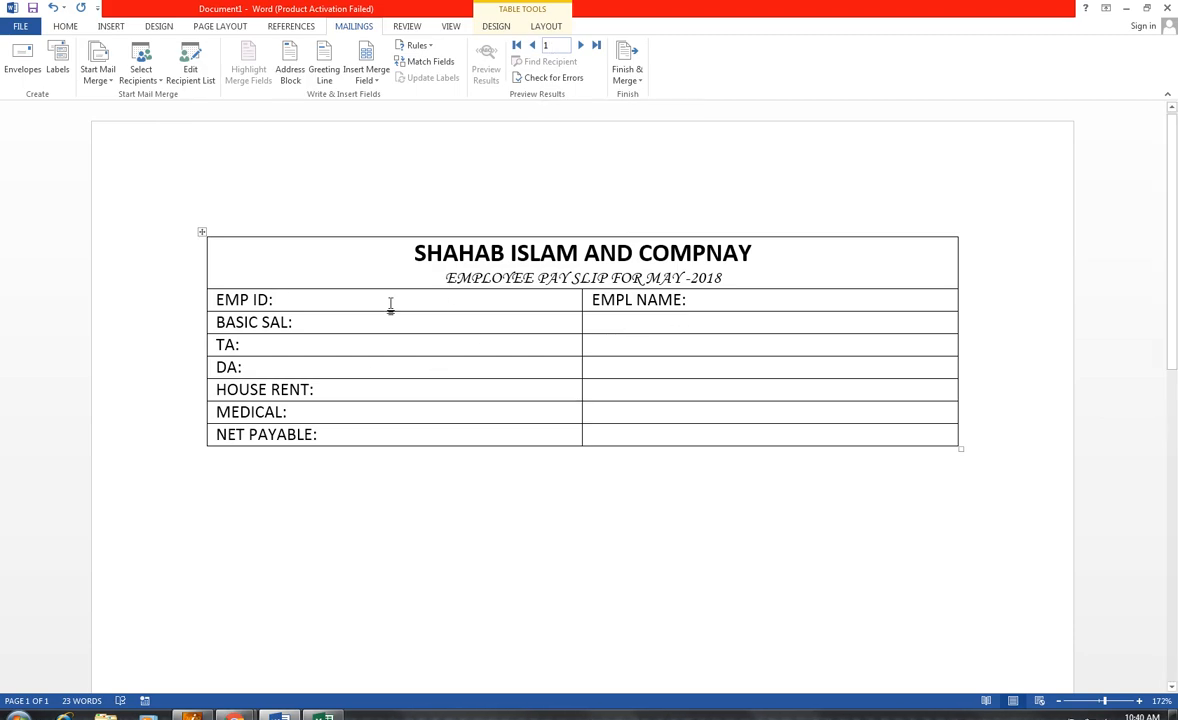
Insert the EMP_ID merge field directly after the EMP ID label.
left_click(372, 78)
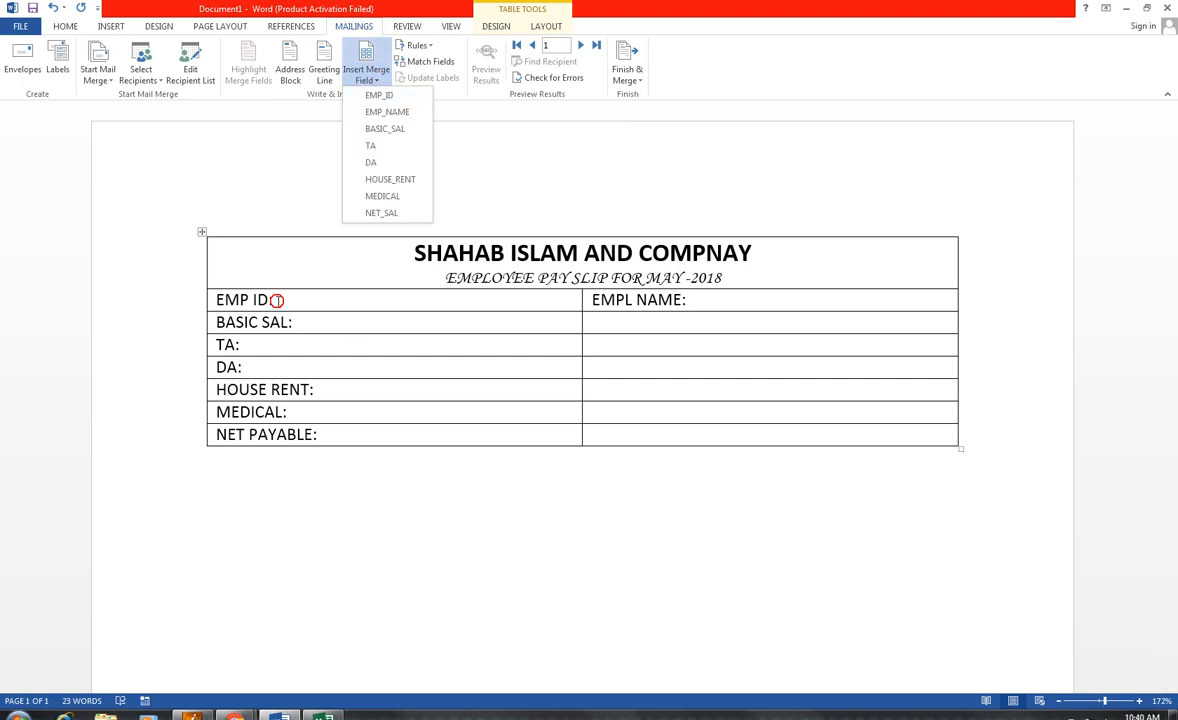
left_click(268, 299)
left_click(380, 80)
left_click(387, 96)
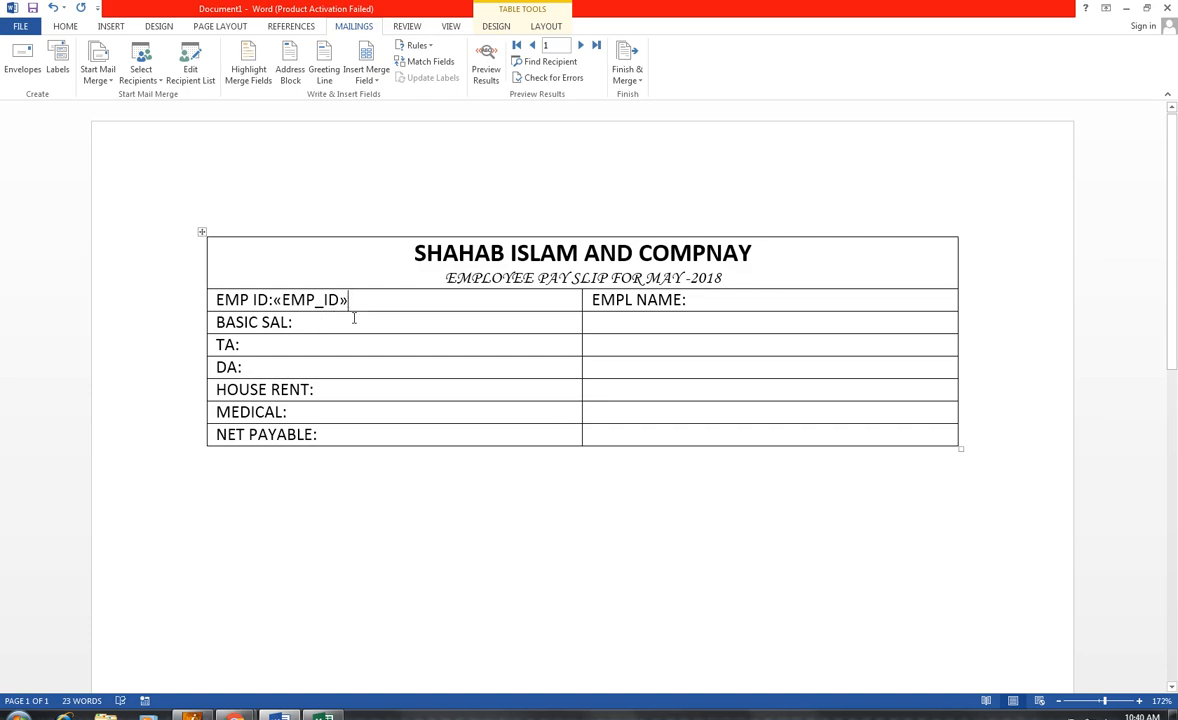
Compare the pay slip's inserted EMP_ID field with the salary table in the Excel workbook, ending back in Word.
left_click(322, 716)
key("ctrl+a")
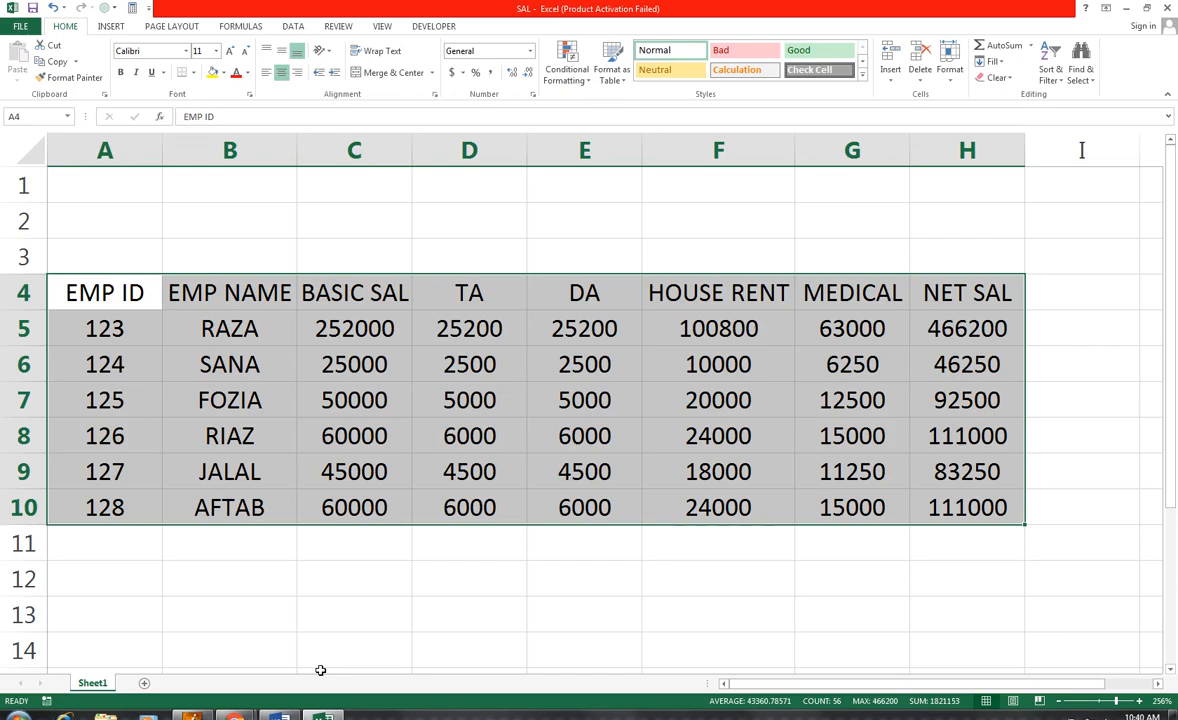
left_click(280, 716)
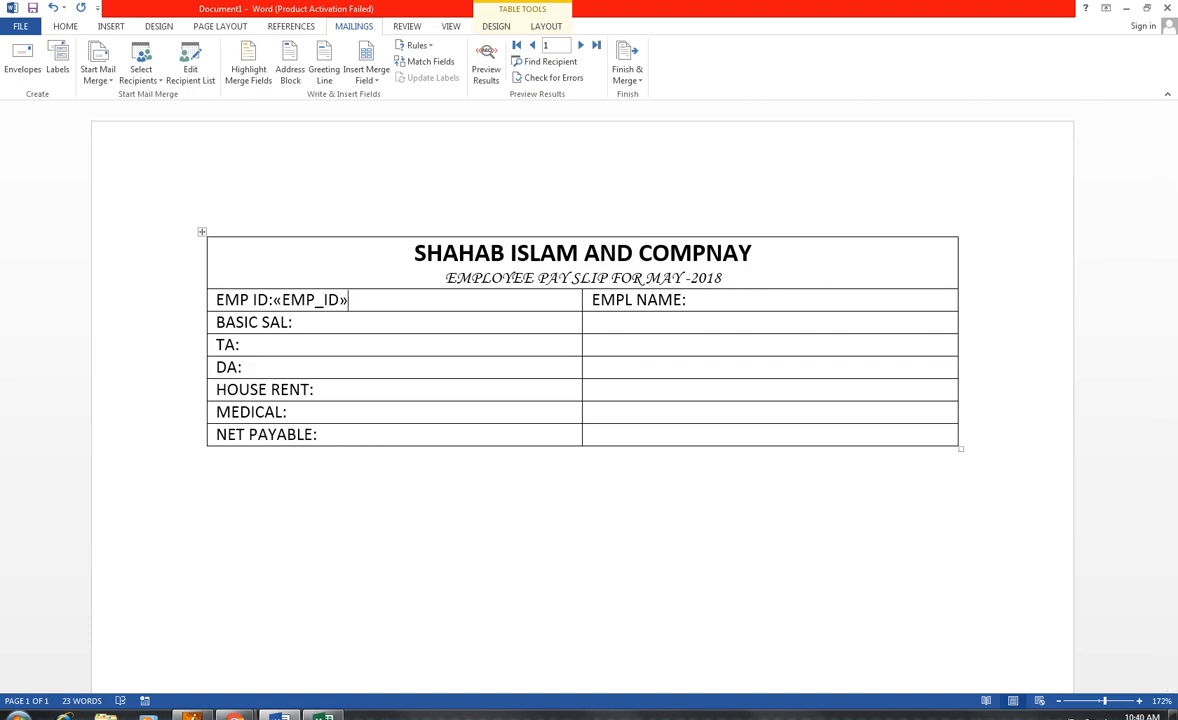
left_click(322, 716)
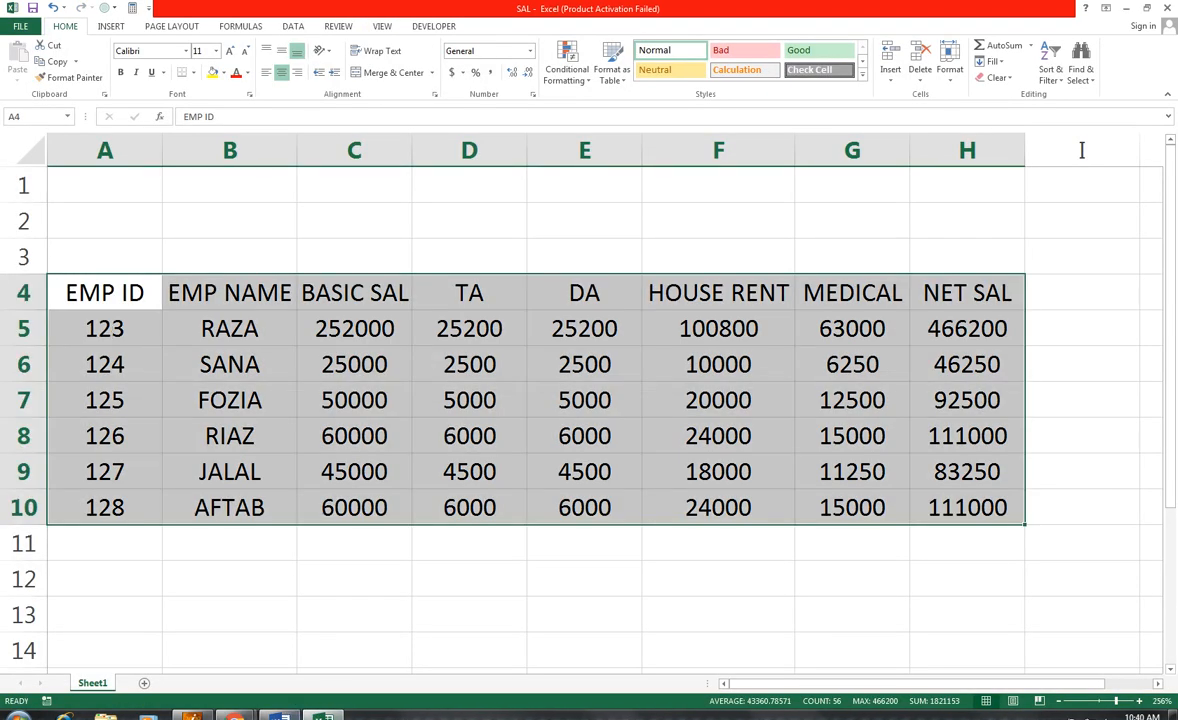
left_click(280, 716)
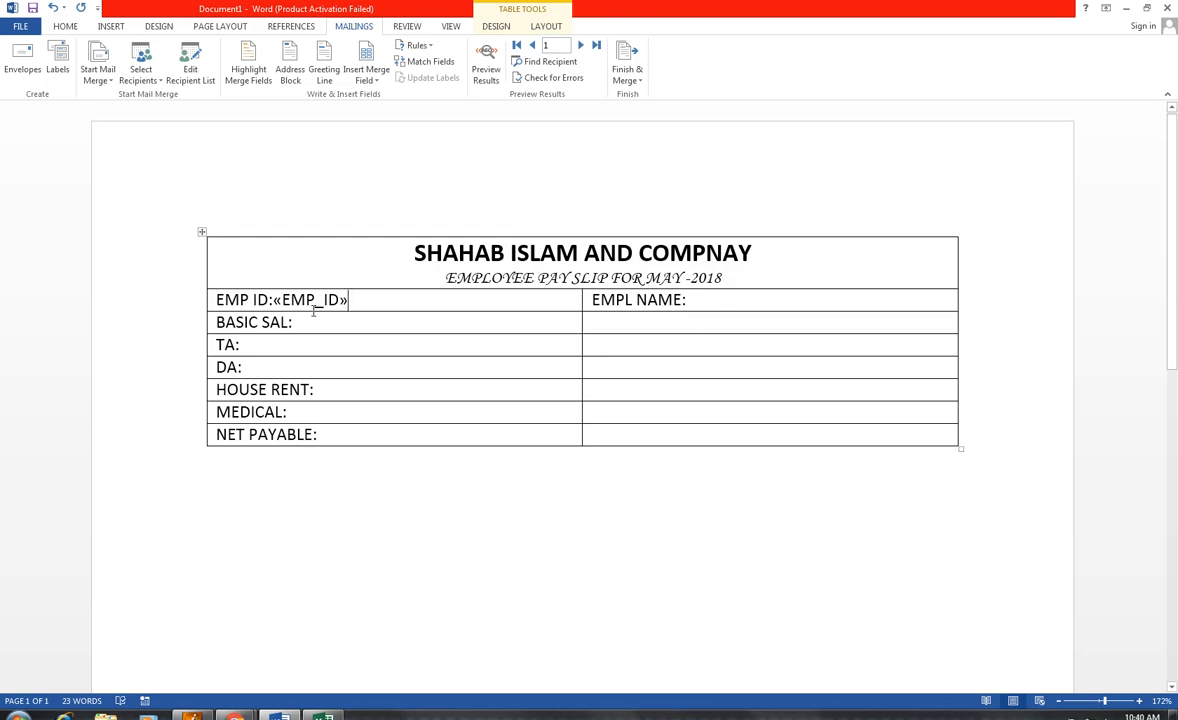
Insert the EMP_NAME merge field directly after the EMPL NAME label.
left_click(690, 297)
left_click(366, 78)
left_click(381, 111)
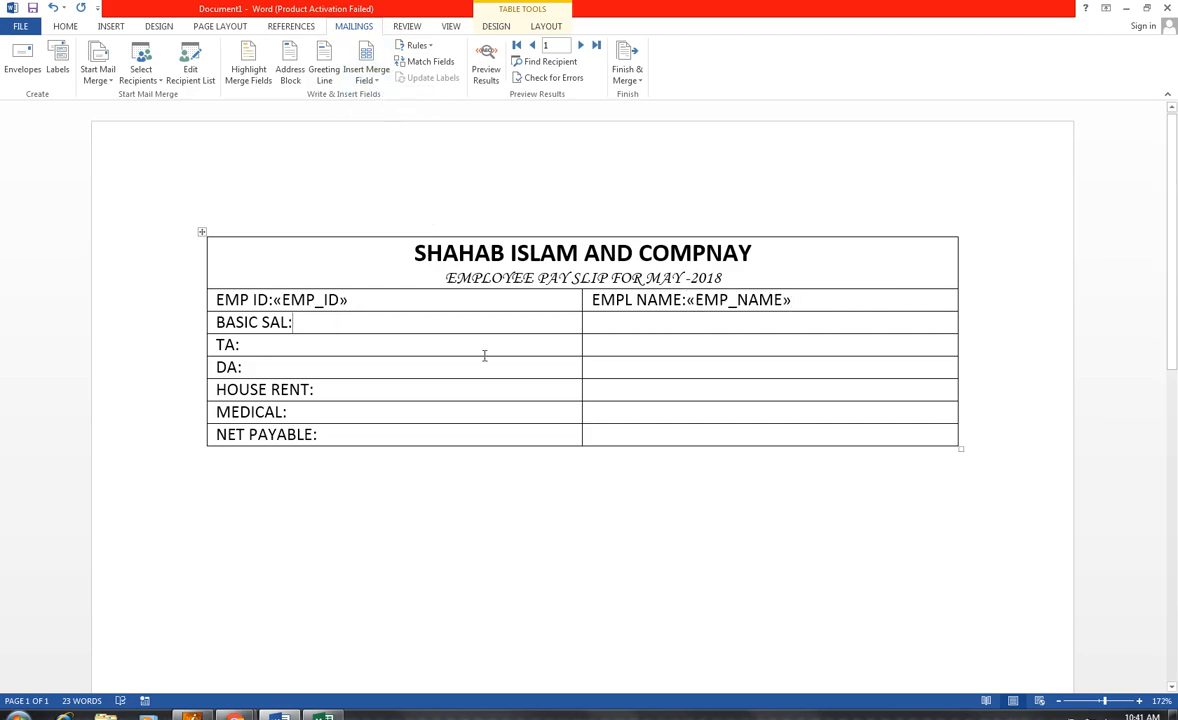
Insert the BASIC_SAL merge field in the second-column cell of the BASIC SAL row.
left_click(598, 325)
left_click(564, 317)
left_click(605, 325)
left_click(368, 76)
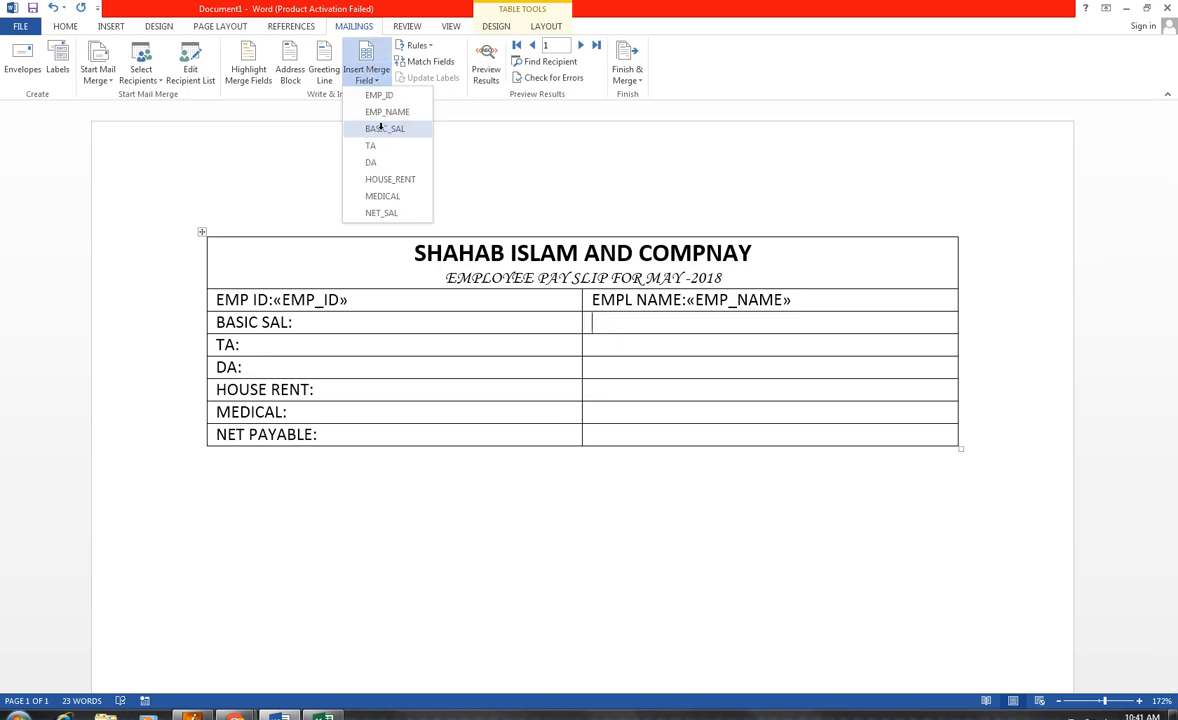
left_click(381, 127)
Insert the TA and DA merge fields in the second-column cells of their matching rows.
left_click(600, 340)
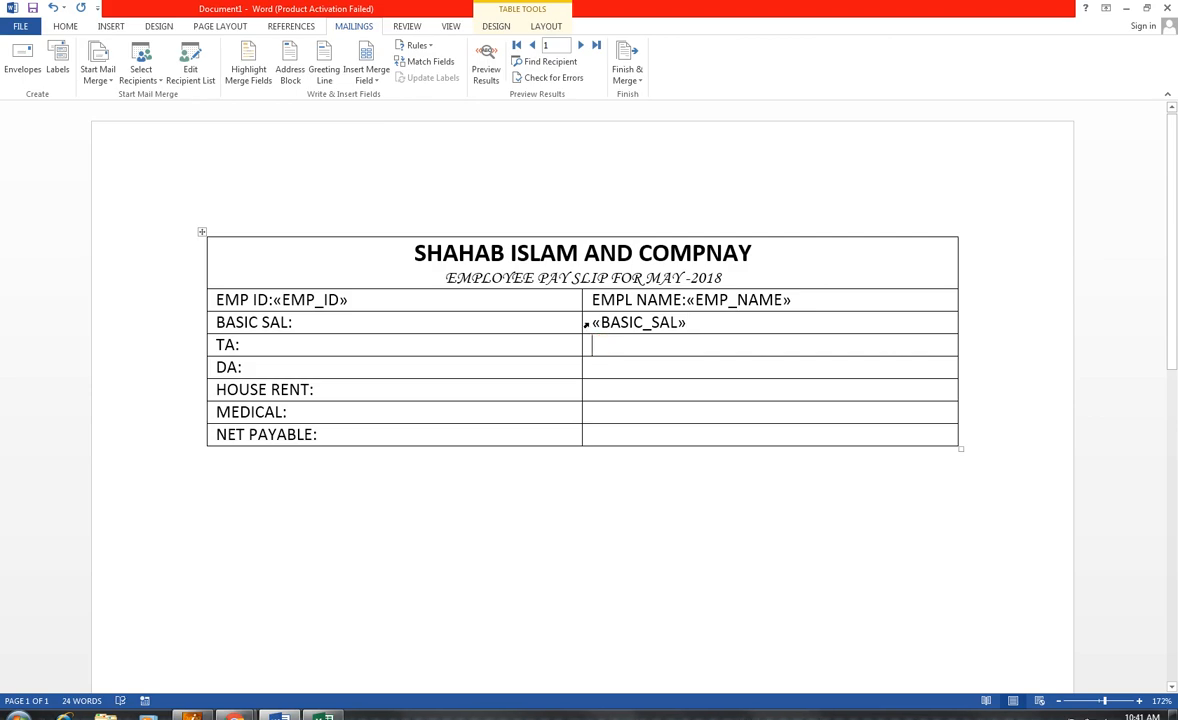
left_click(368, 76)
left_click(400, 147)
left_click(594, 363)
left_click(368, 76)
left_click(400, 163)
Insert the HOUSE_RENT and MEDICAL merge fields in the second-column cells of the HOUSE RENT and MEDICAL rows.
left_click(618, 392)
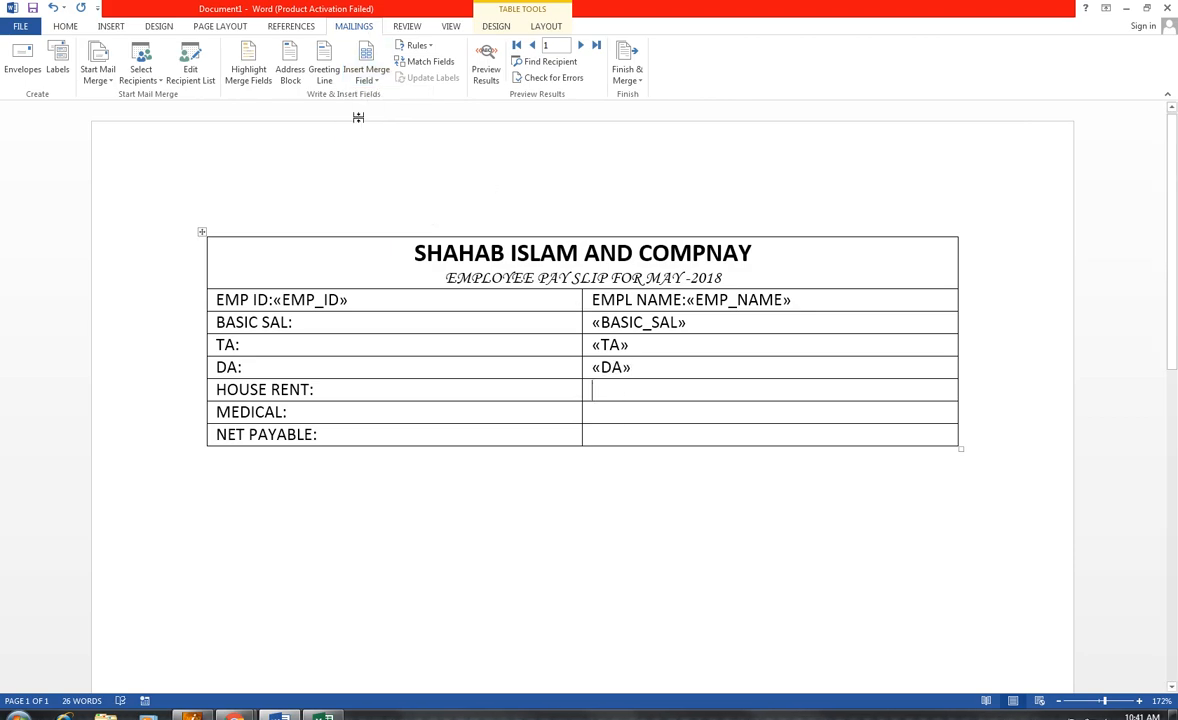
left_click(368, 78)
left_click(395, 180)
left_click(601, 412)
left_click(363, 79)
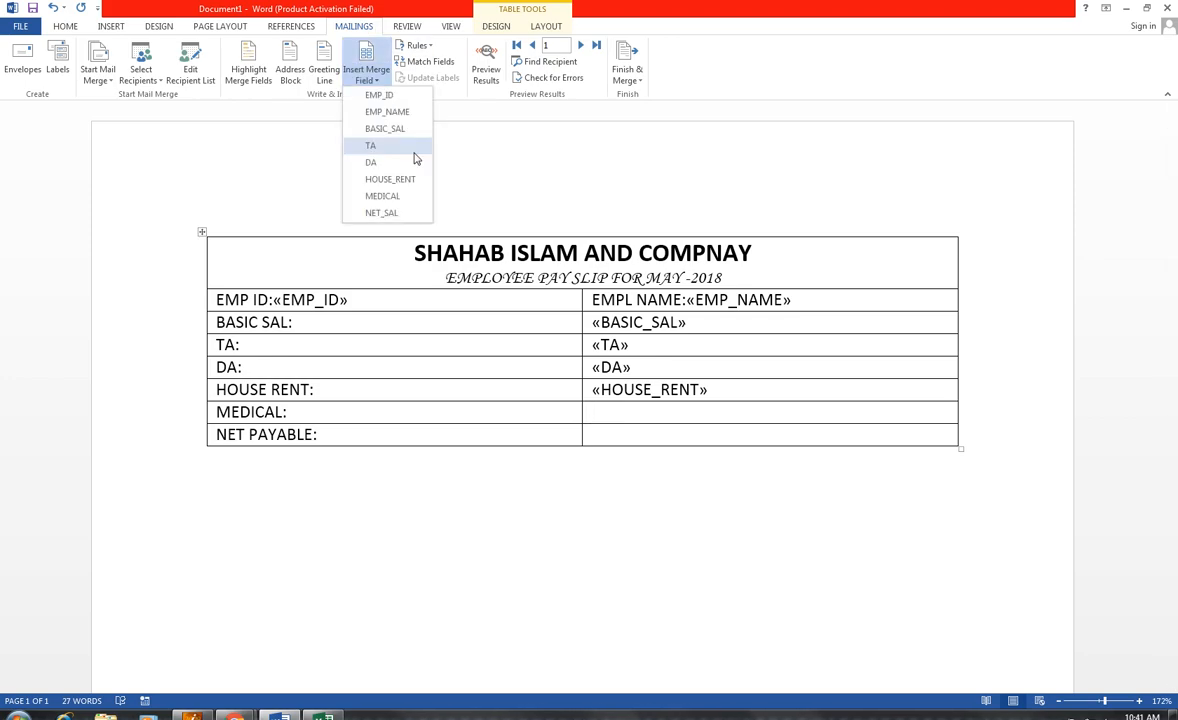
left_click(390, 195)
Insert the NET_SAL merge field in the second-column cell of the NET PAYABLE row.
left_click(600, 433)
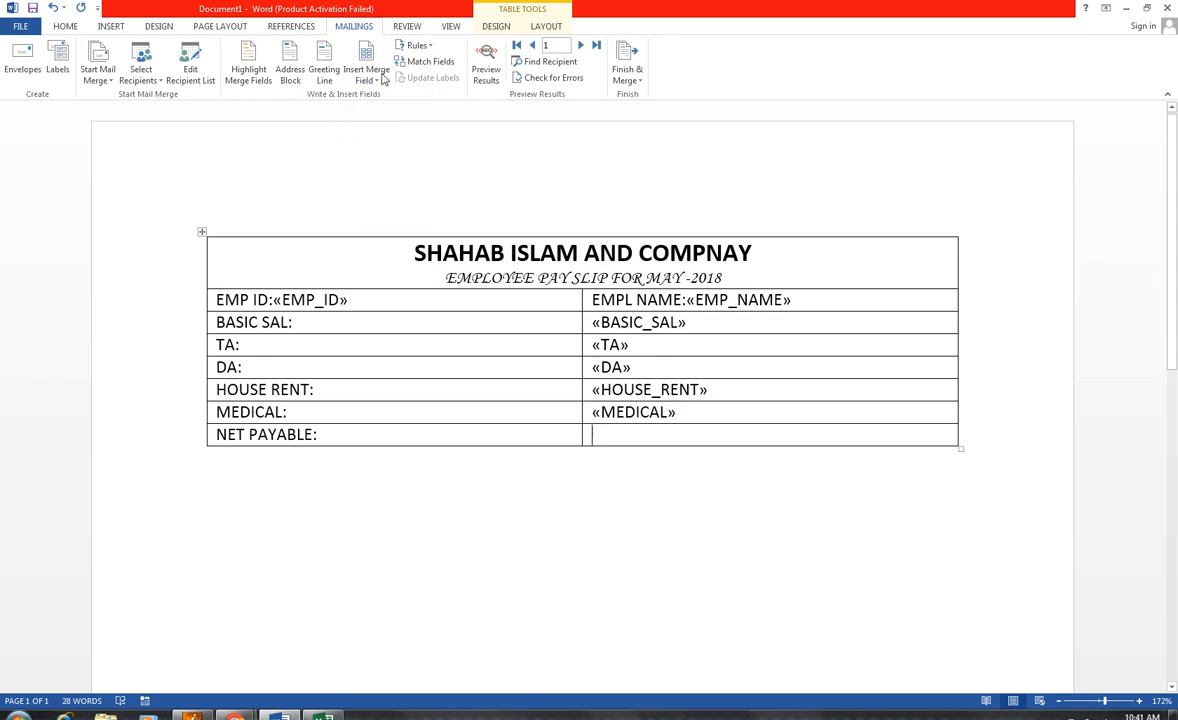
left_click(366, 78)
left_click(392, 213)
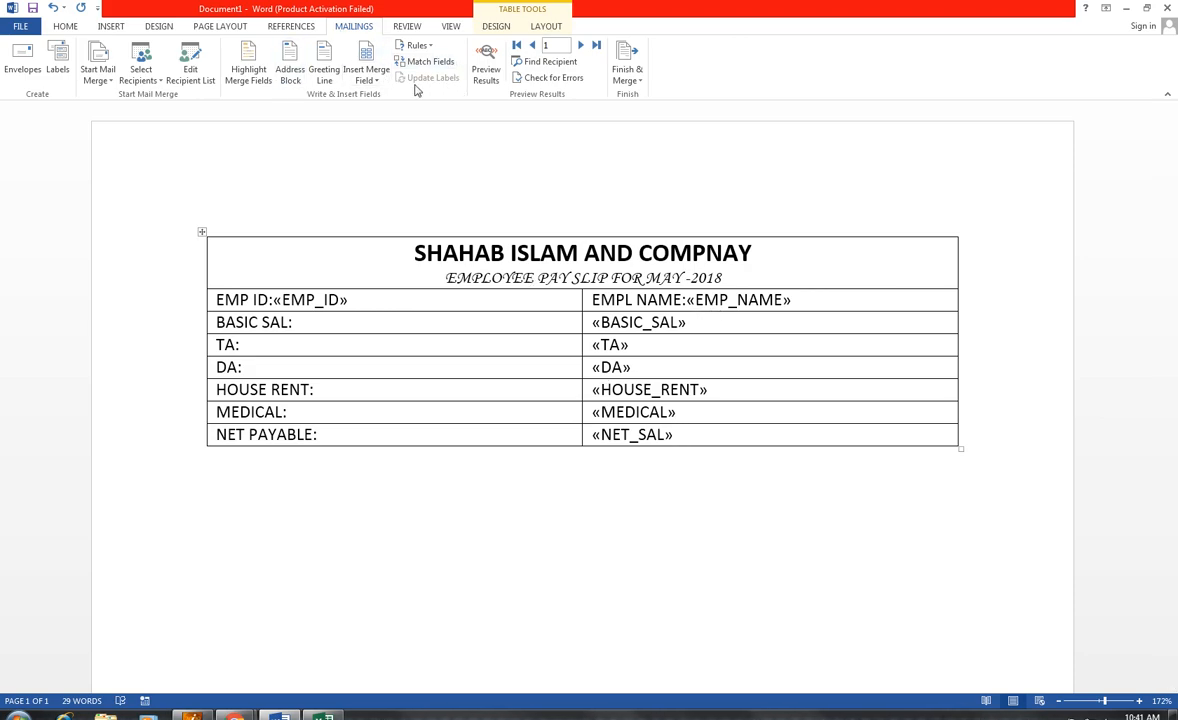
Preview the merge results in the pay slip and compare the first record with the salary table in Excel.
left_click(486, 86)
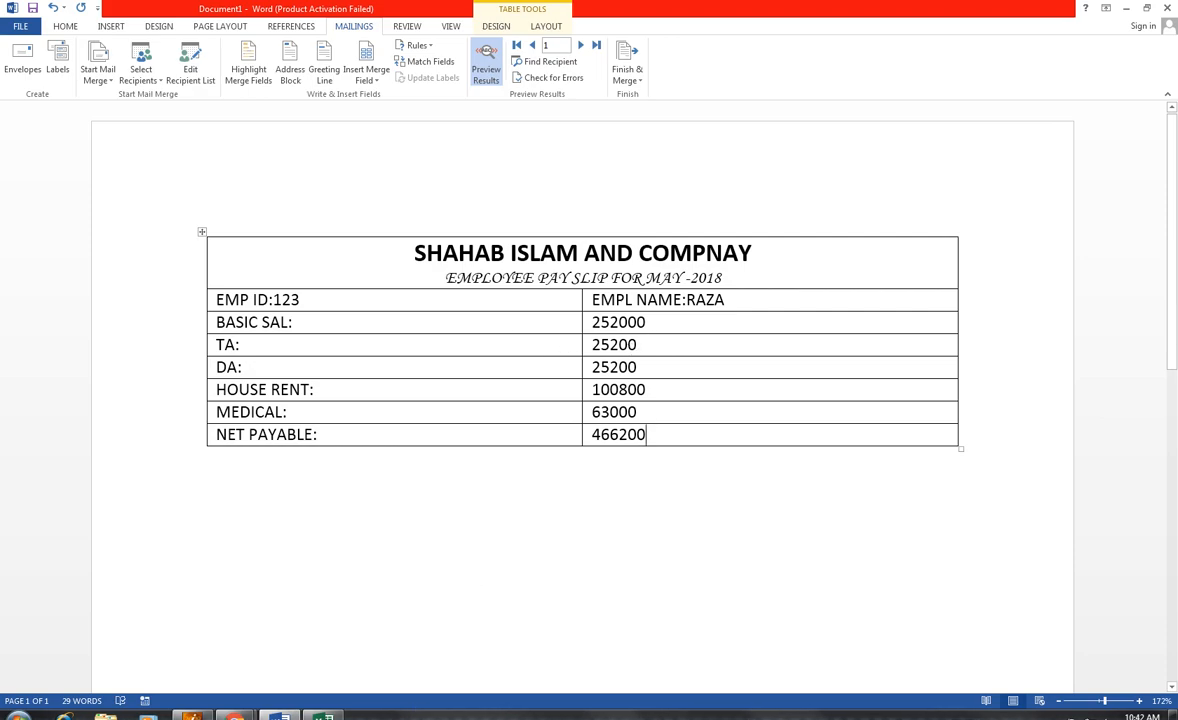
left_click(322, 716)
key("ctrl+a")
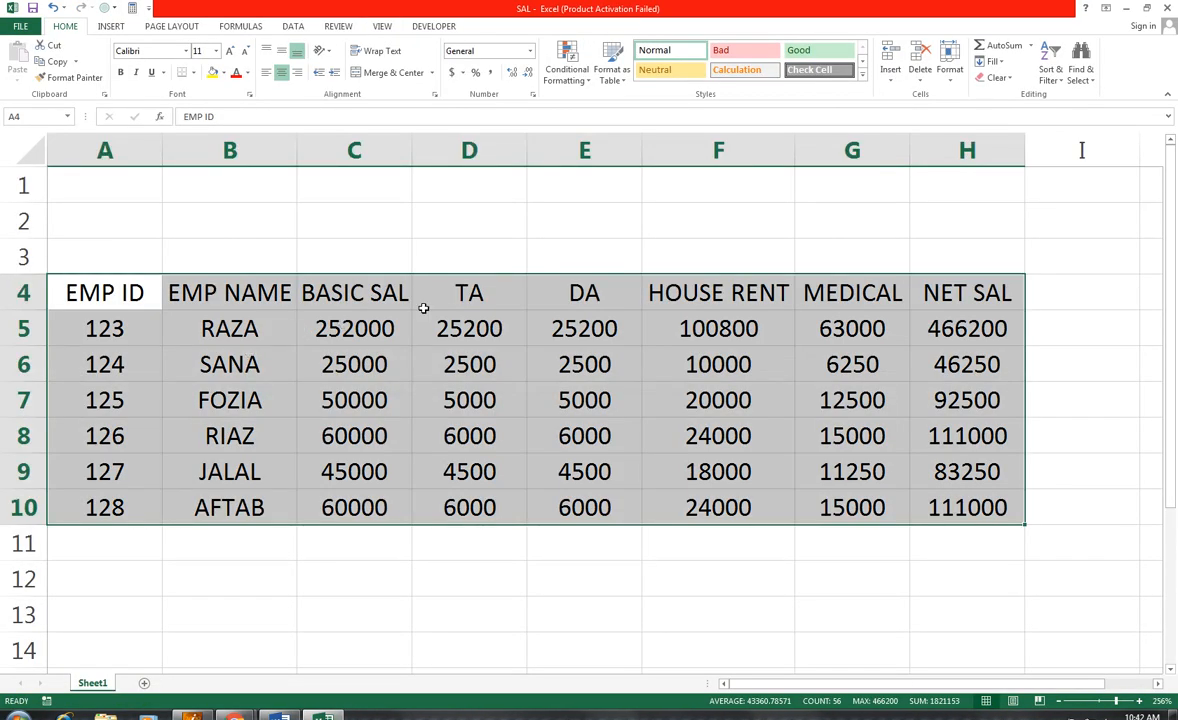
left_click(279, 716)
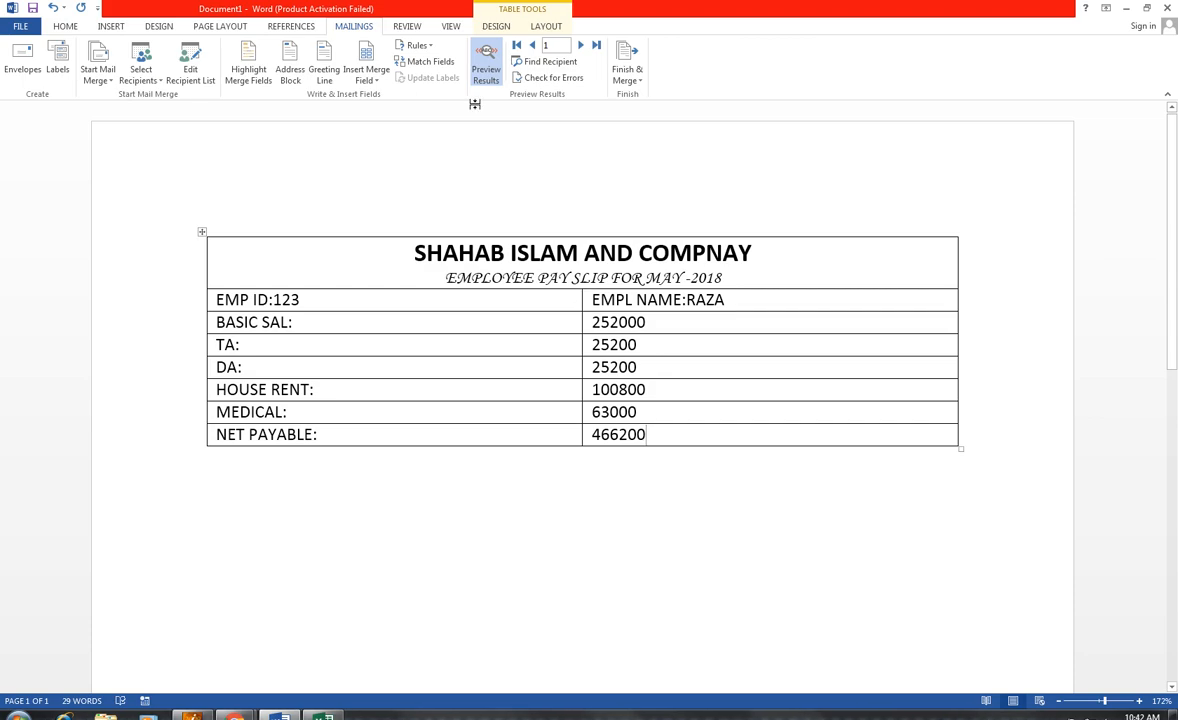
Check the pay slip's print preview and return to the document.
key("ctrl+p")
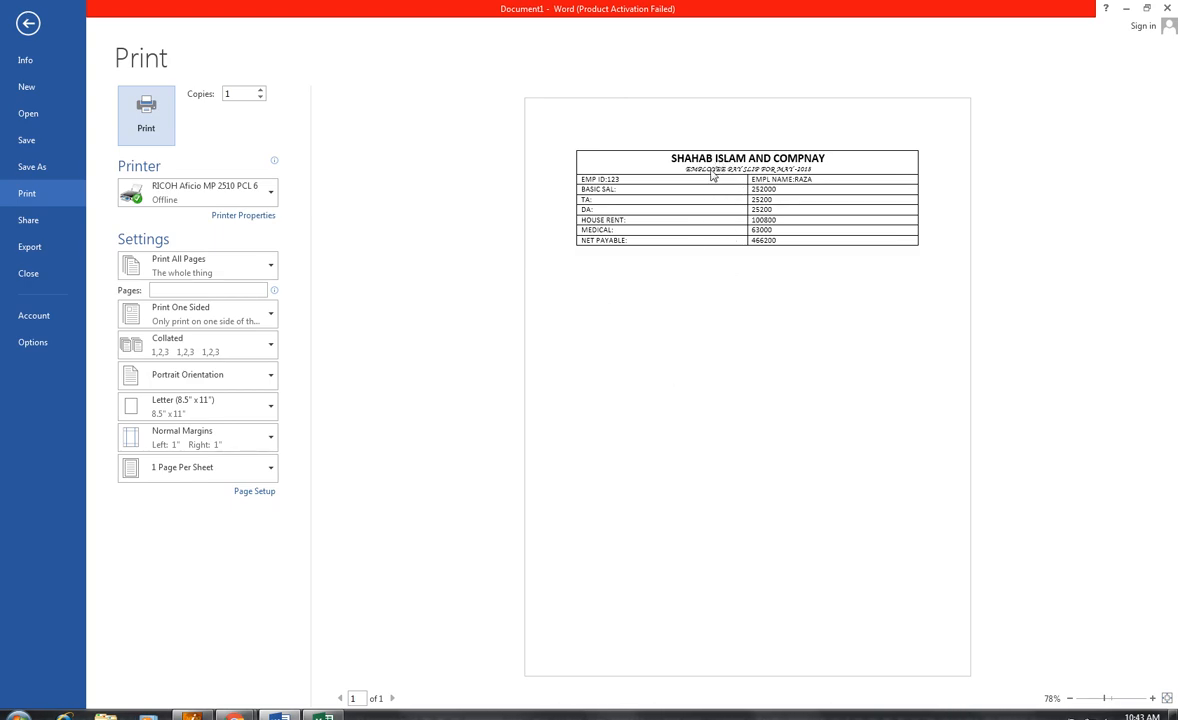
left_click(27, 23)
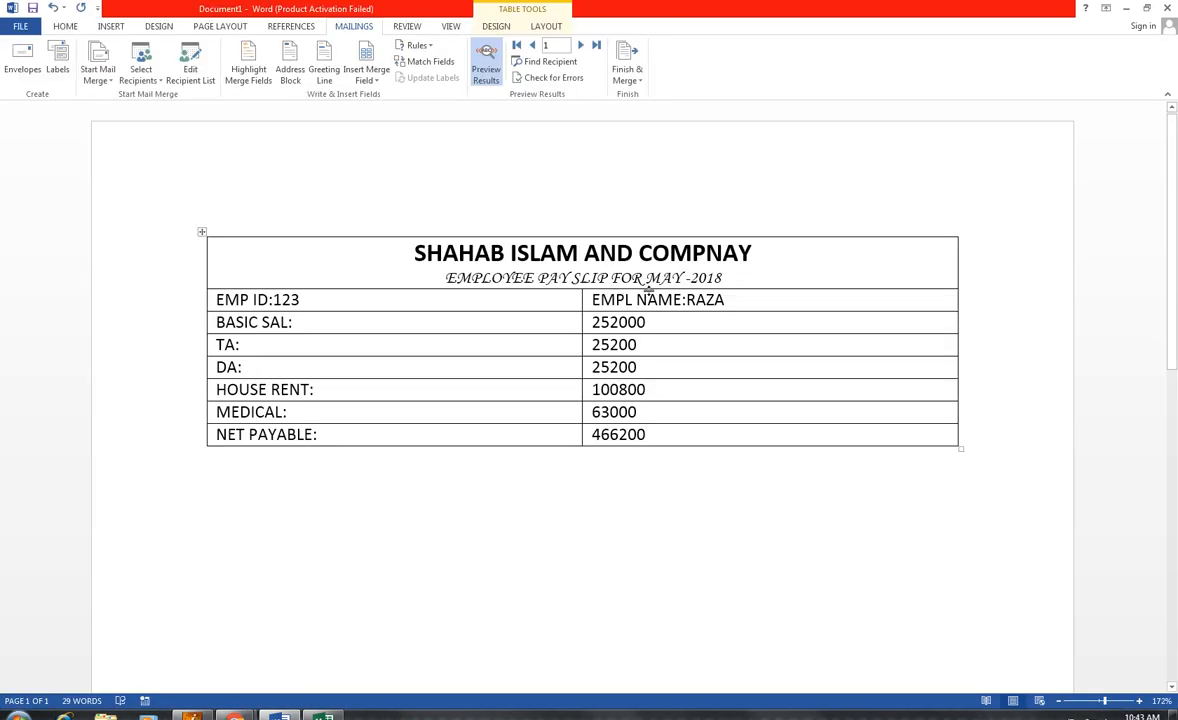
Shade the table row containing EMP ID and EMPL NAME with the standard Dark Blue color.
left_click_drag(256, 300, 731, 297)
left_click(65, 30)
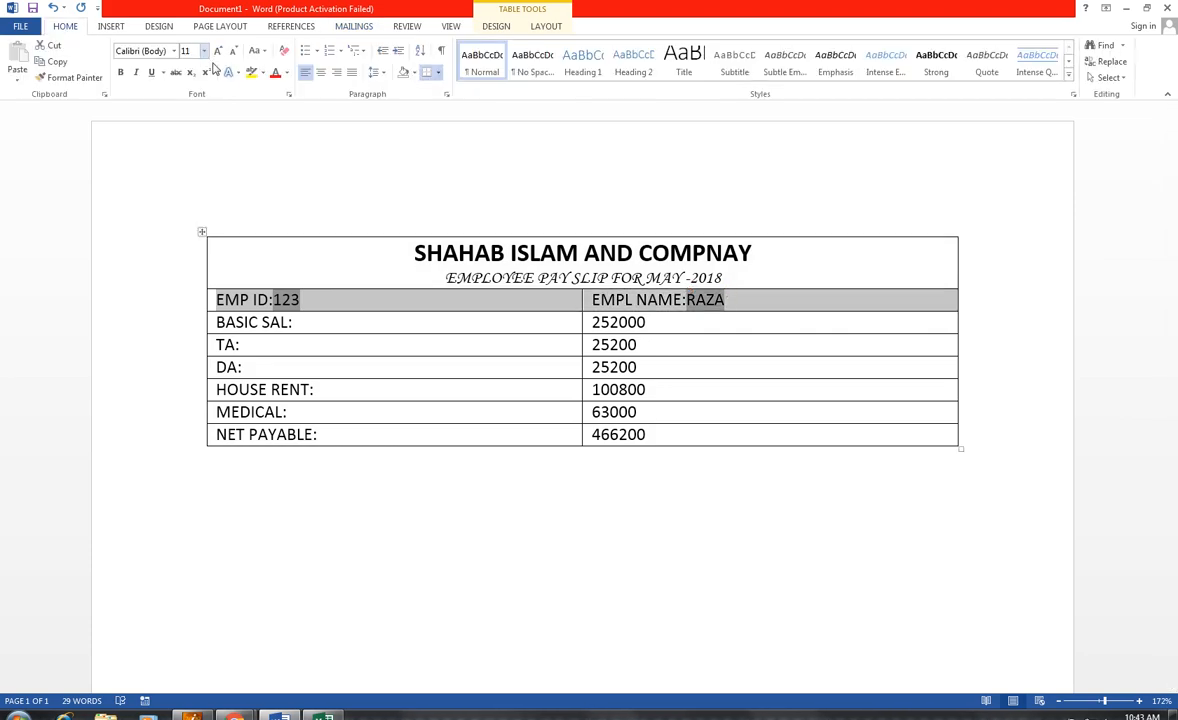
left_click(497, 27)
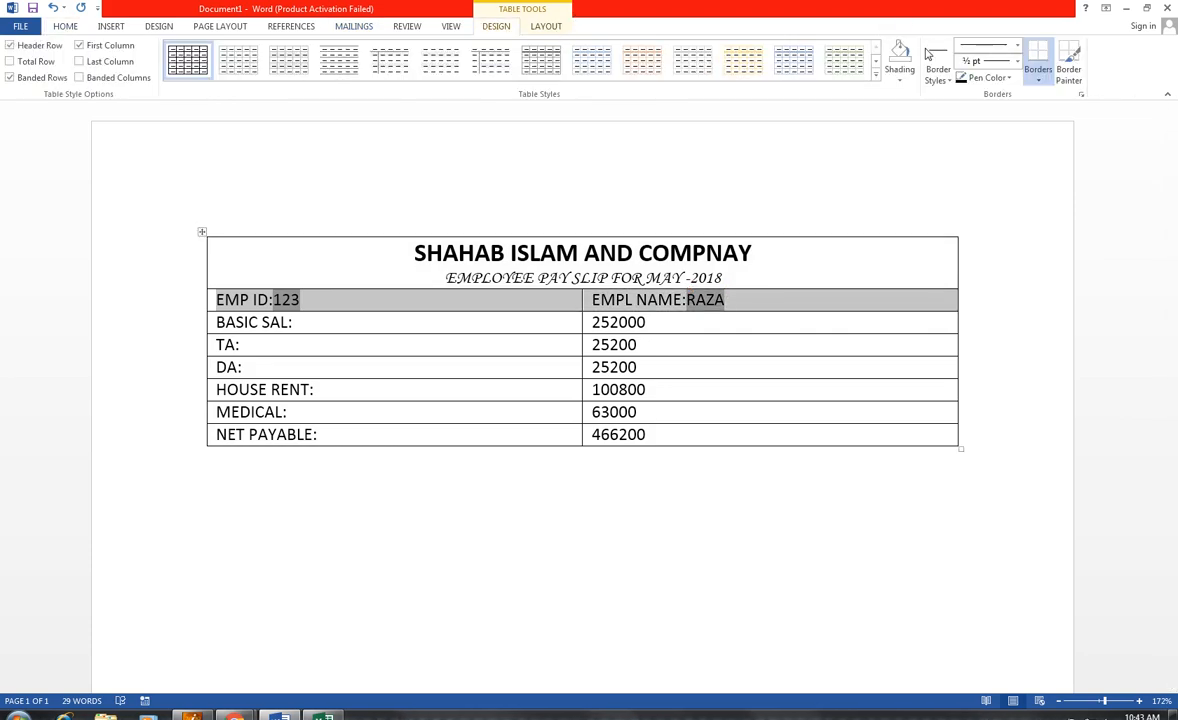
left_click(899, 79)
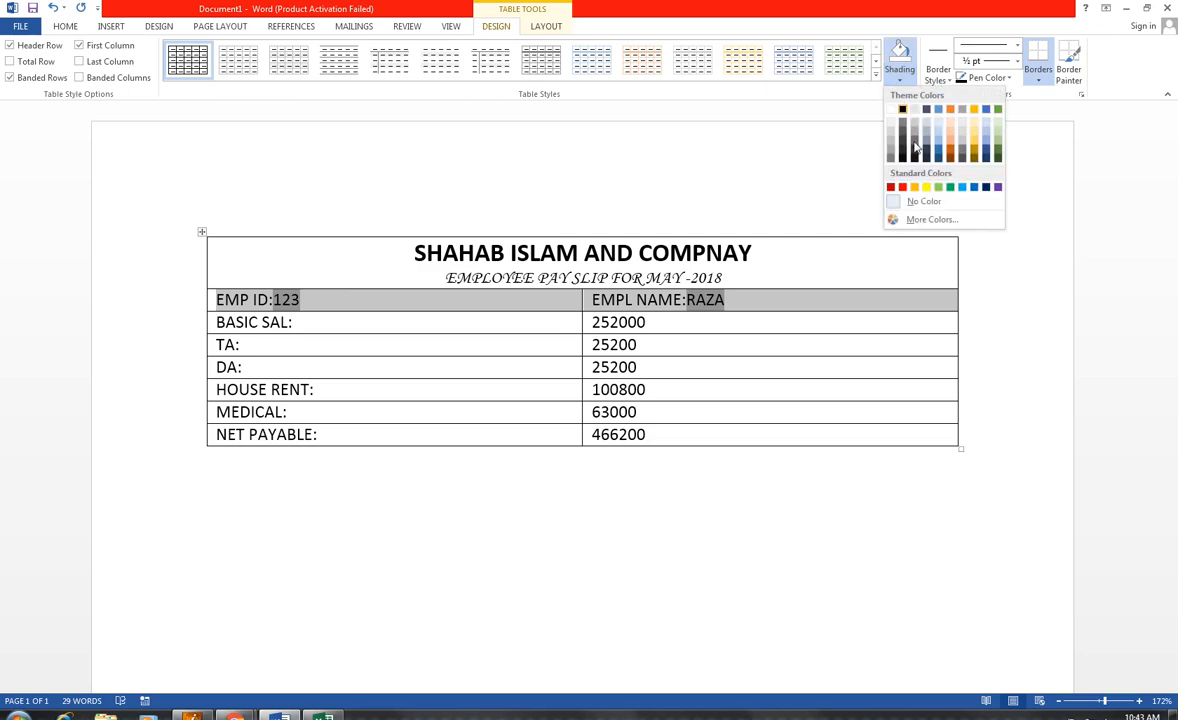
left_click(986, 187)
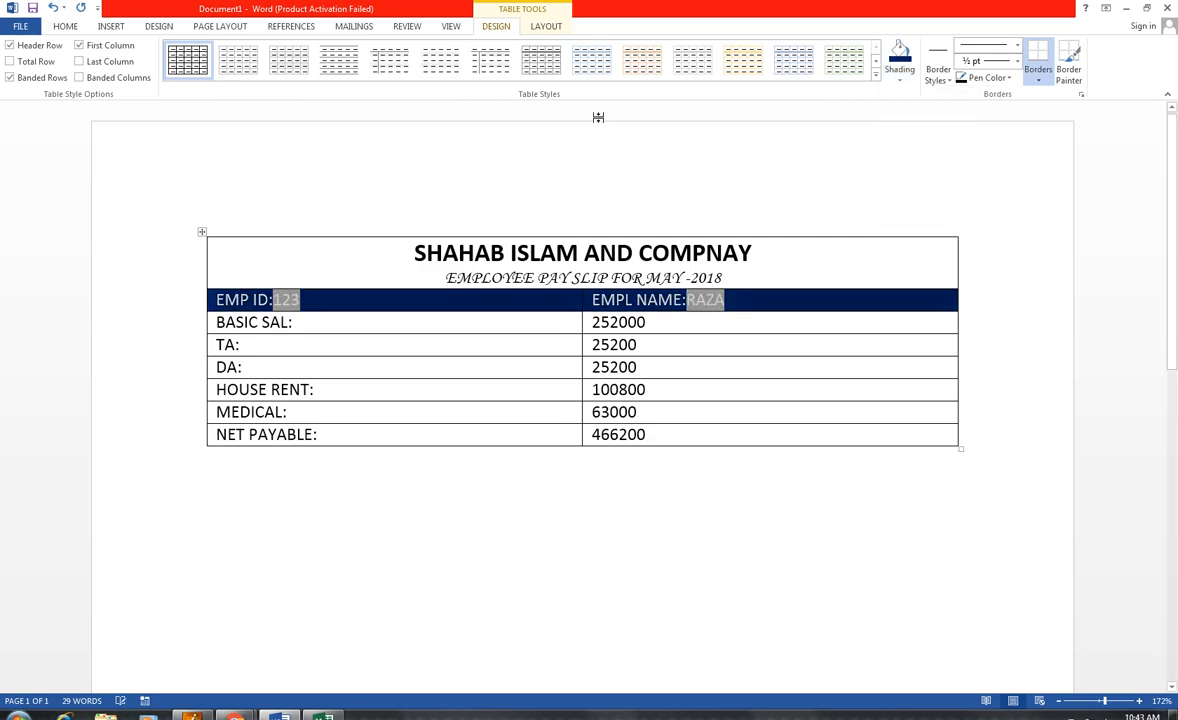
Center the text in the table row containing EMP ID and EMPL NAME.
left_click(68, 26)
left_click(320, 74)
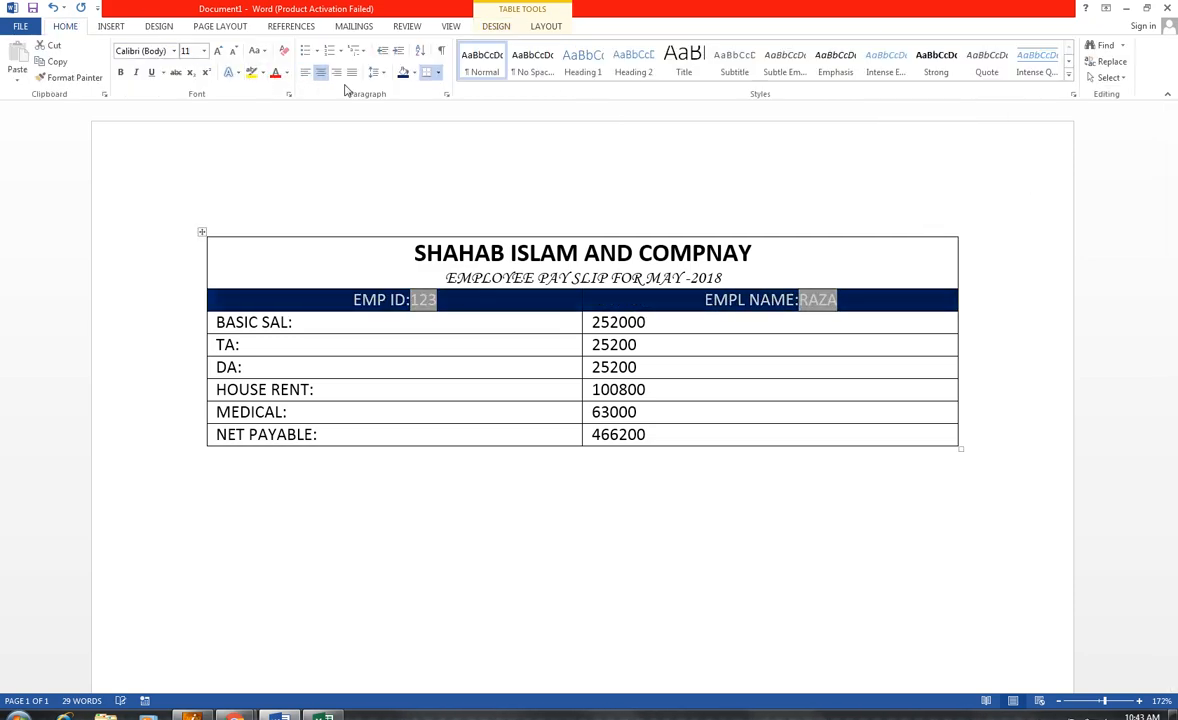
left_click(389, 389)
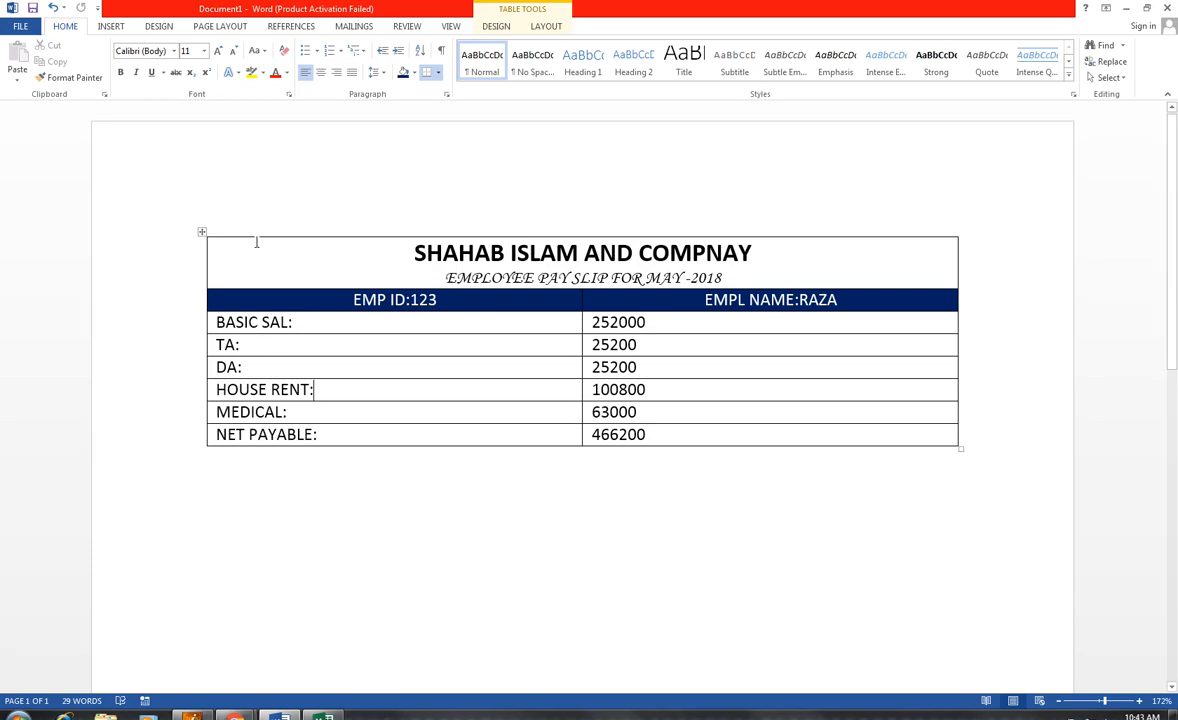
Review the whole salary table in the Excel SAL workbook and return to the Word pay slip.
left_click(326, 716)
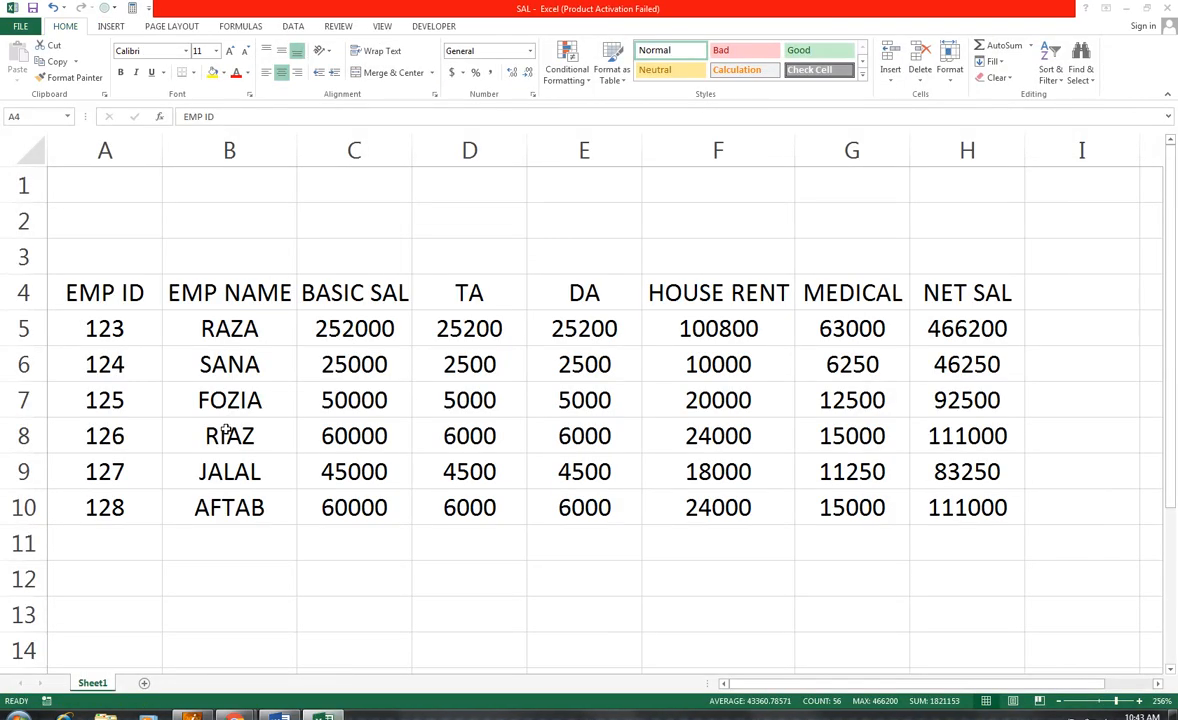
key("ctrl+a")
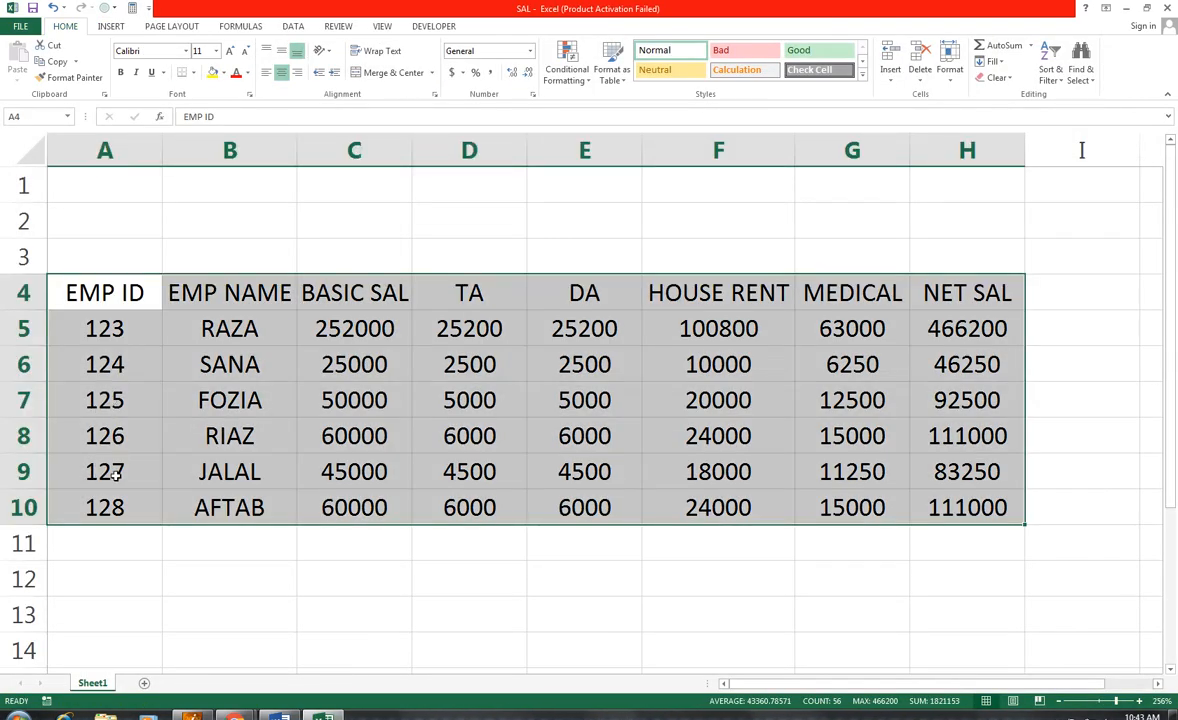
left_click(279, 716)
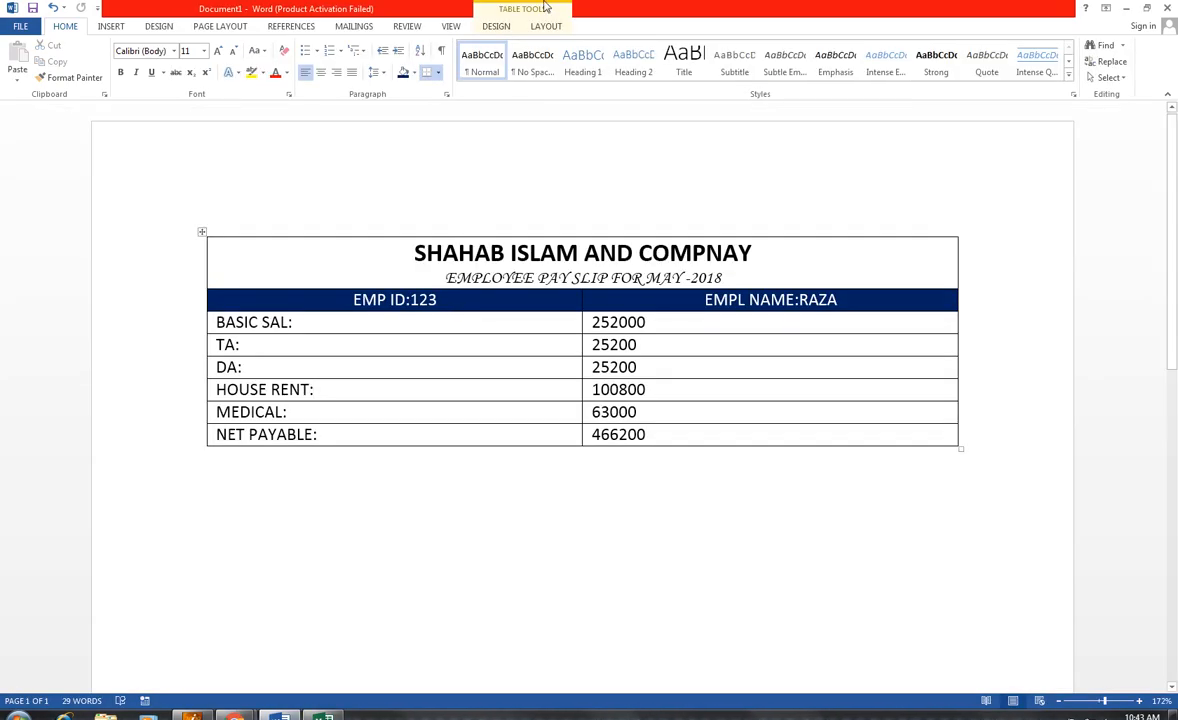
Check the print preview of the pay slip for the first and second merge records.
left_click(354, 27)
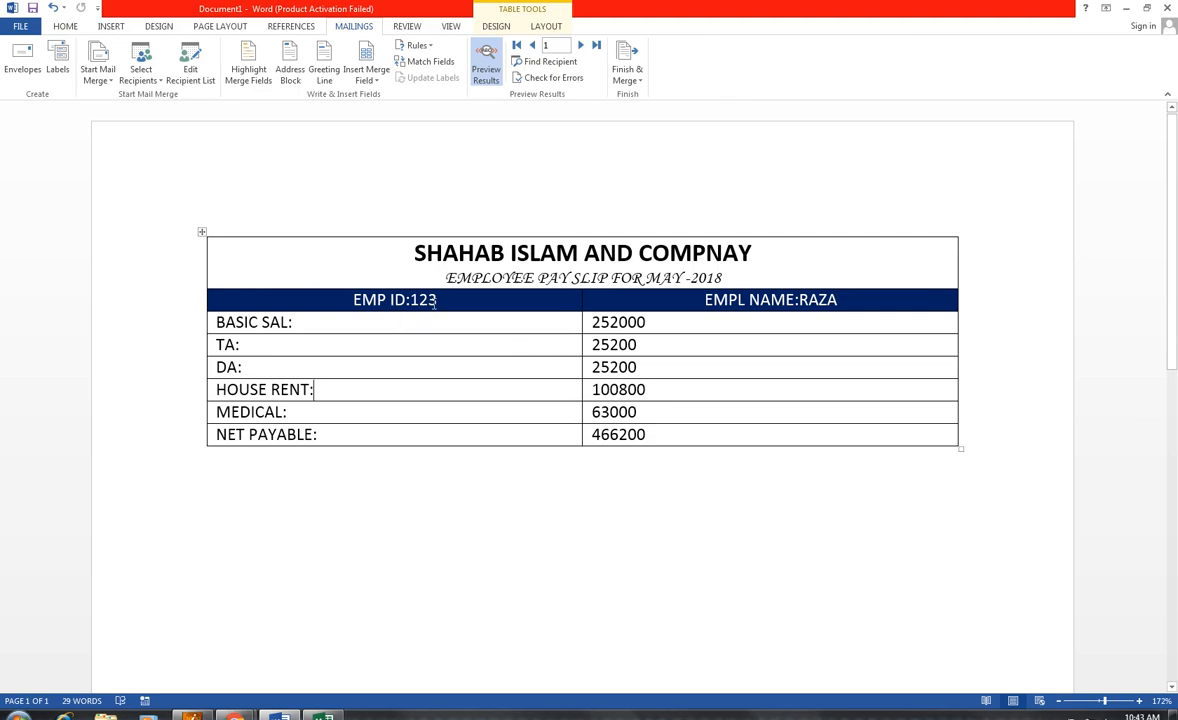
key("ctrl+p")
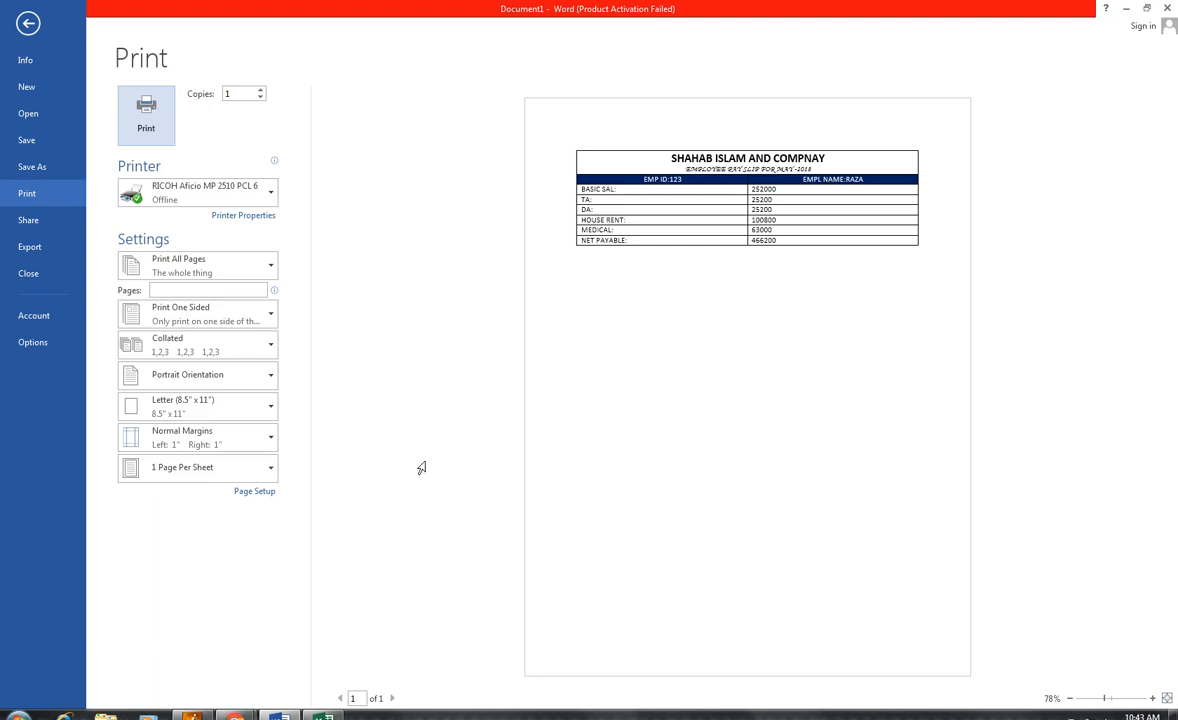
left_click(33, 29)
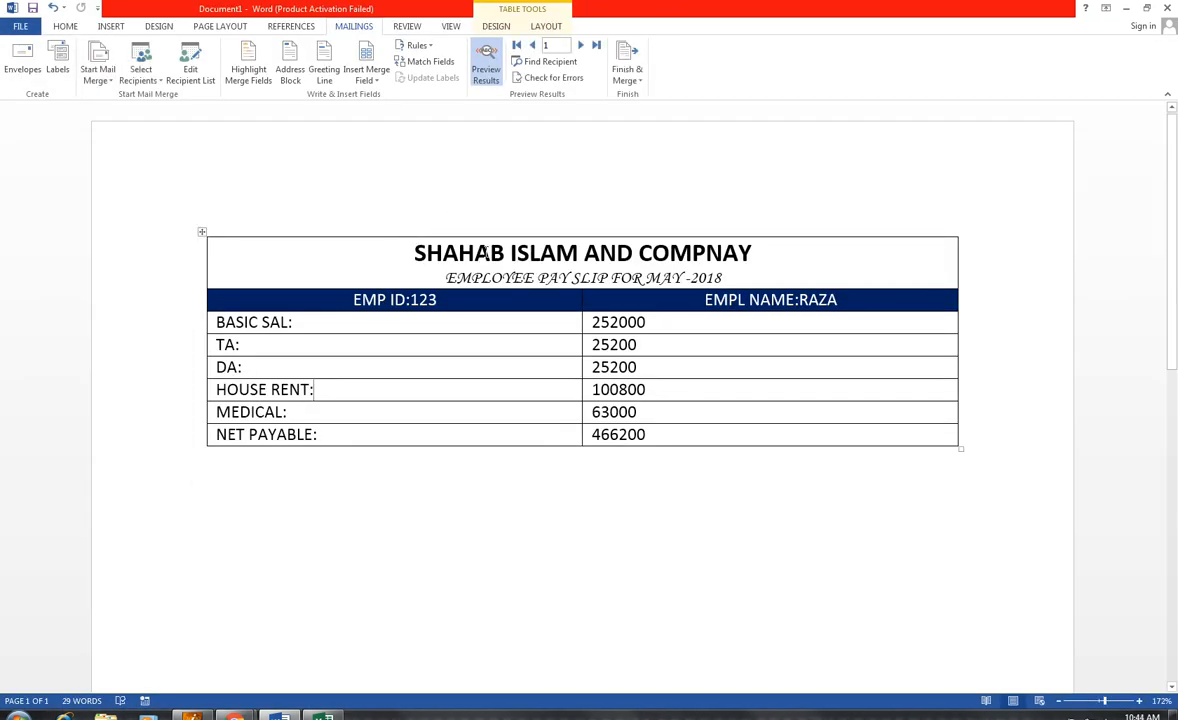
left_click(578, 46)
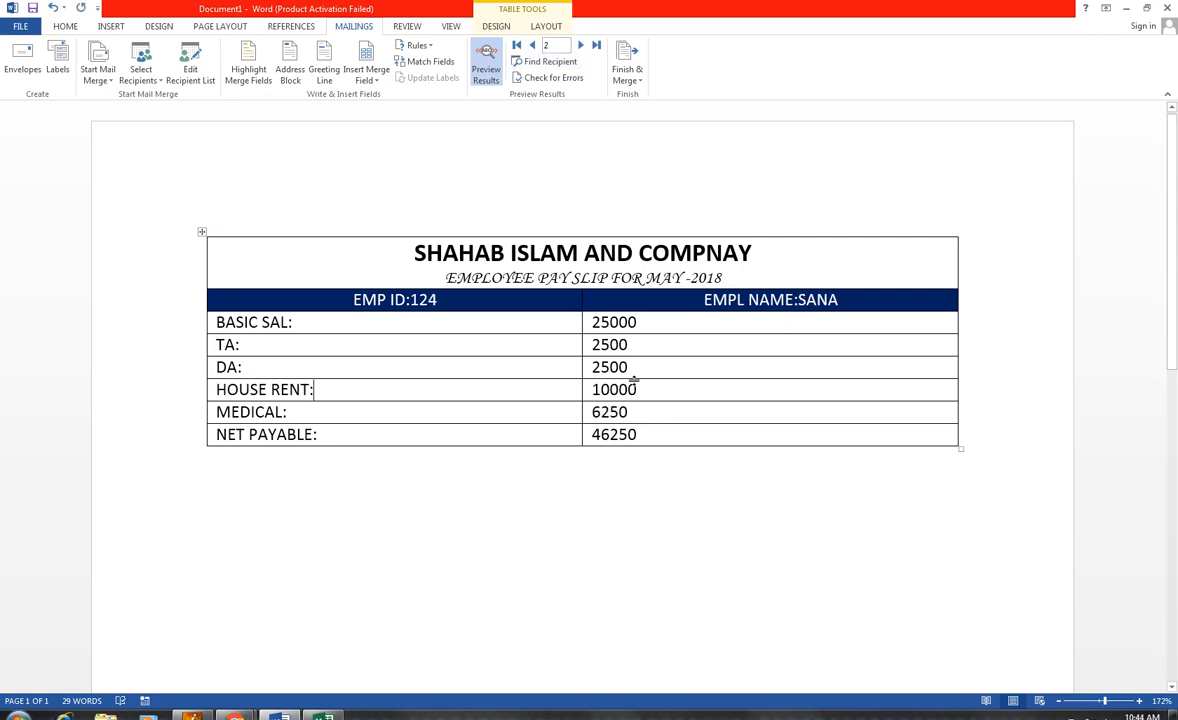
key("ctrl+p")
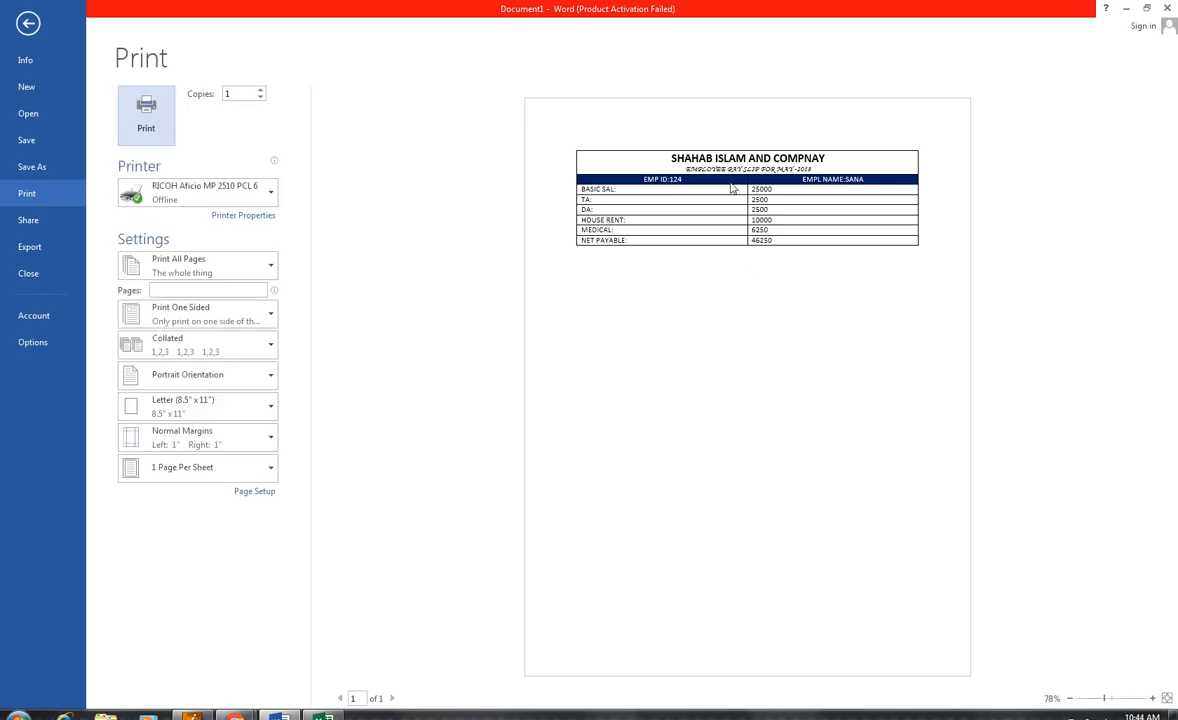
left_click(30, 24)
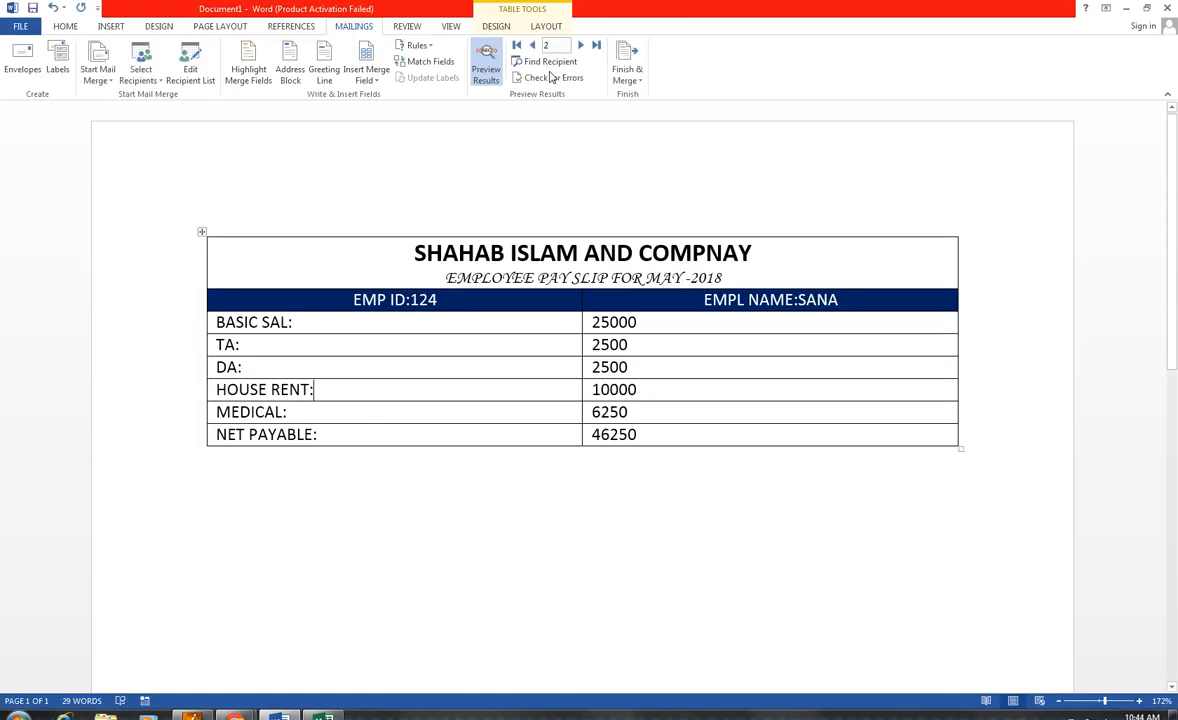
Browse the merge preview forward to the fifth record and back to the first.
left_click(578, 46)
left_click(578, 46)
left_click(578, 46)
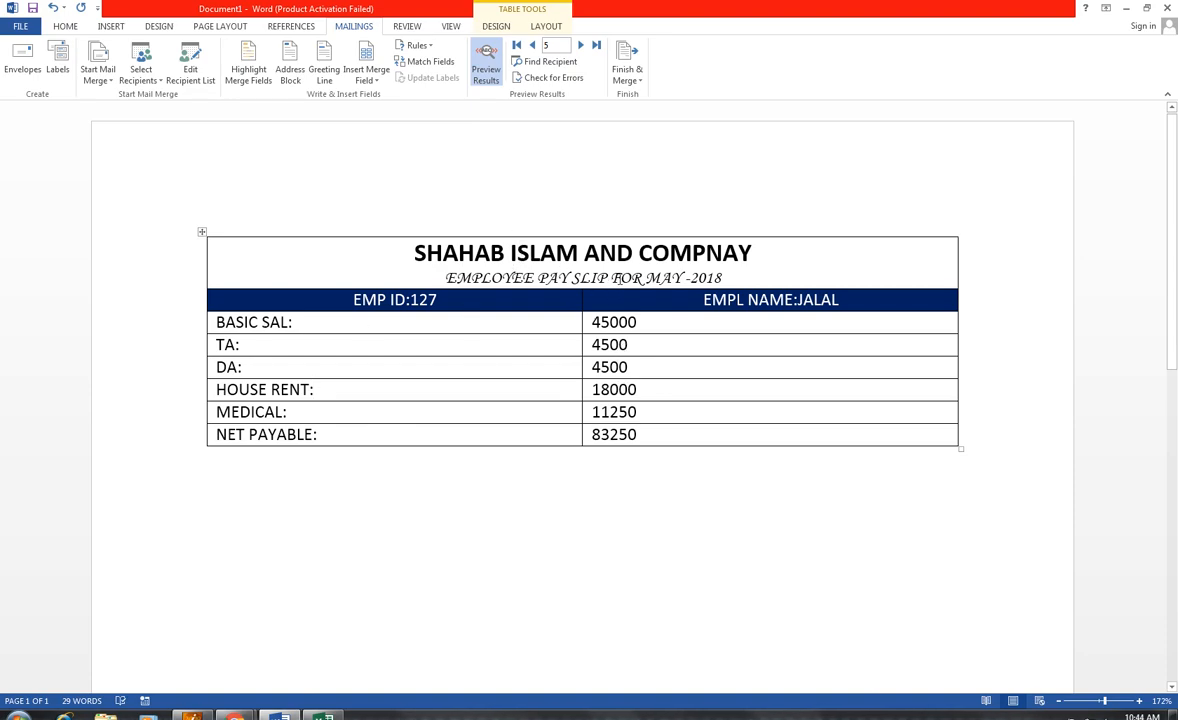
left_click(532, 47)
left_click(532, 47)
left_click(532, 47)
left_click(532, 47)
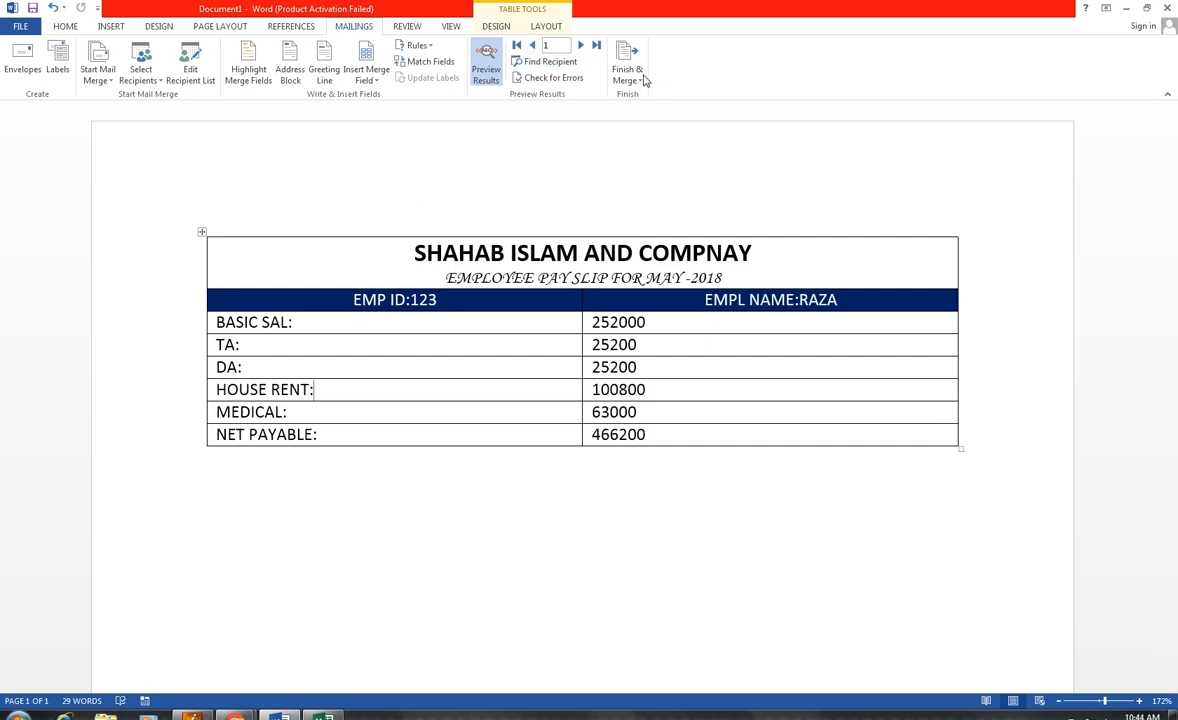
Finish the mail merge by merging all records into a new document of individual pay slips.
left_click(627, 78)
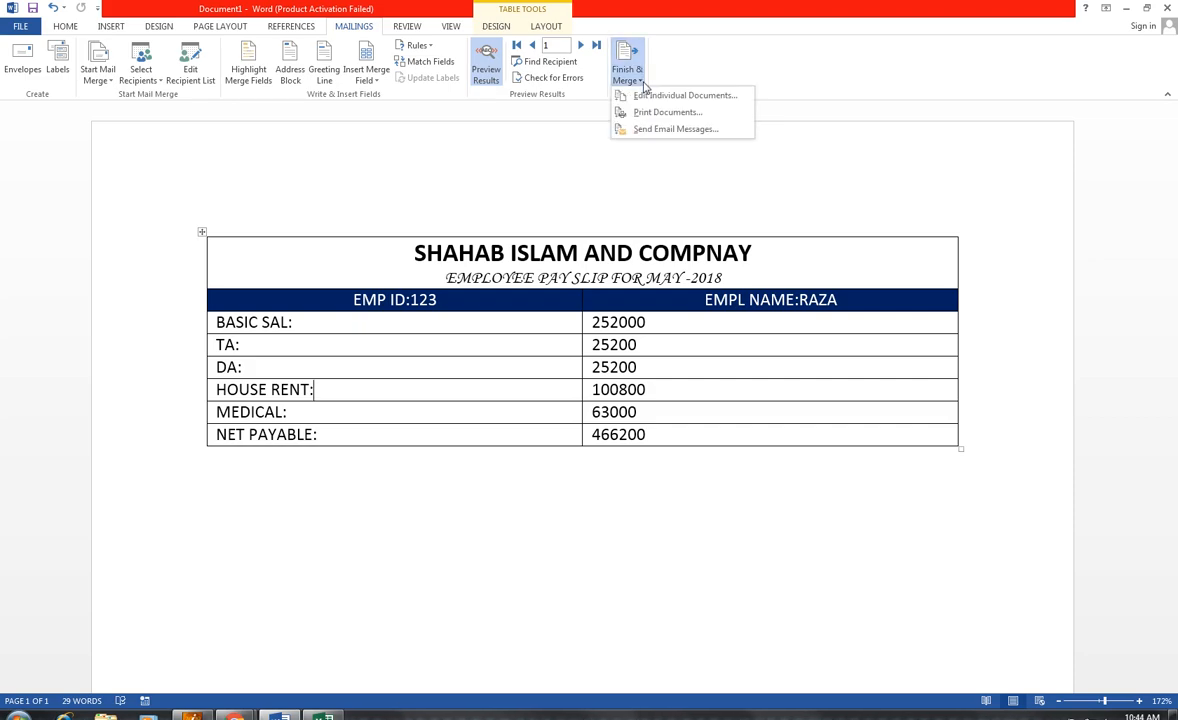
left_click(769, 83)
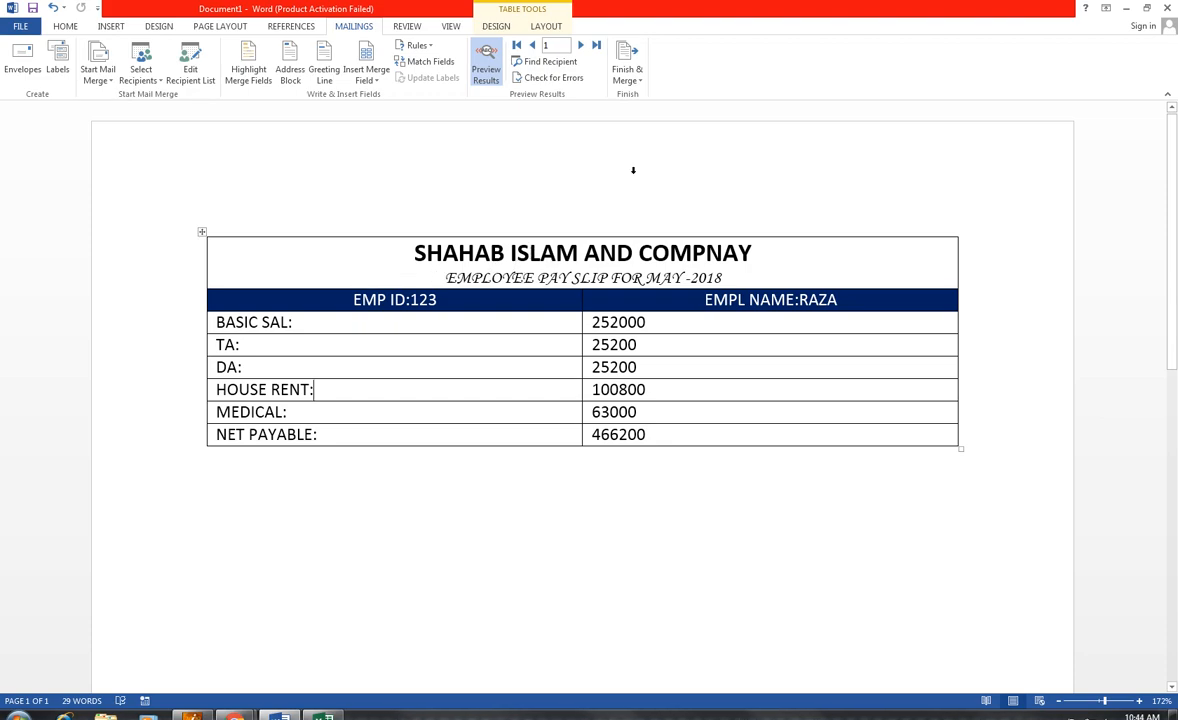
left_click(641, 86)
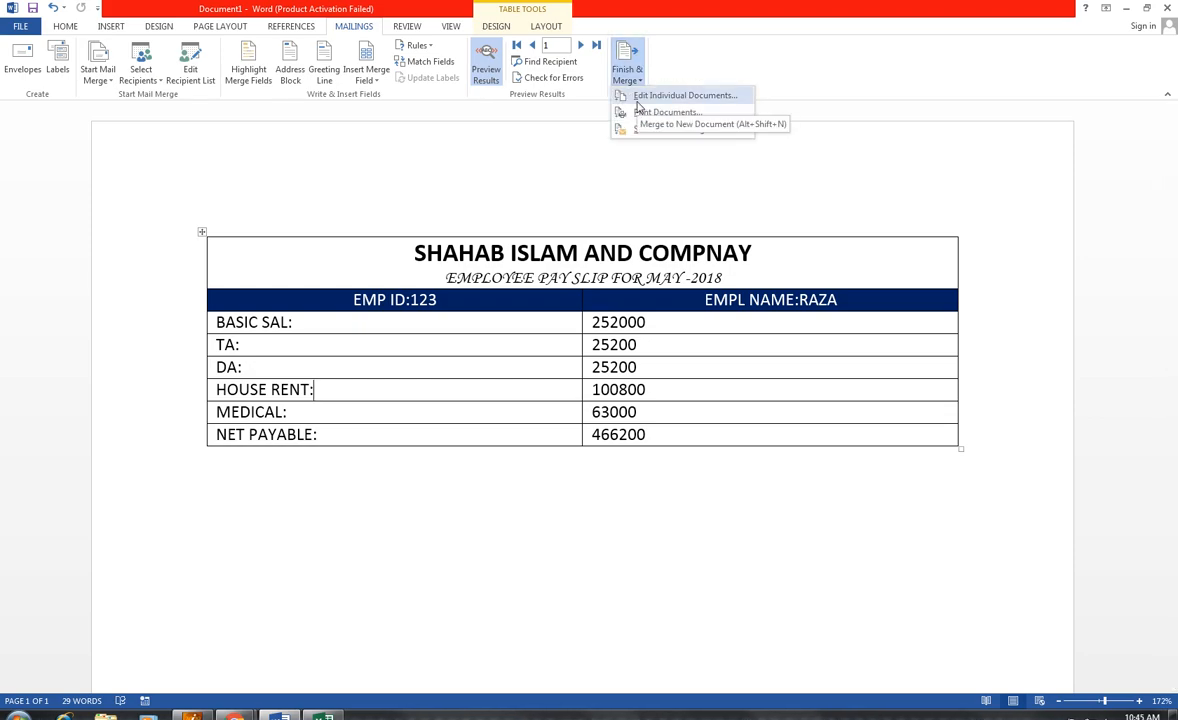
left_click(637, 99)
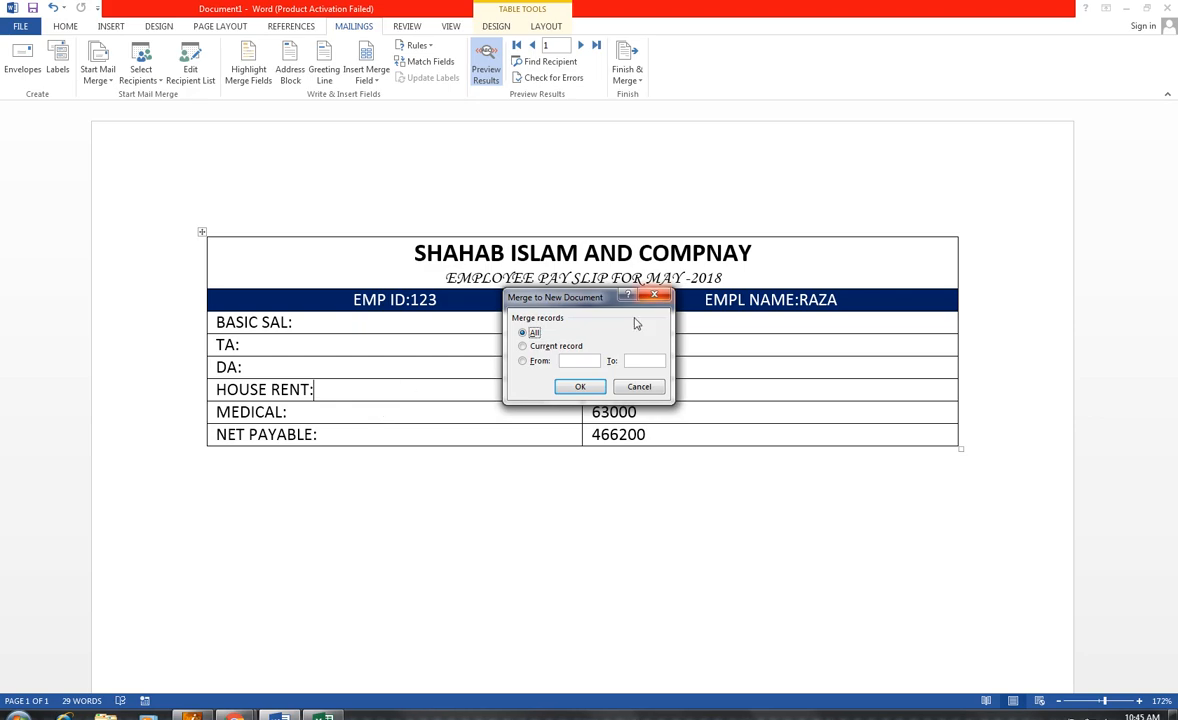
left_click(588, 387)
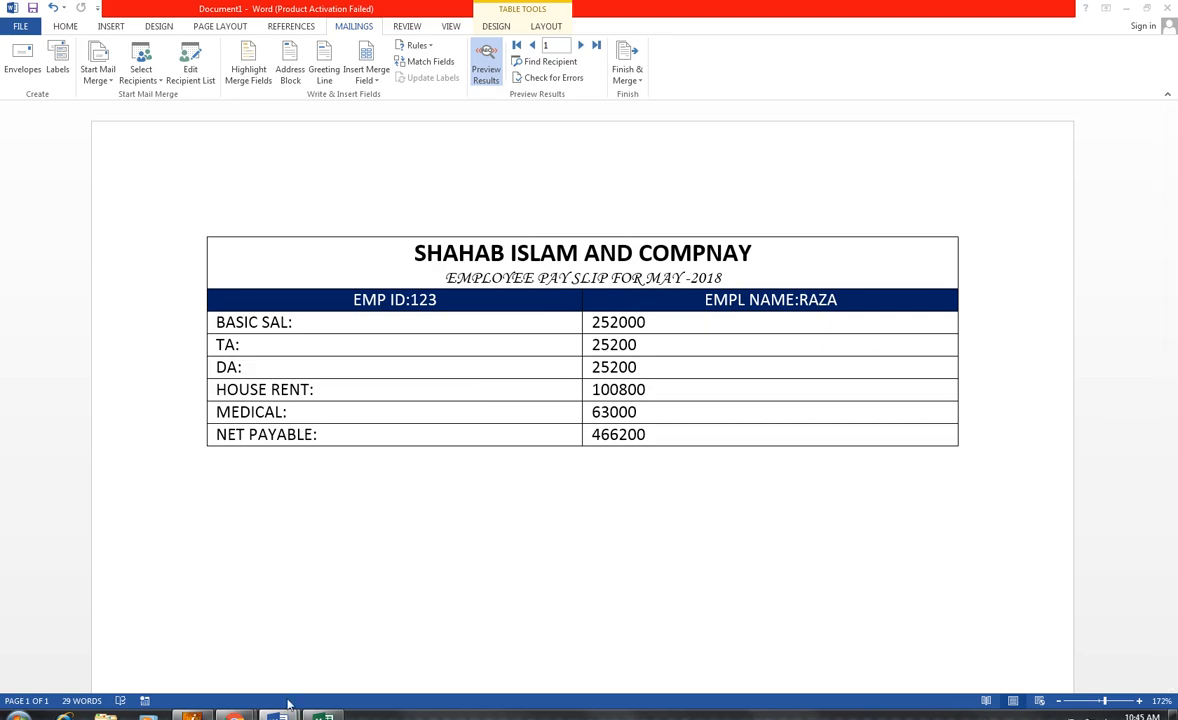
mouse_move(278, 715)
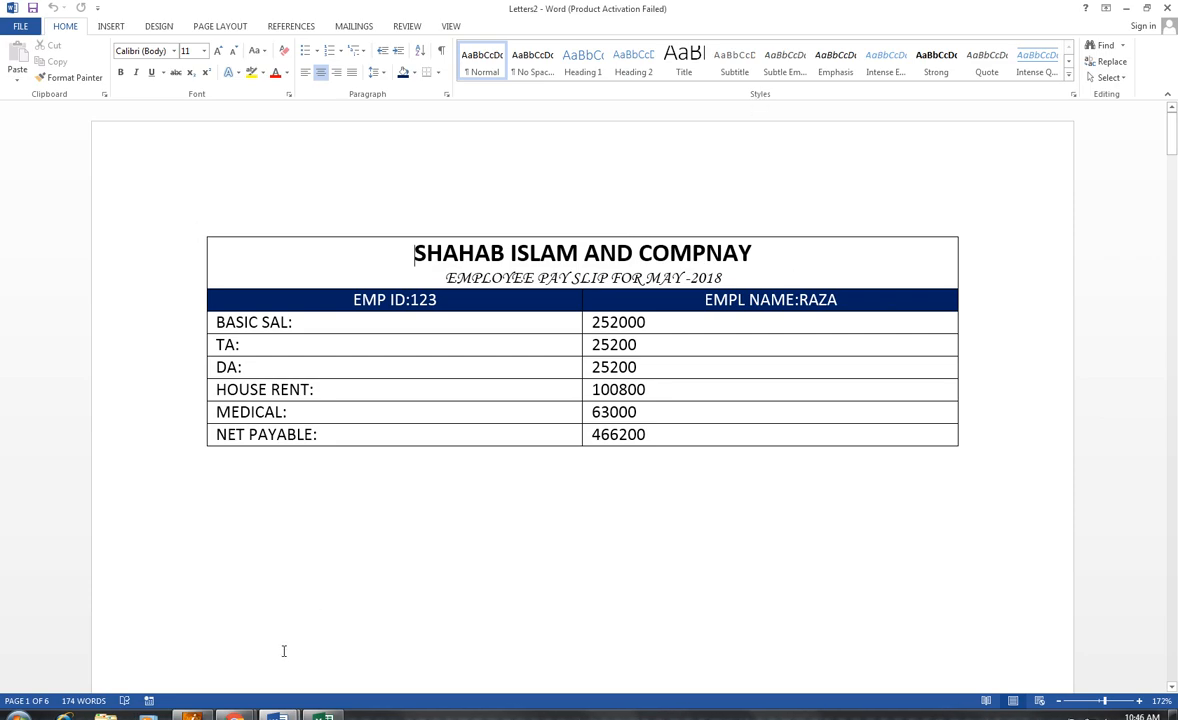
Review the Merge to New Document options in the main pay slip document, cancel them, and return to the merged Letters2 document.
mouse_move(281, 716)
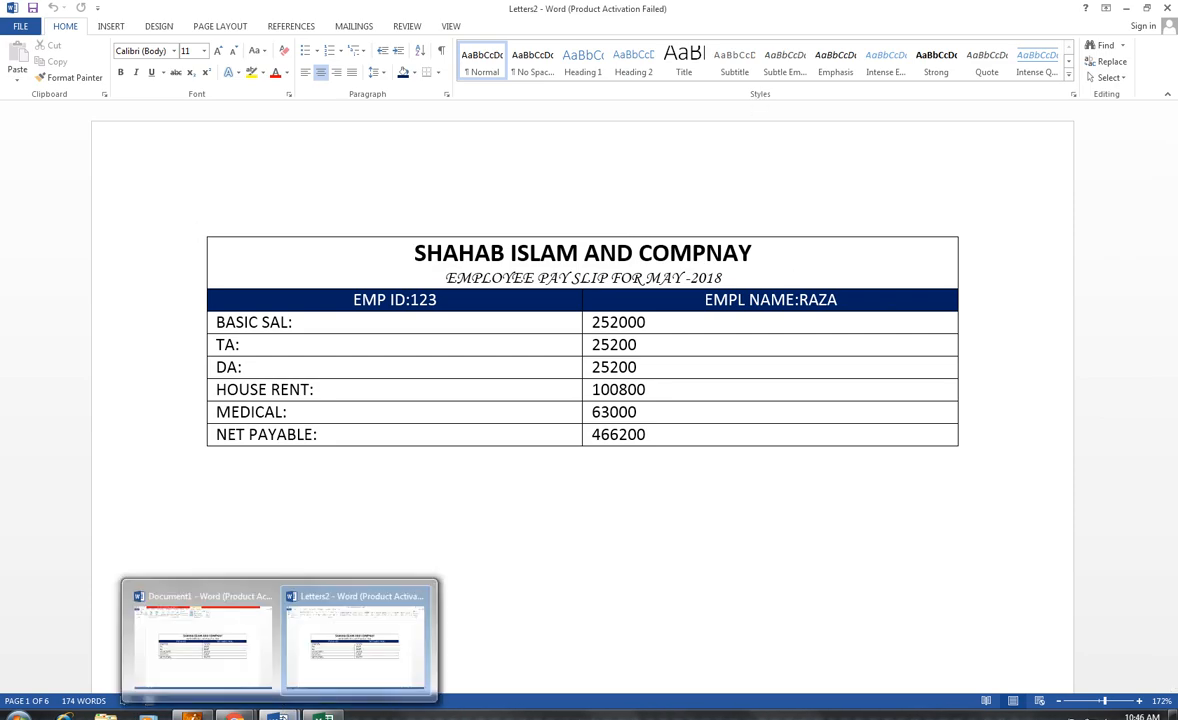
left_click(200, 630)
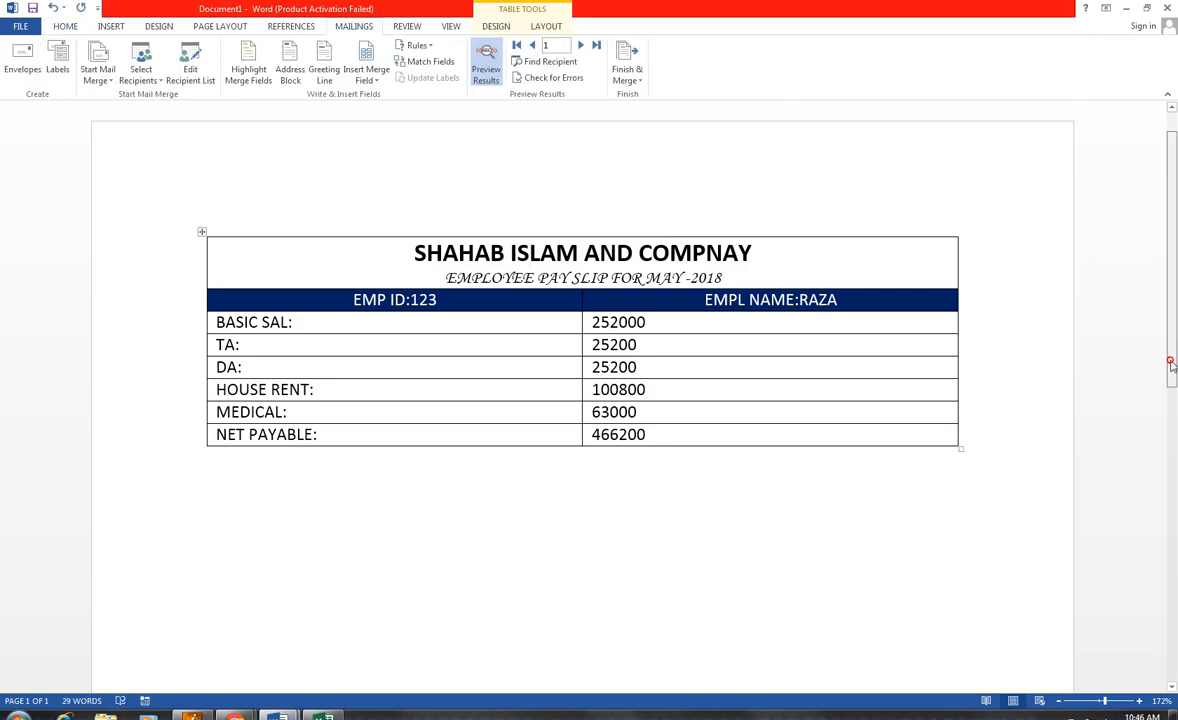
left_click(1172, 425)
left_click(1172, 355)
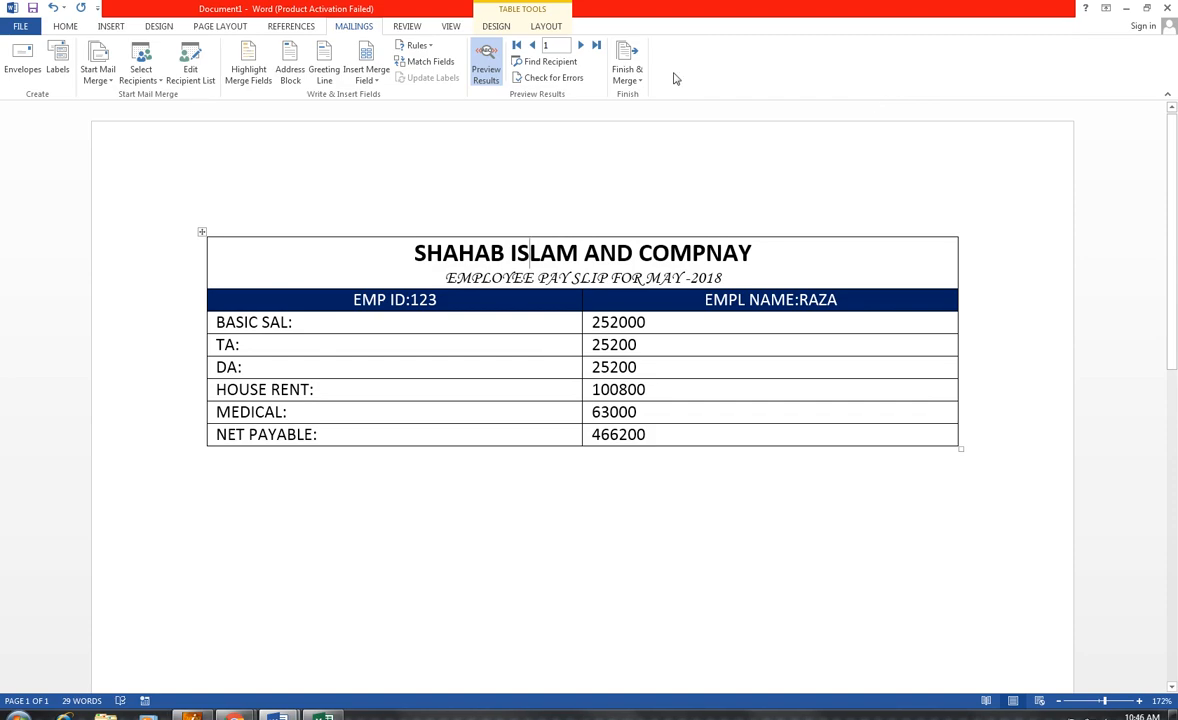
left_click(630, 76)
left_click(660, 95)
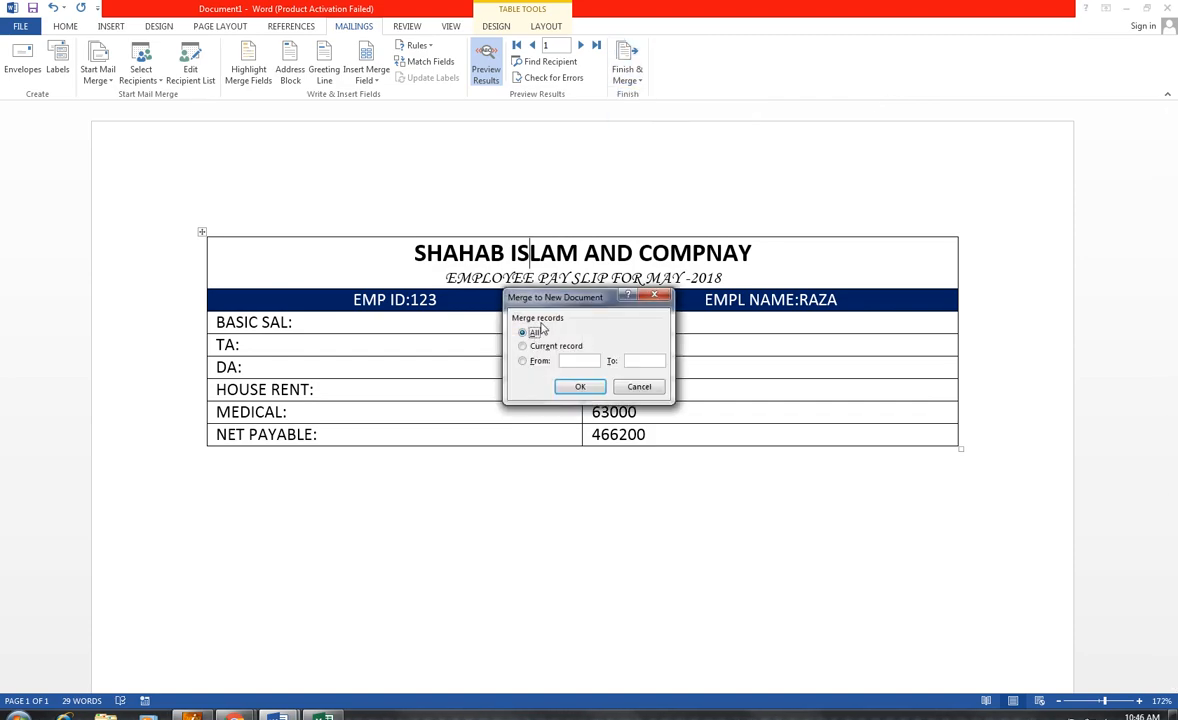
left_click(639, 386)
mouse_move(278, 714)
left_click(272, 588)
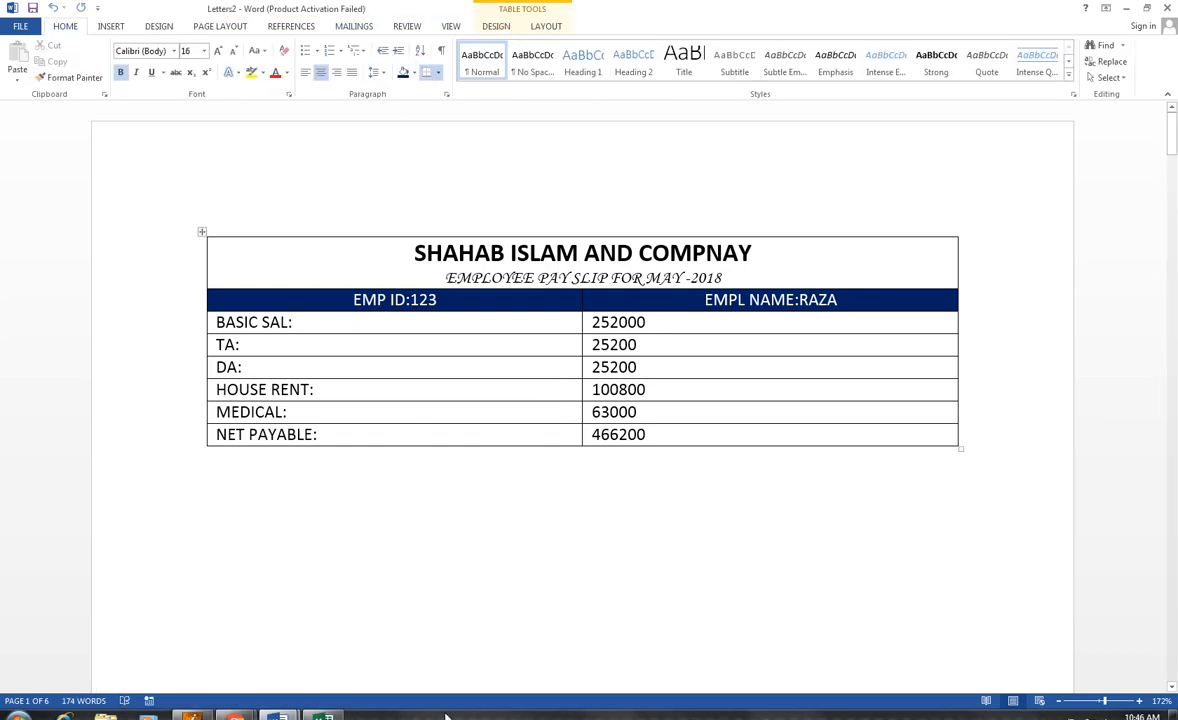
Check the source salary records in Excel and return to the merged Letters2 document in Word.
left_click(330, 716)
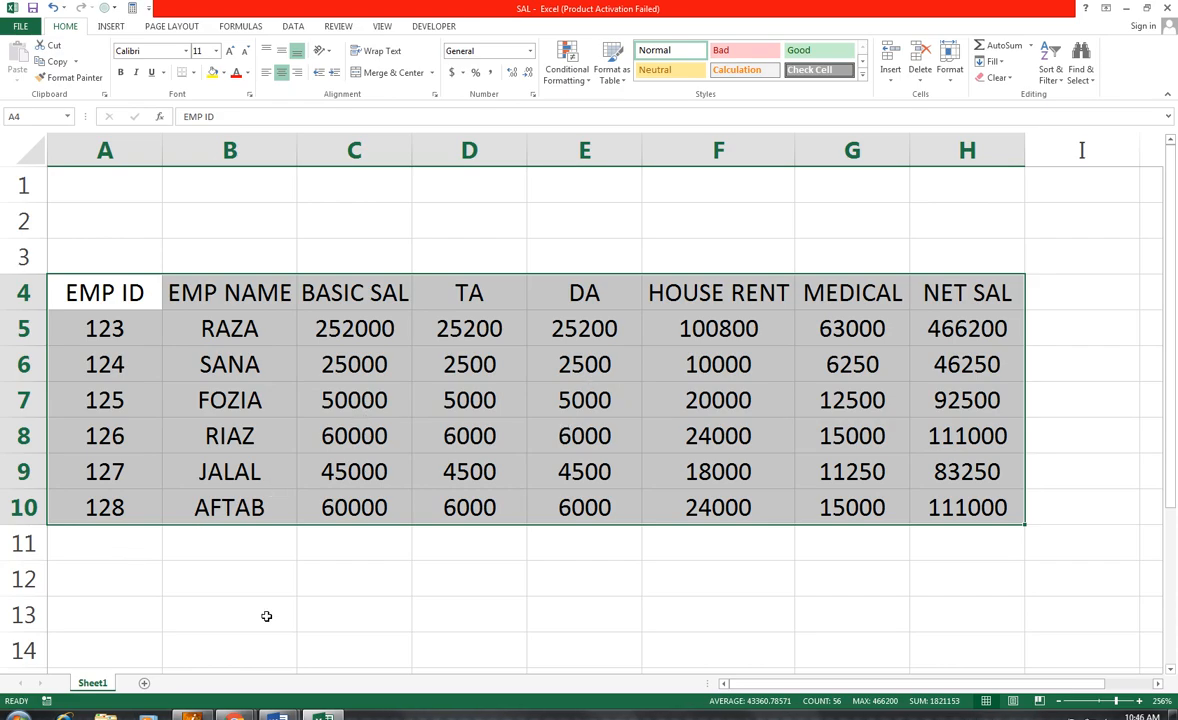
mouse_move(278, 716)
left_click(320, 620)
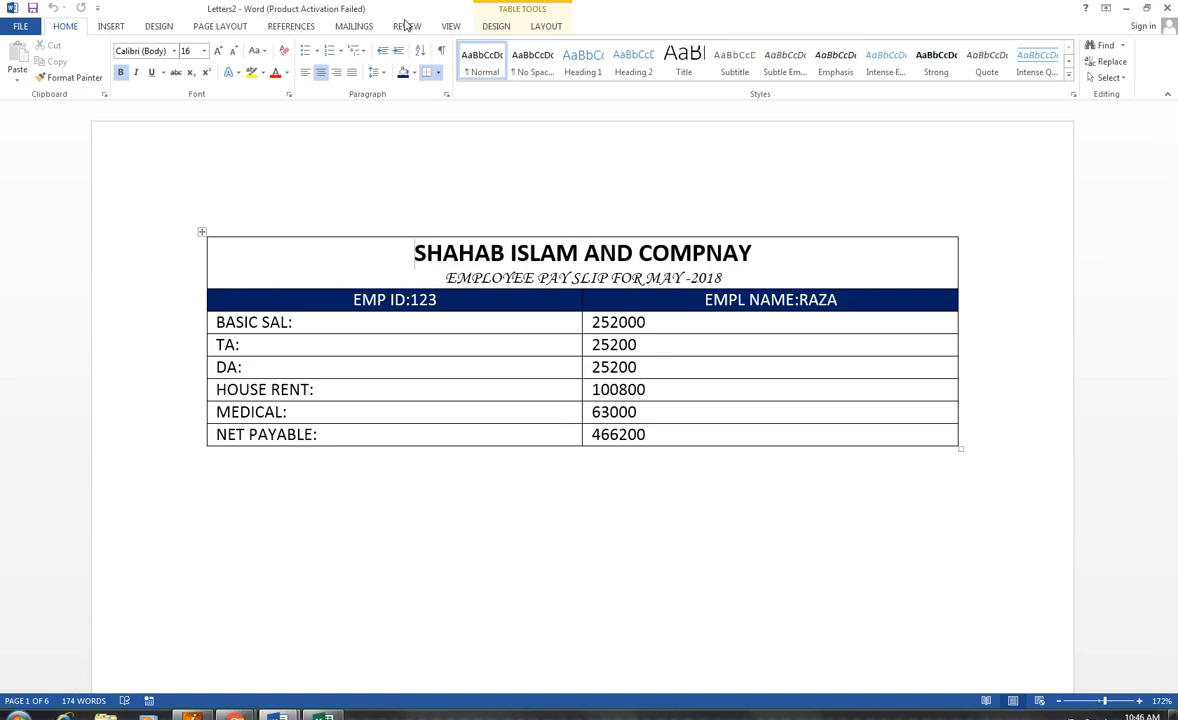
Compare the mail merge tools available in the Letters2 document with those in the main pay slip document.
left_click(356, 26)
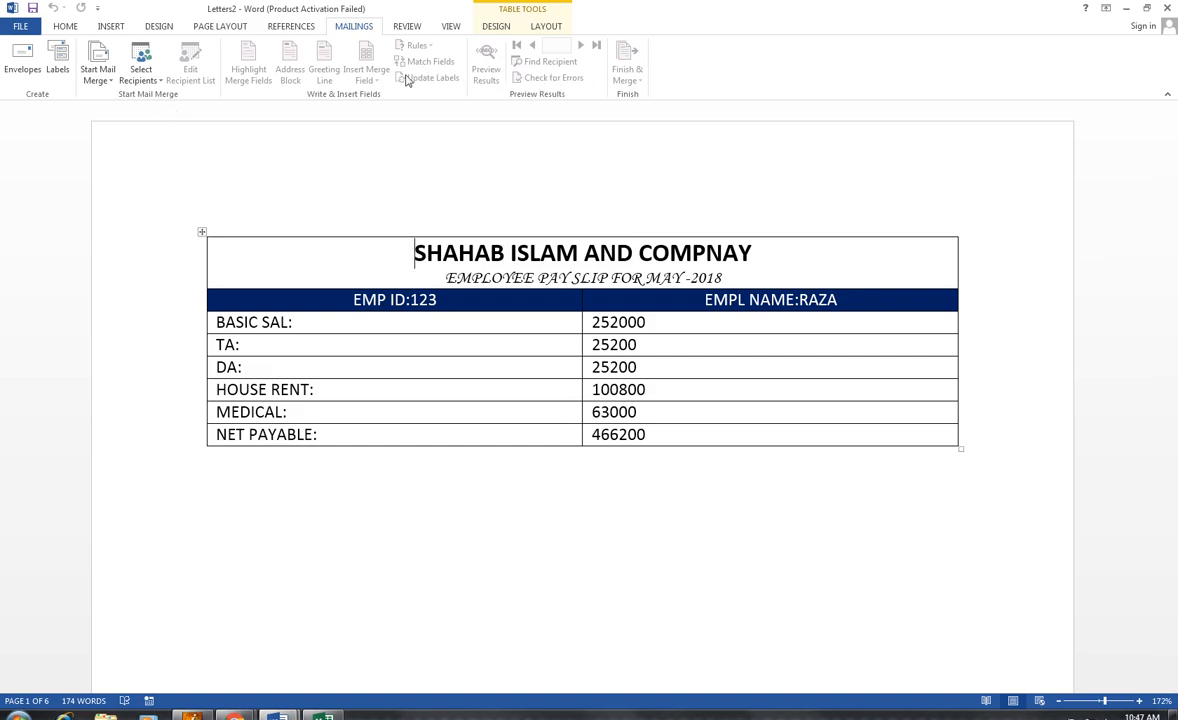
mouse_move(278, 714)
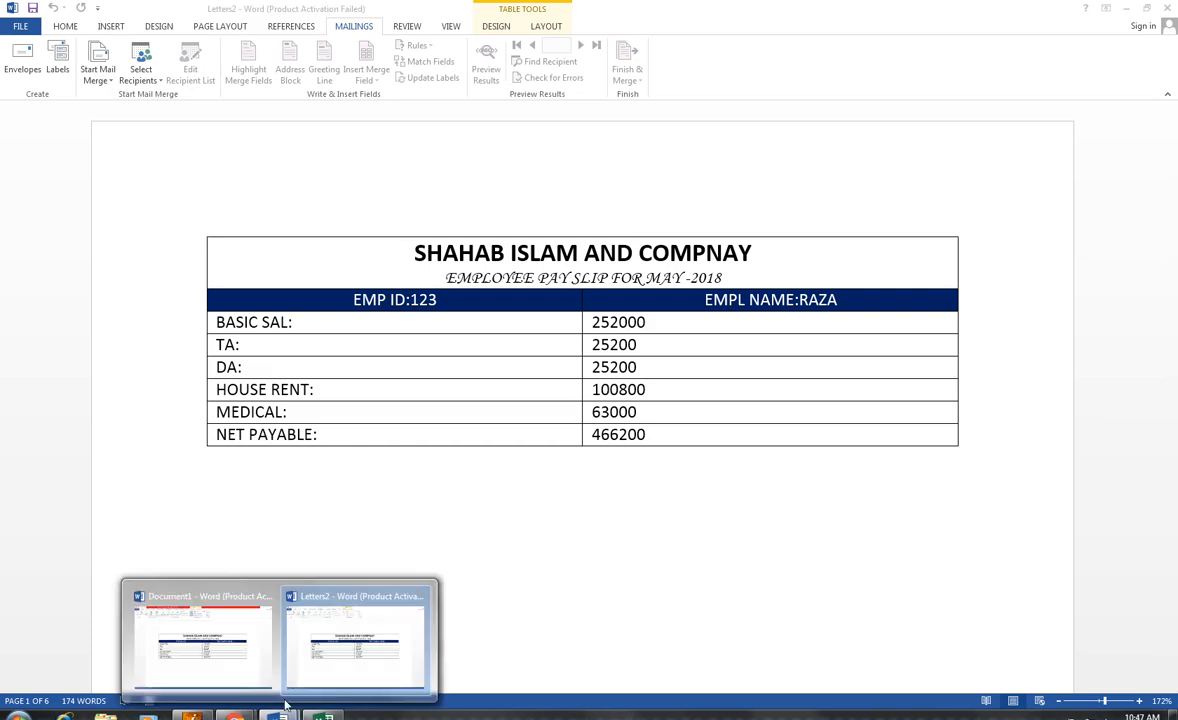
left_click(208, 568)
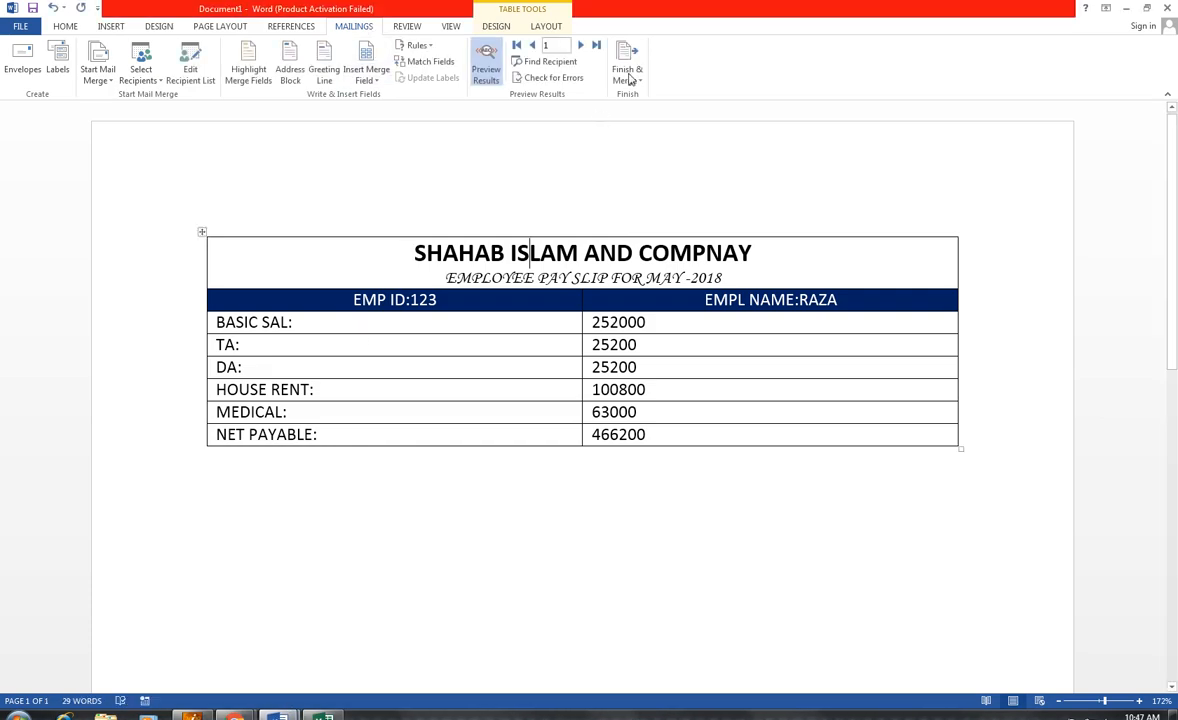
mouse_move(278, 714)
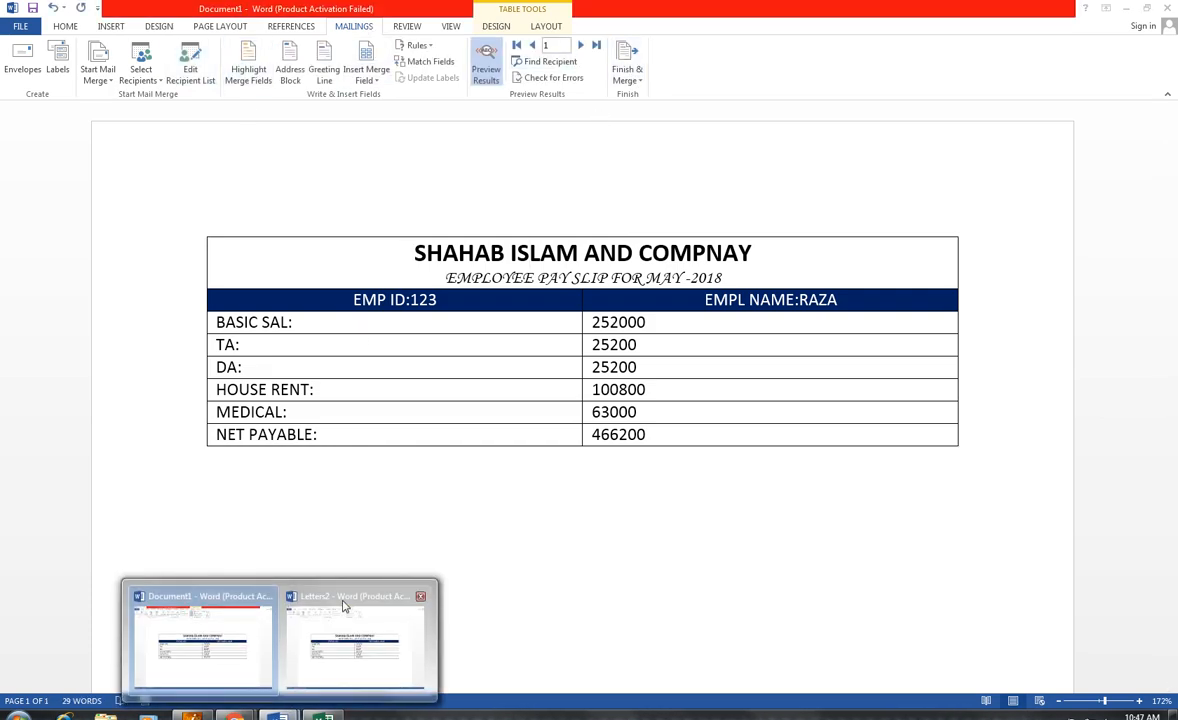
Return to the Letters2 document and examine all employees' pay slips together at 60% zoom.
left_click(342, 607)
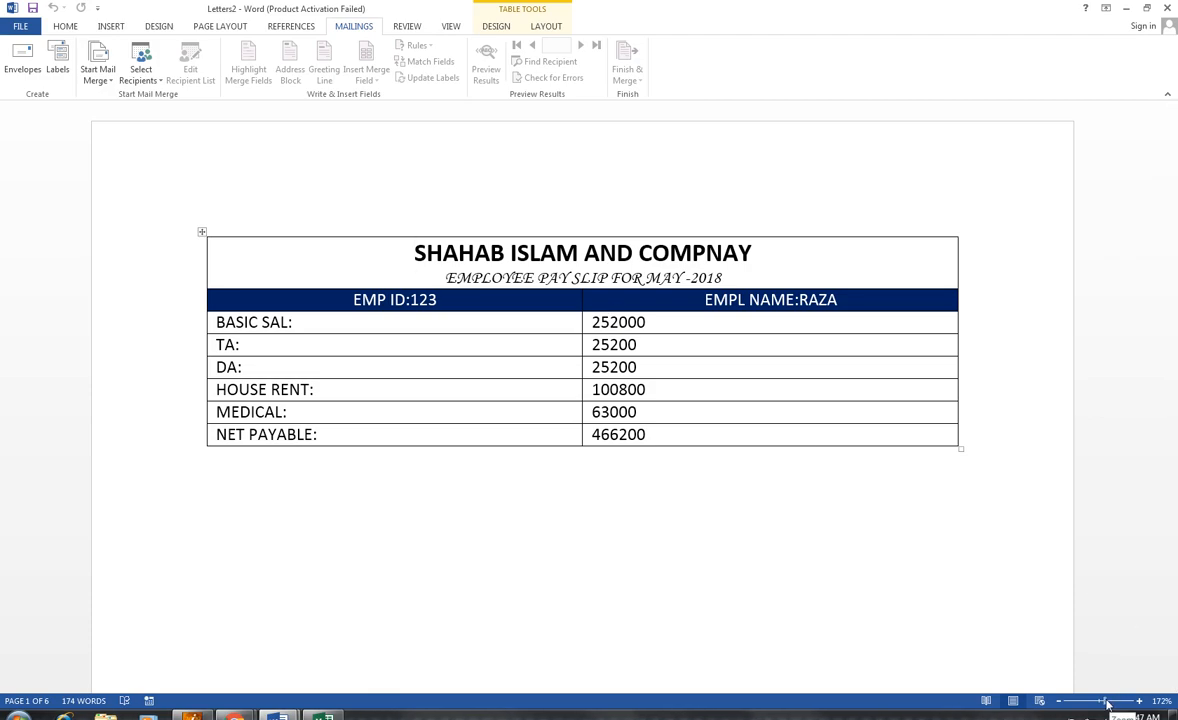
mouse_move(1104, 703)
left_mouse_down()
mouse_move(1069, 700)
mouse_move(1083, 700)
left_mouse_up()
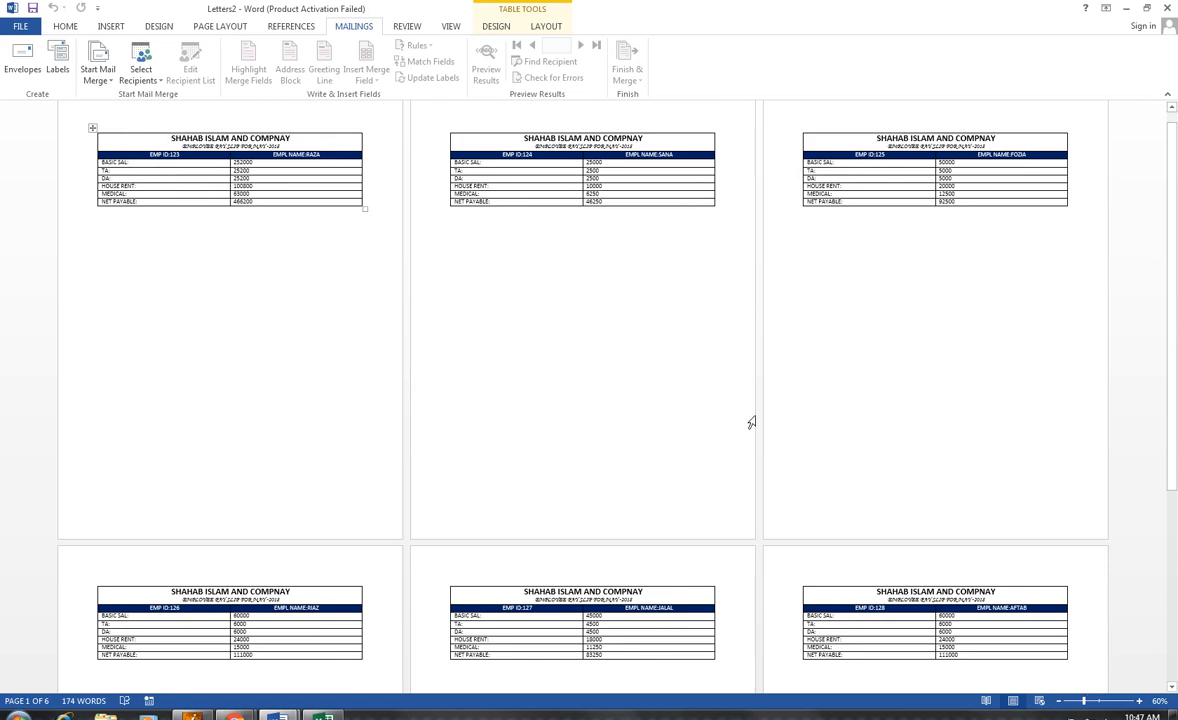
scroll(567, 422, "up", 1)
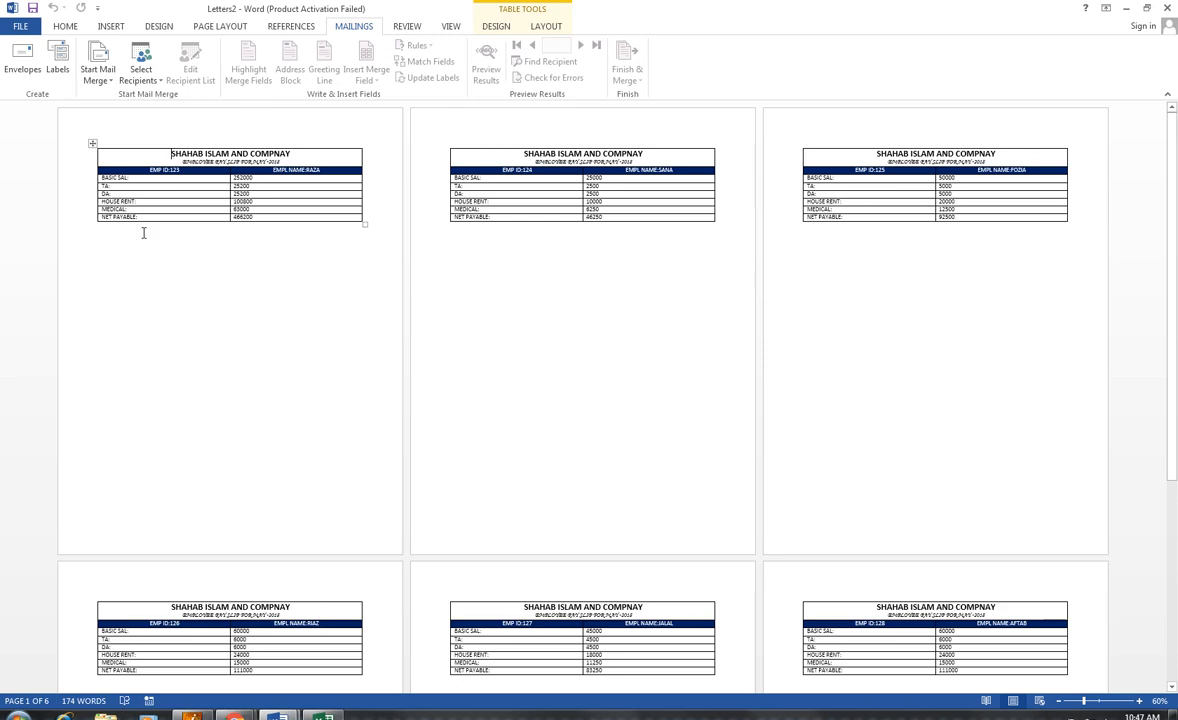
Review the page orientation and paper size options for the Letters2 document, keeping the current layout.
left_click(205, 26)
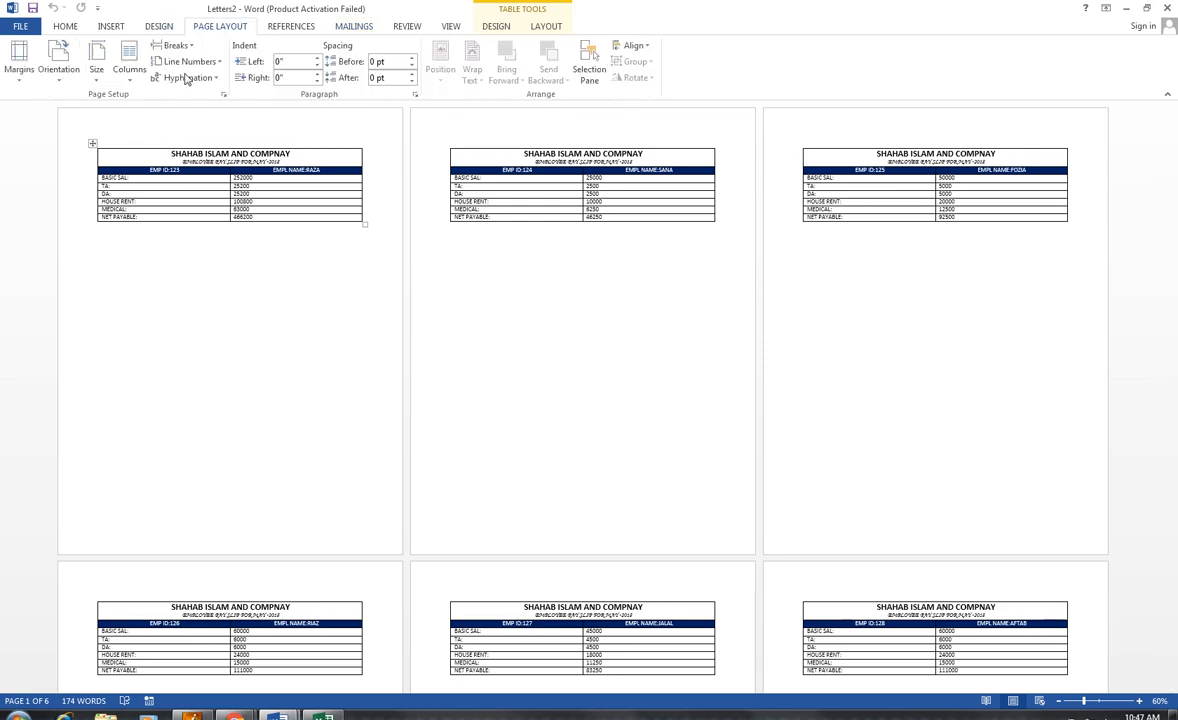
left_click(57, 78)
left_click(57, 76)
left_click(96, 66)
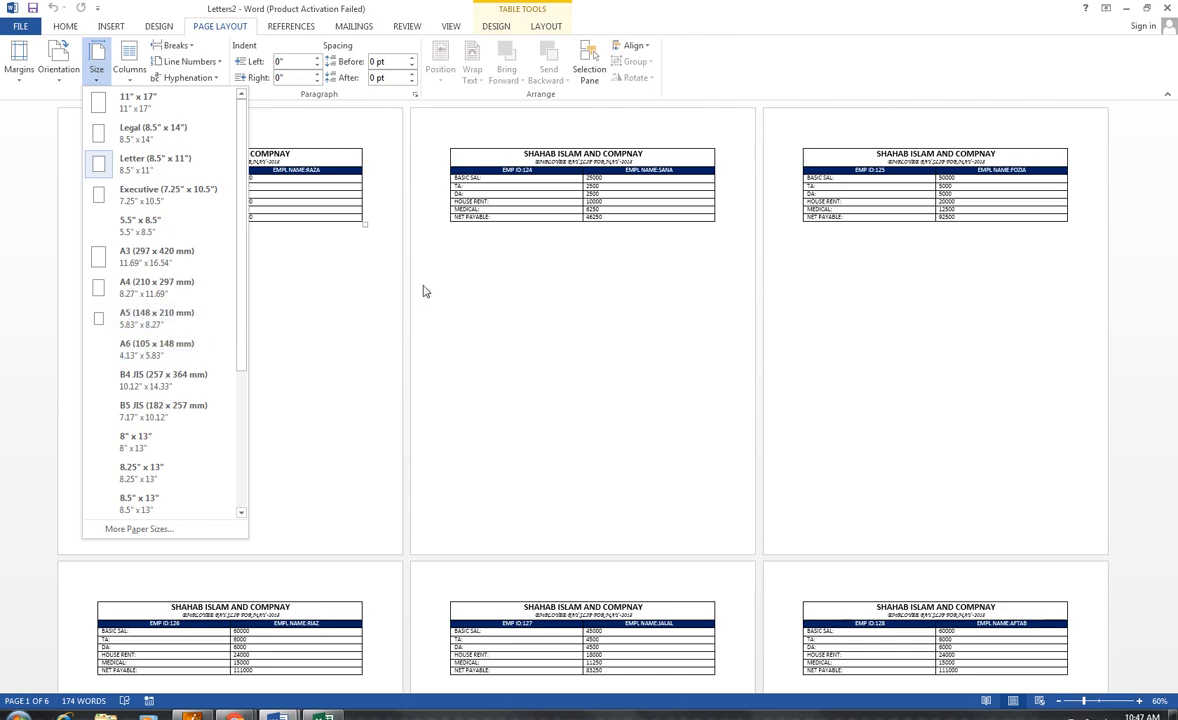
left_click(573, 316)
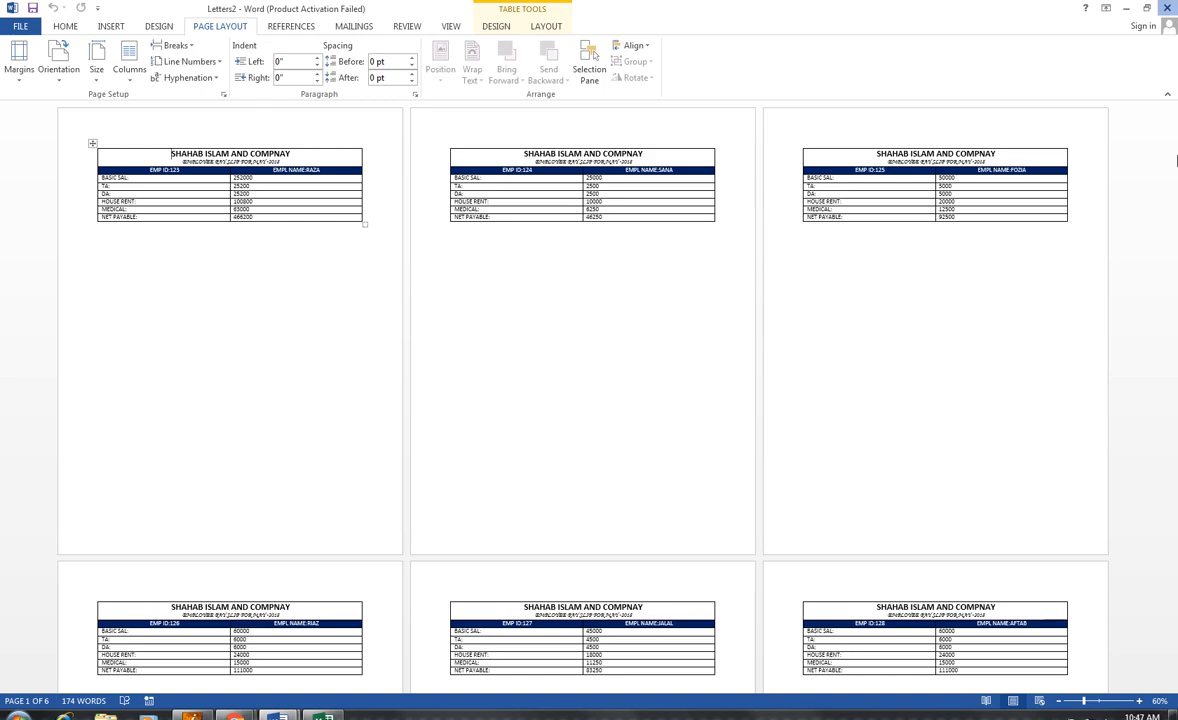
Close Letters2 without saving and merge all records from the main pay slip document into a new document.
left_click(1168, 8)
left_click(589, 388)
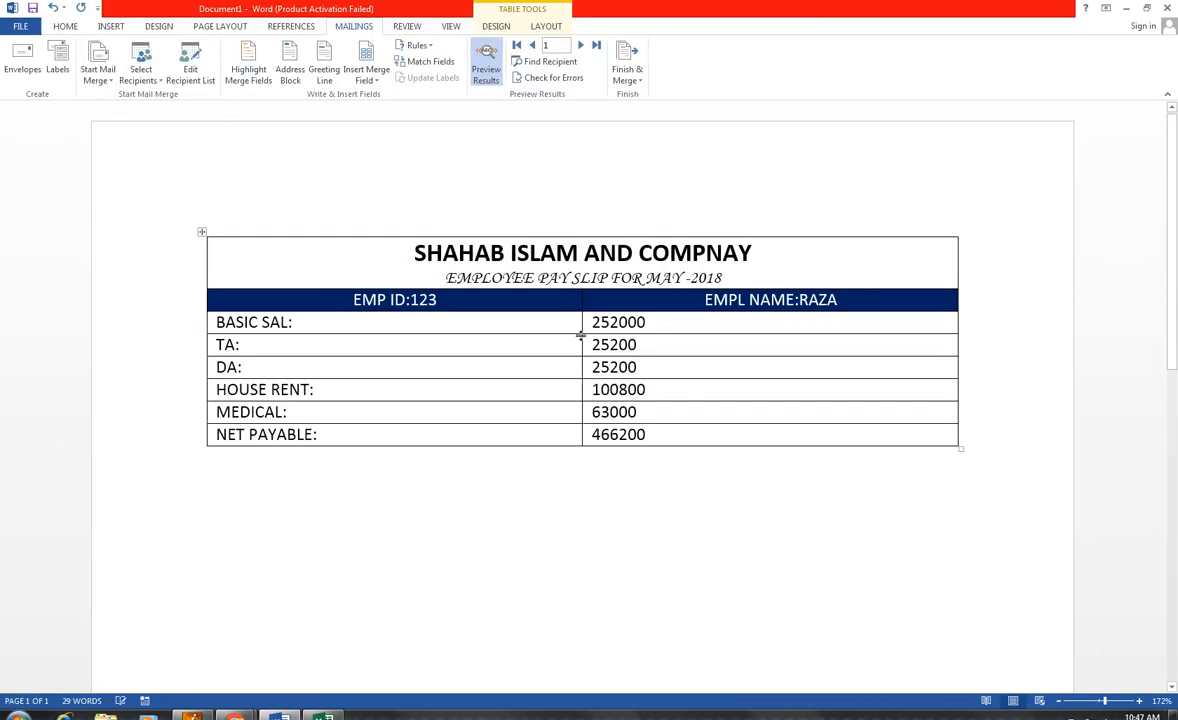
left_click(630, 72)
left_click(655, 96)
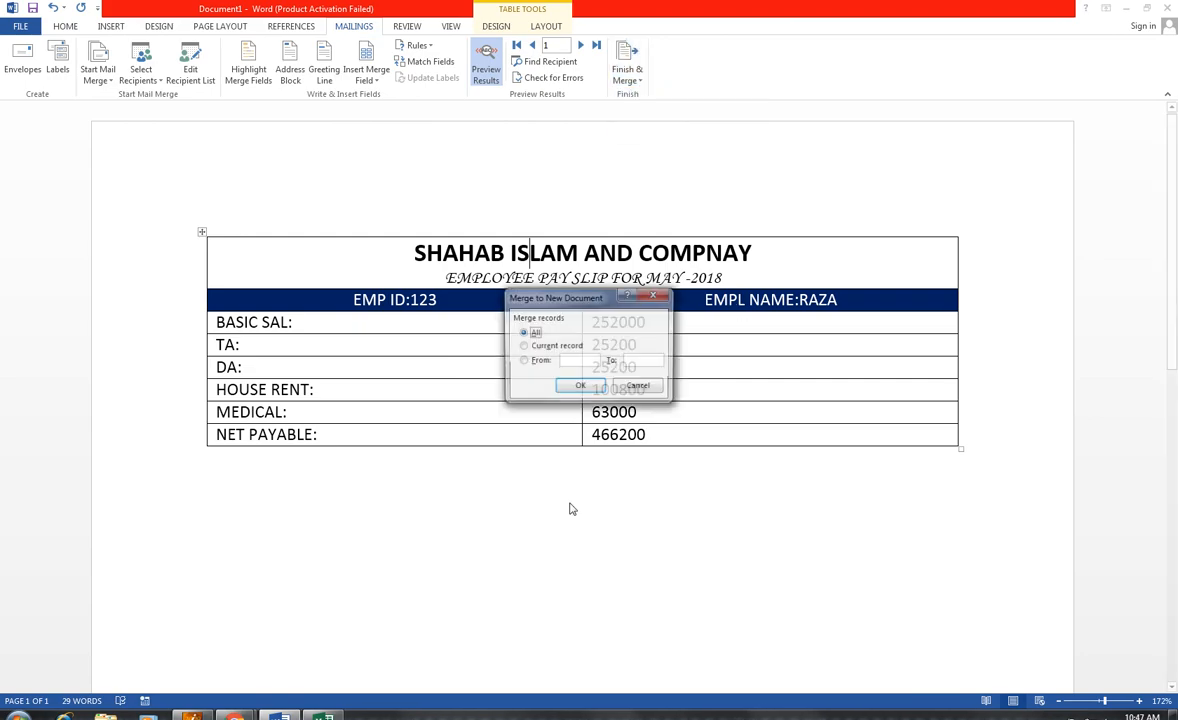
left_click(576, 386)
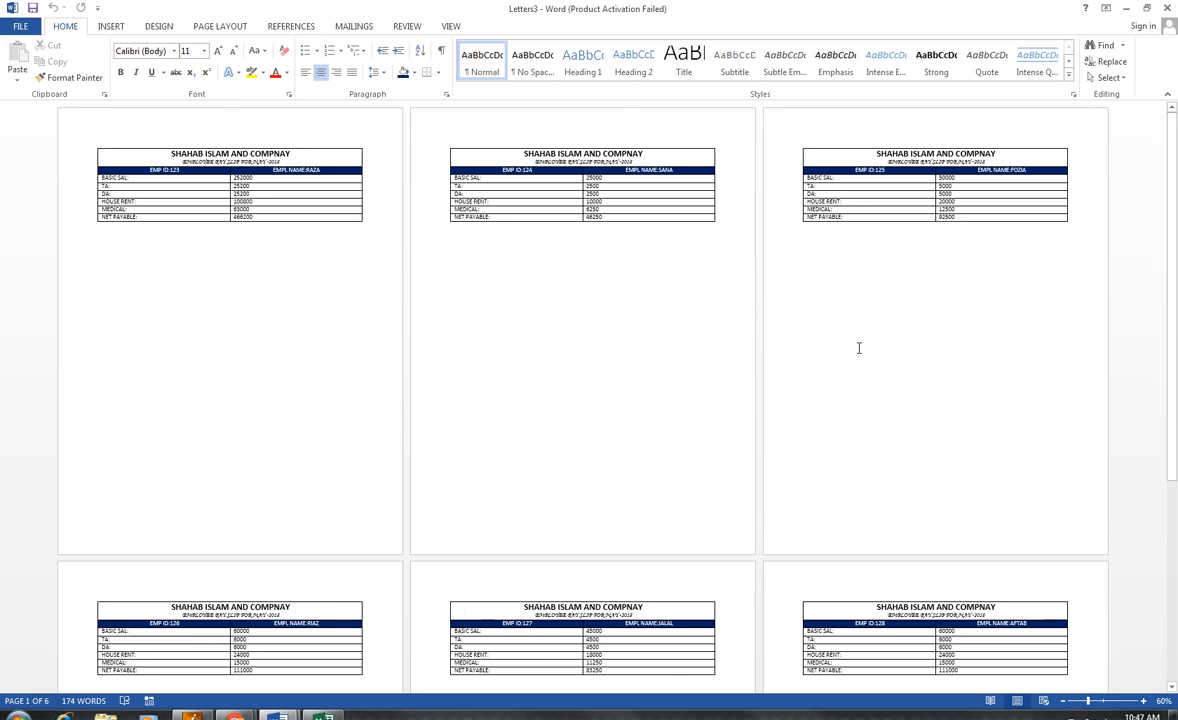
Page through the print preview of the merged pay slips to page 5, and return to the main pay slip document.
key("ctrl+p")
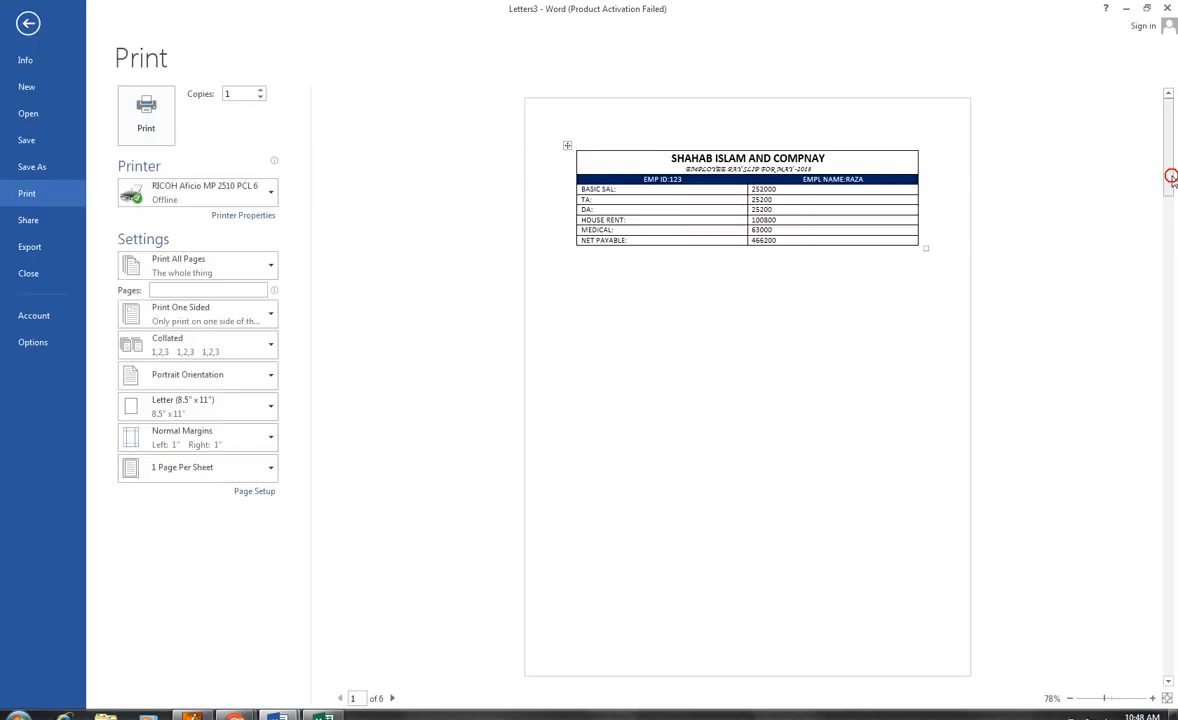
left_click(392, 699)
left_click(392, 699)
left_click(392, 699)
left_click(392, 699)
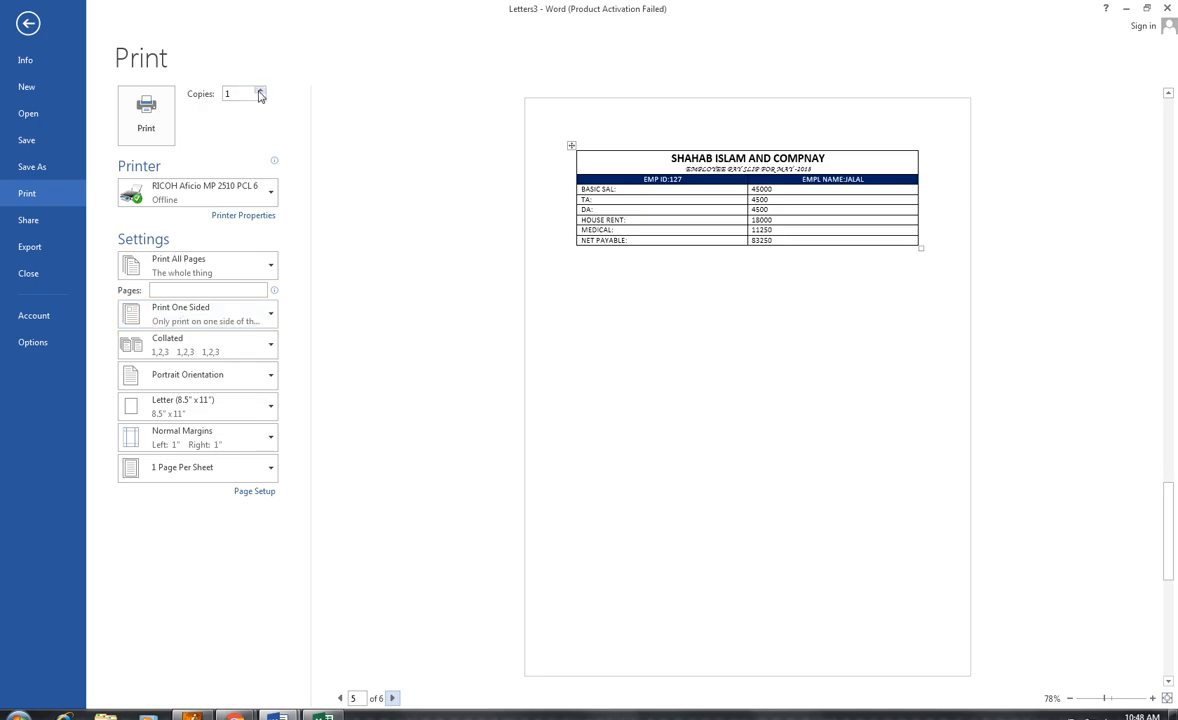
left_click(28, 24)
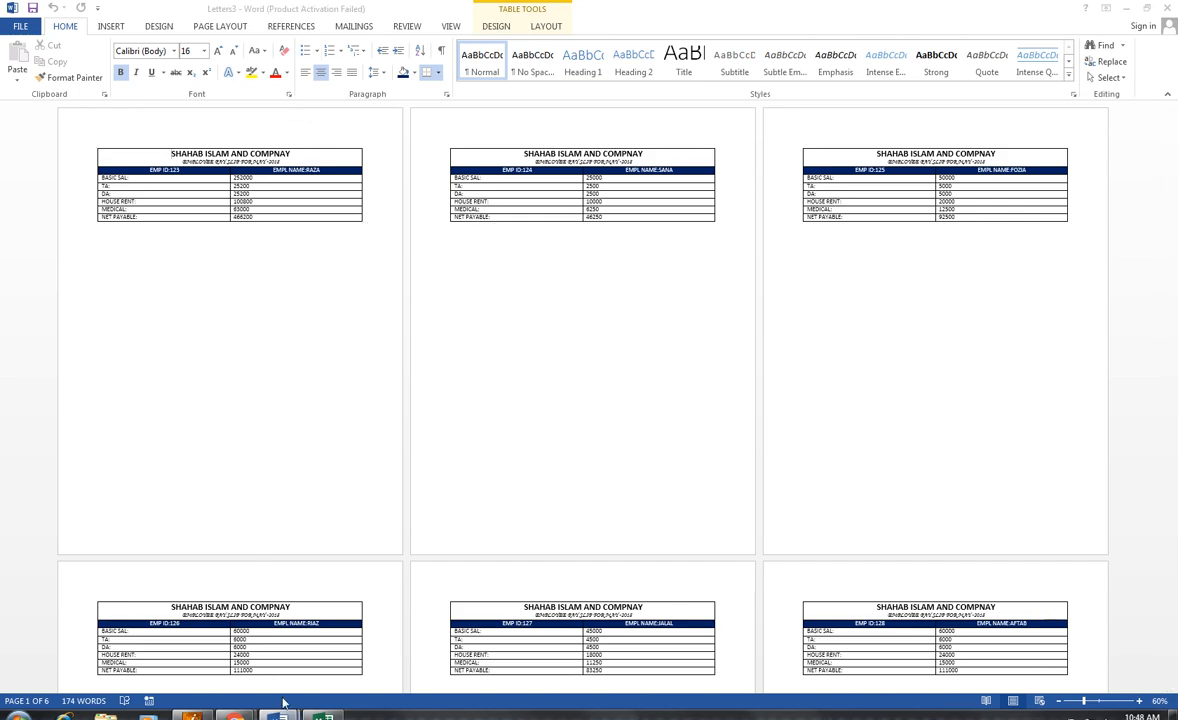
mouse_move(280, 712)
left_click(239, 628)
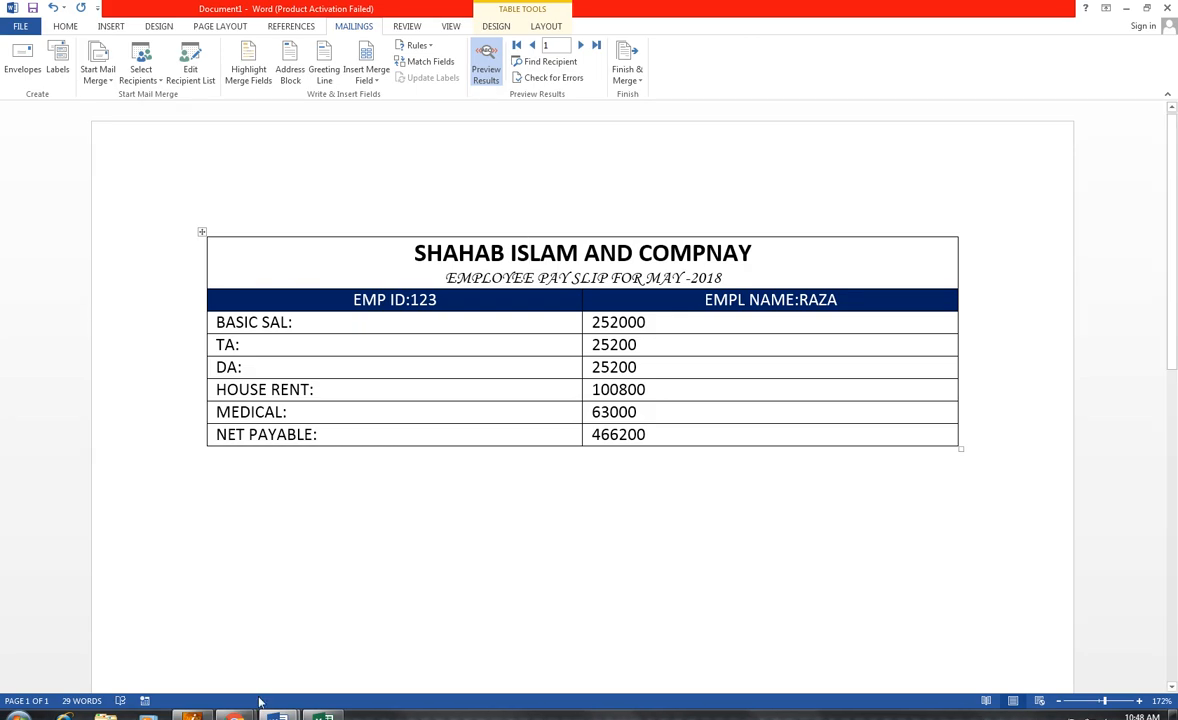
Switch to the YouTube channel's videos page in the browser, view it from the top, and dismiss the error dialog.
mouse_move(234, 714)
left_click(293, 600)
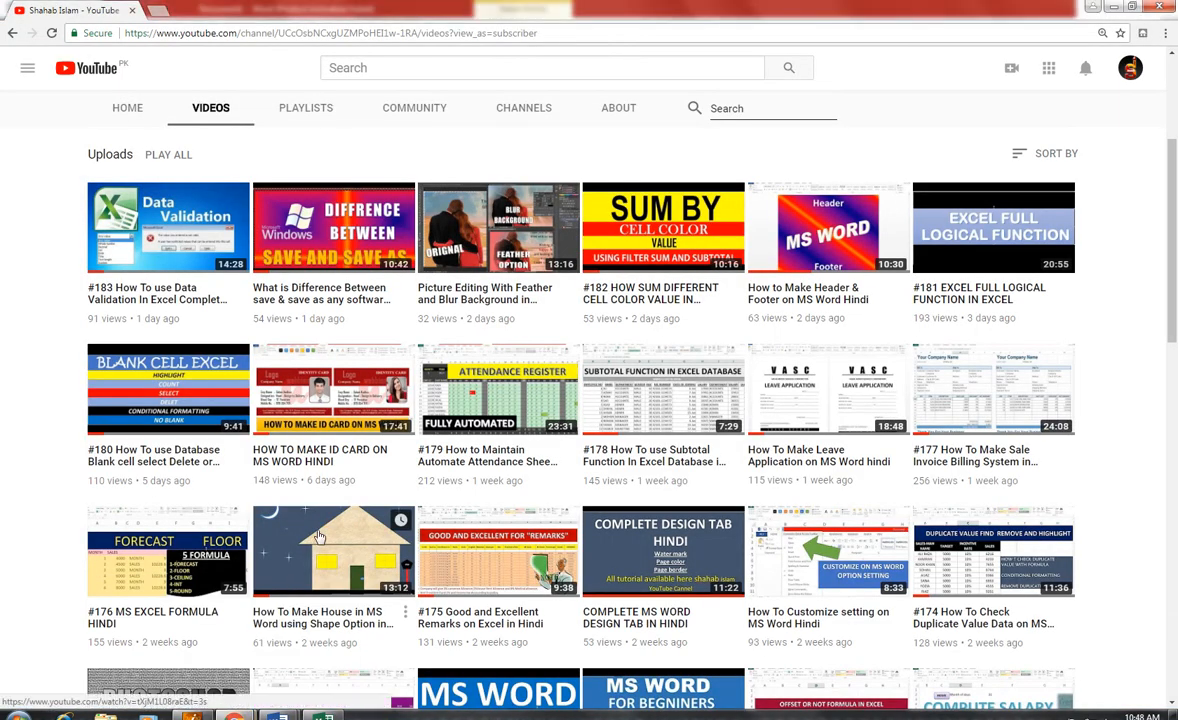
scroll(295, 495, "up", 3)
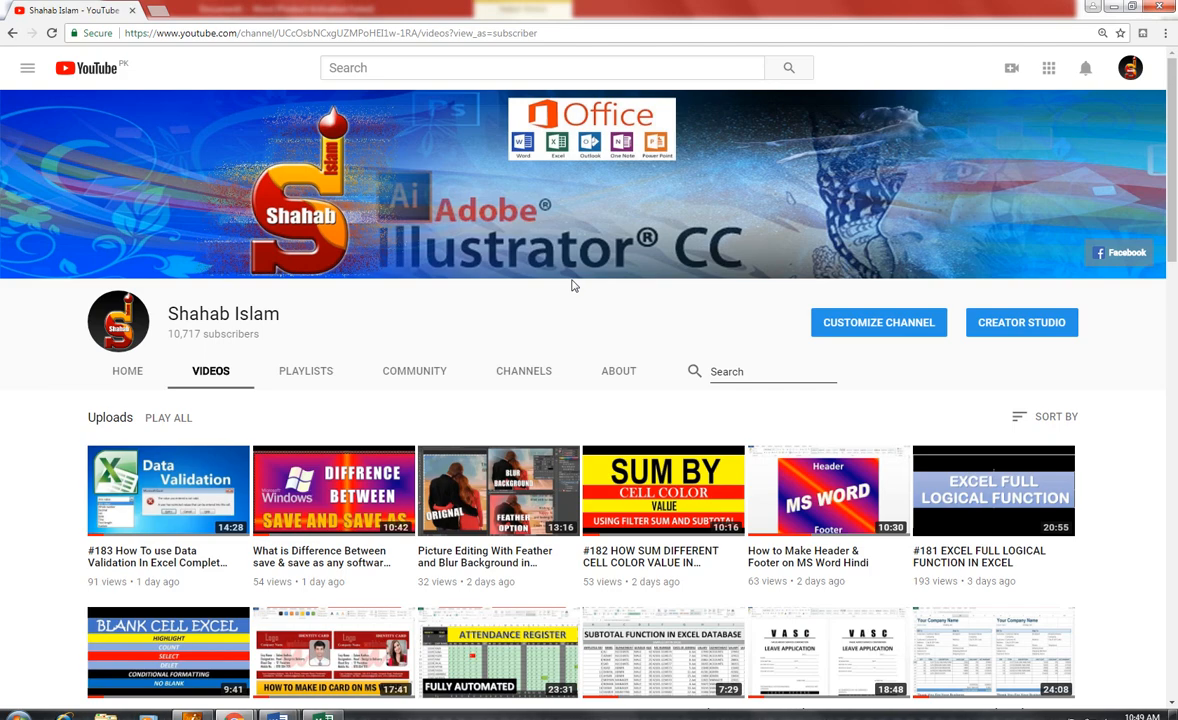
left_click(685, 410)
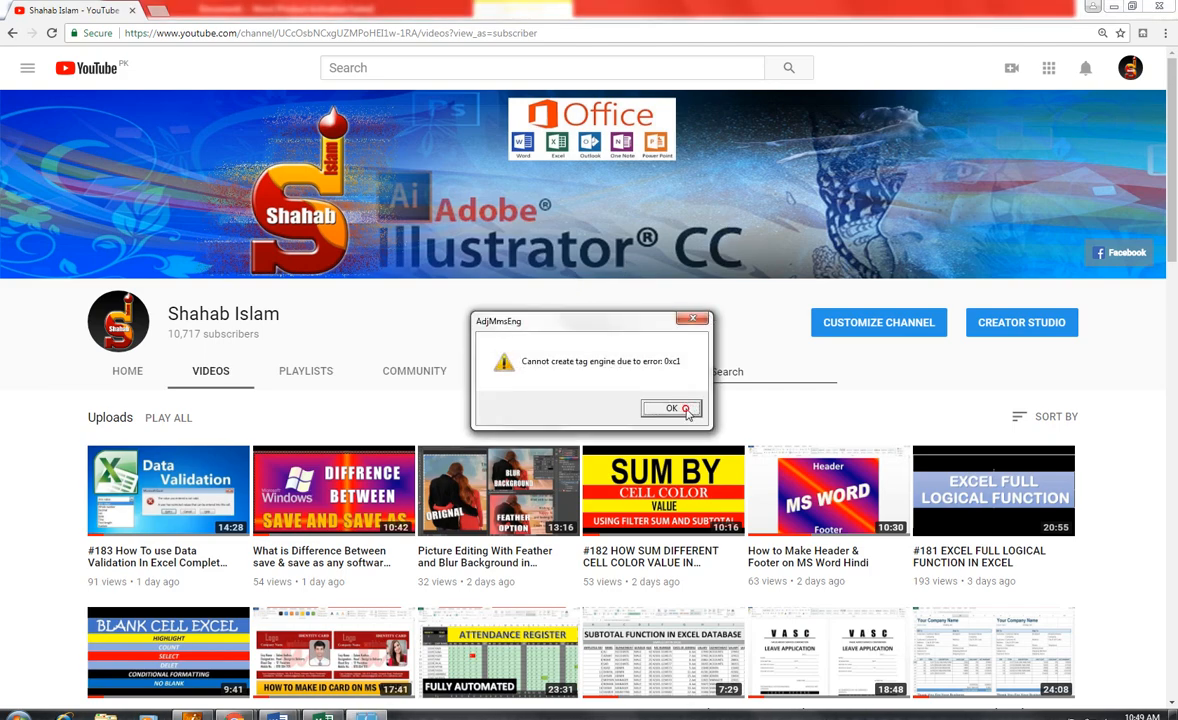